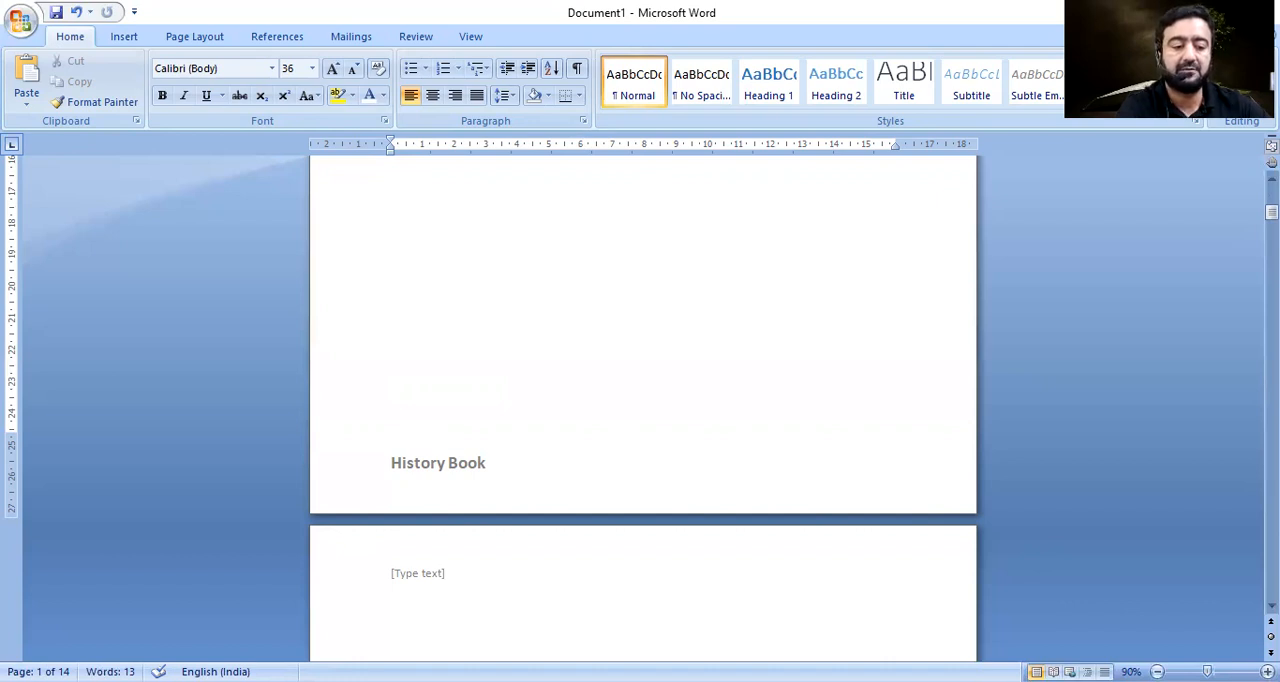
# Delete the number 4 from the fourth page and the number 3 from the third page.
pyautogui.click(1158, 672)
pyautogui.click(1158, 672)
pyautogui.click(1158, 672)
pyautogui.click(1158, 672)
pyautogui.click(1158, 672)
pyautogui.click(1158, 672)
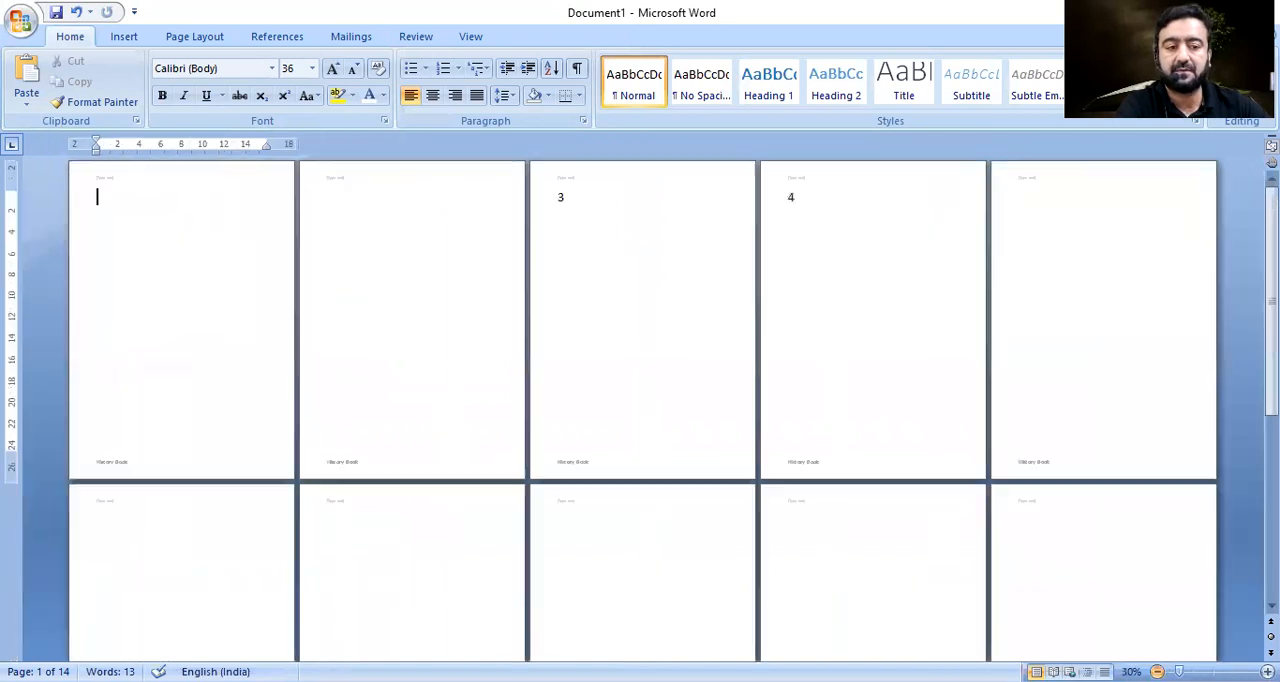
pyautogui.doubleClick(578, 200)
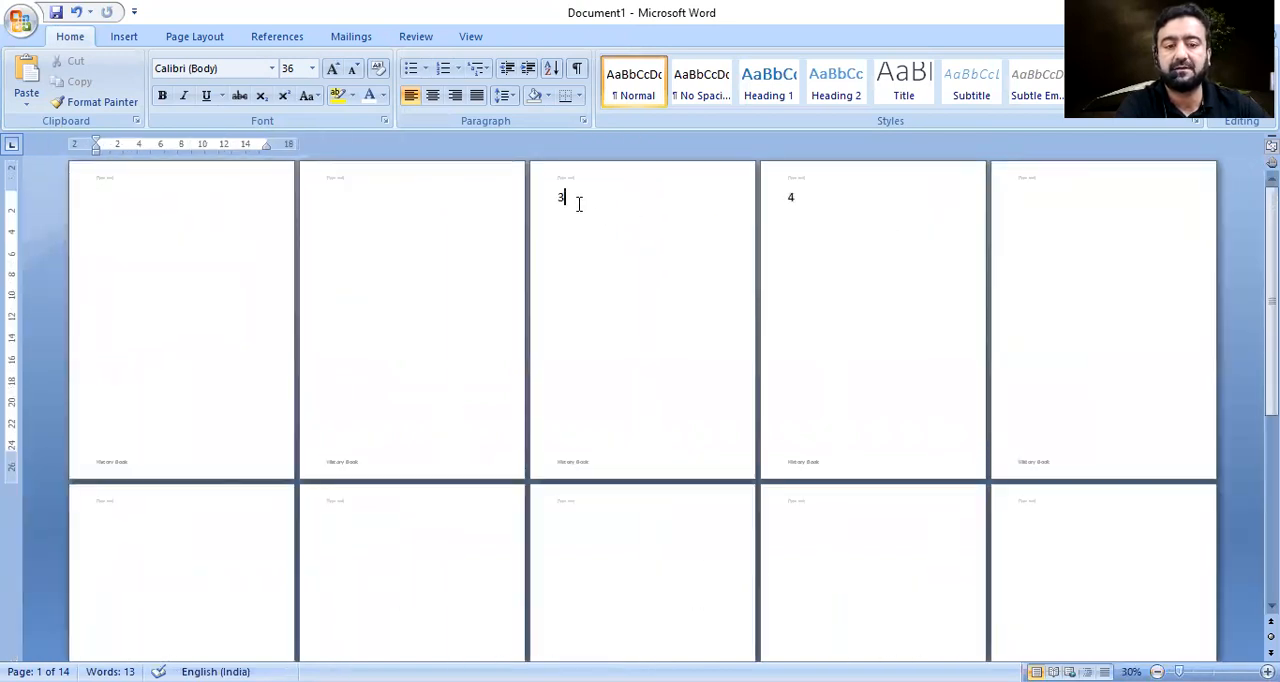
pyautogui.click(780, 201)
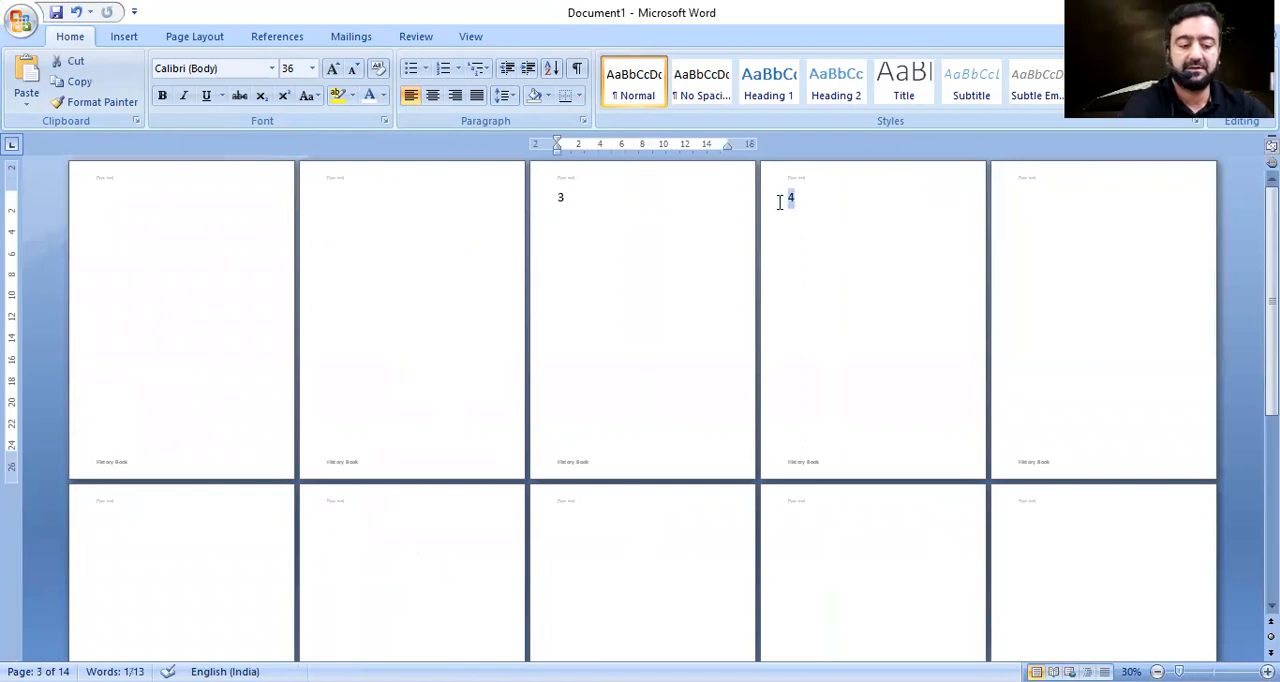
pyautogui.press('BackSpace')
pyautogui.doubleClick(541, 200)
pyautogui.press('BackSpace')
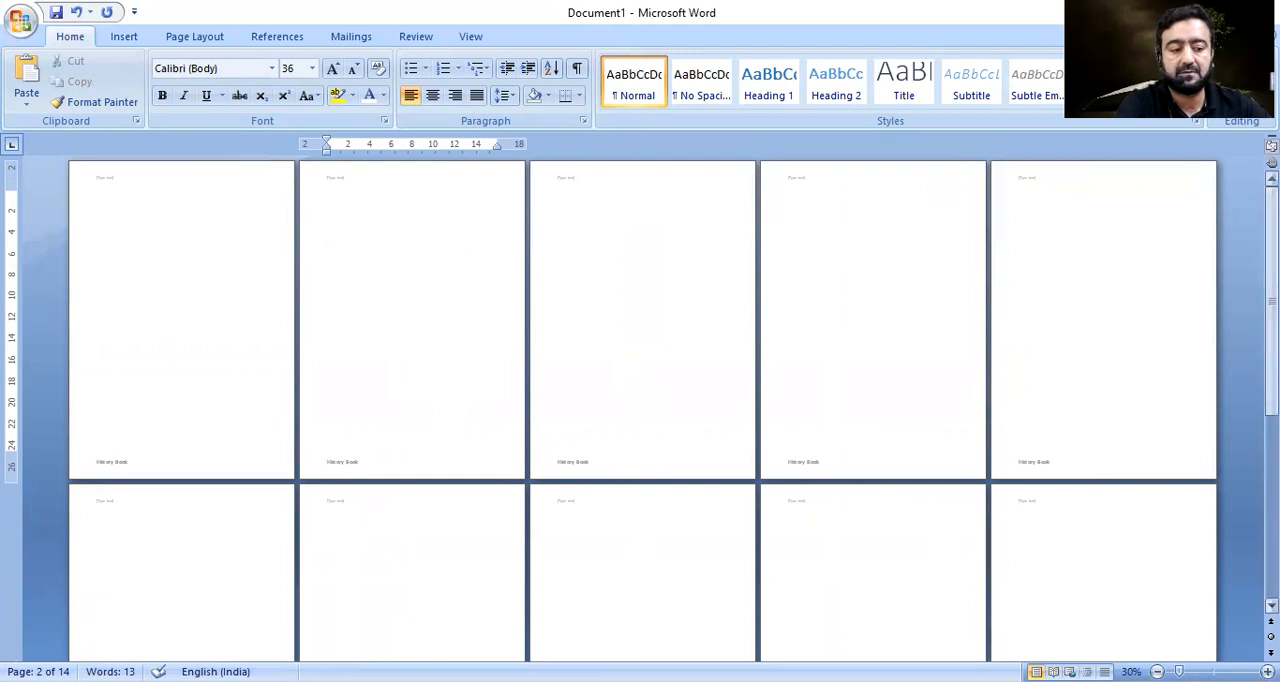
# Examine the headers and footers from the first page through the last page, and return to the document's start.
pyautogui.scroll(2, 640, 410)
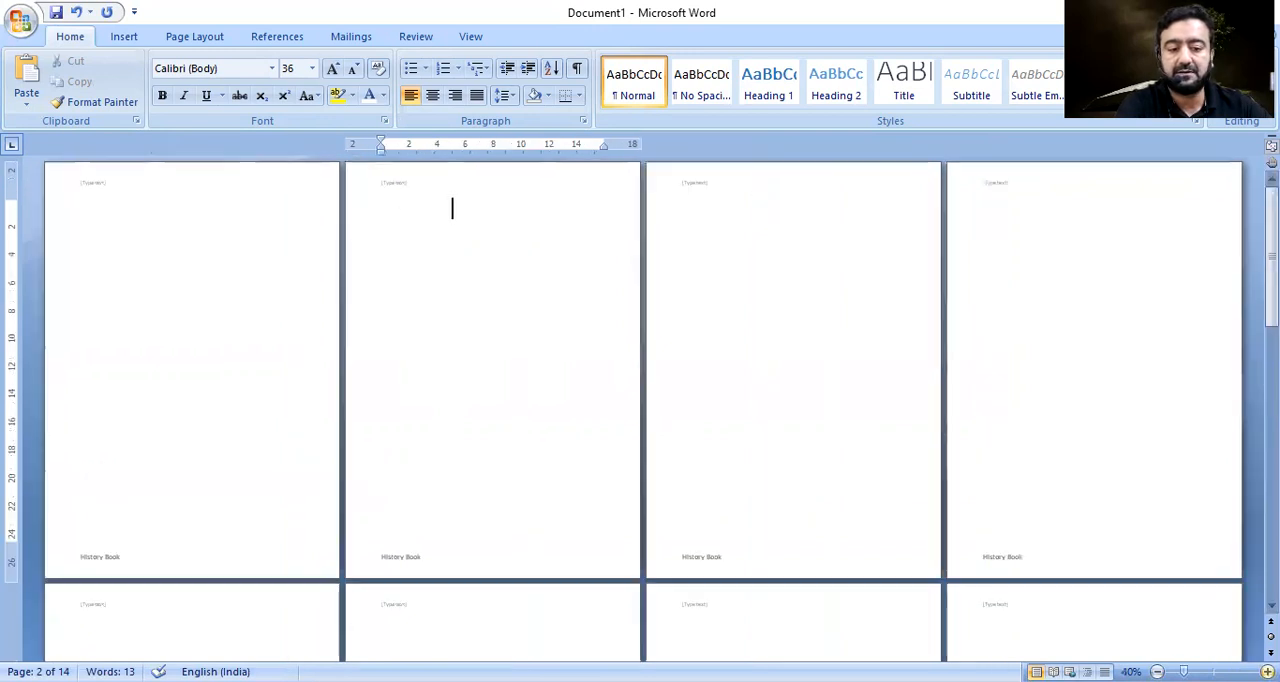
pyautogui.moveTo(1272, 226); pyautogui.dragTo(1272, 288)
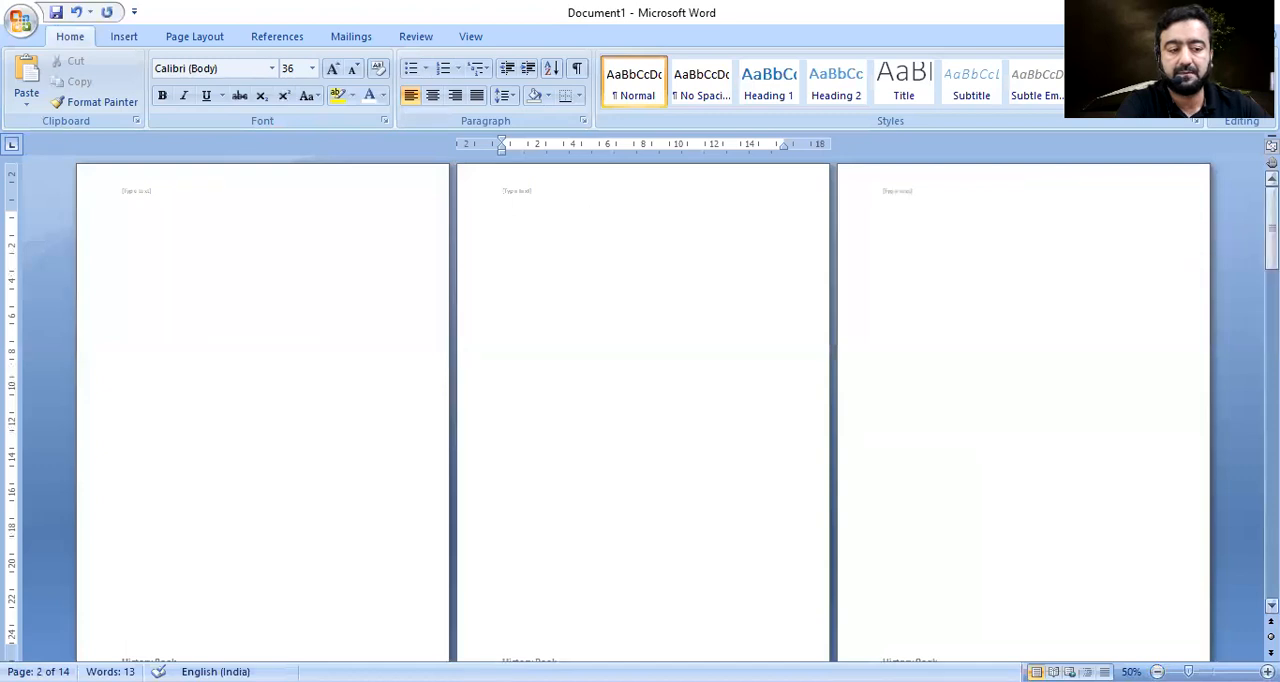
pyautogui.scroll(-5, 308, 414)
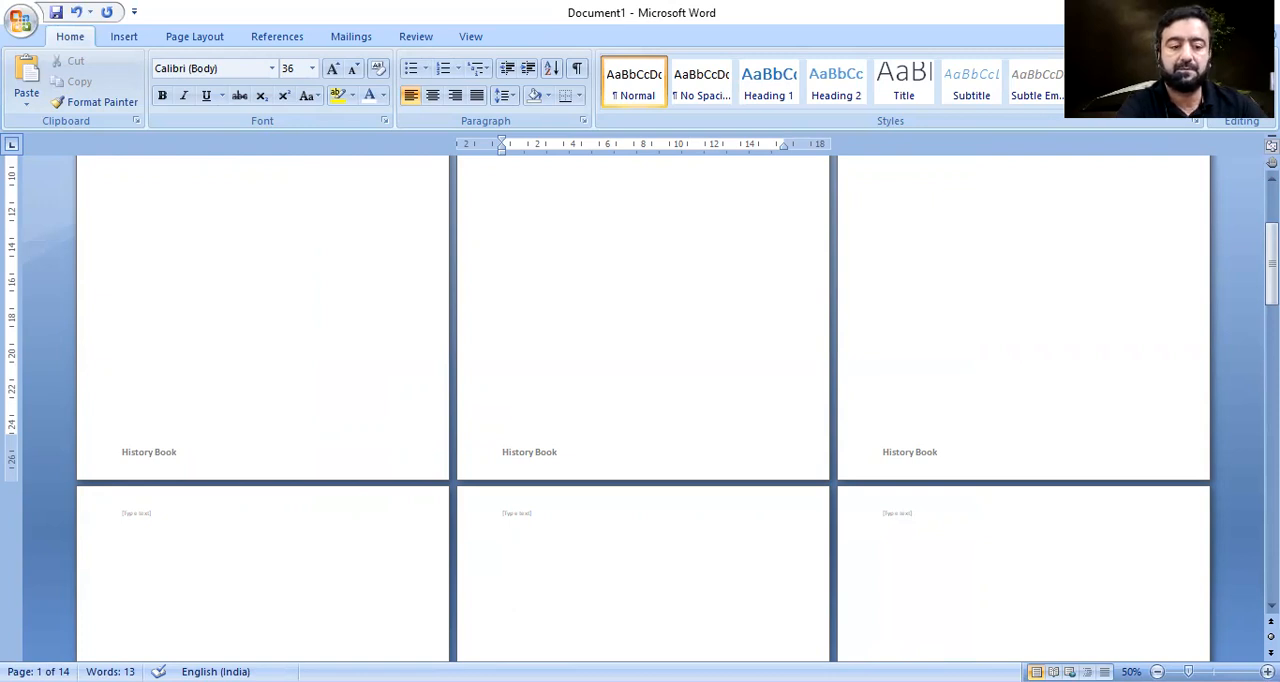
pyautogui.moveTo(1272, 264); pyautogui.dragTo(1220, 591)
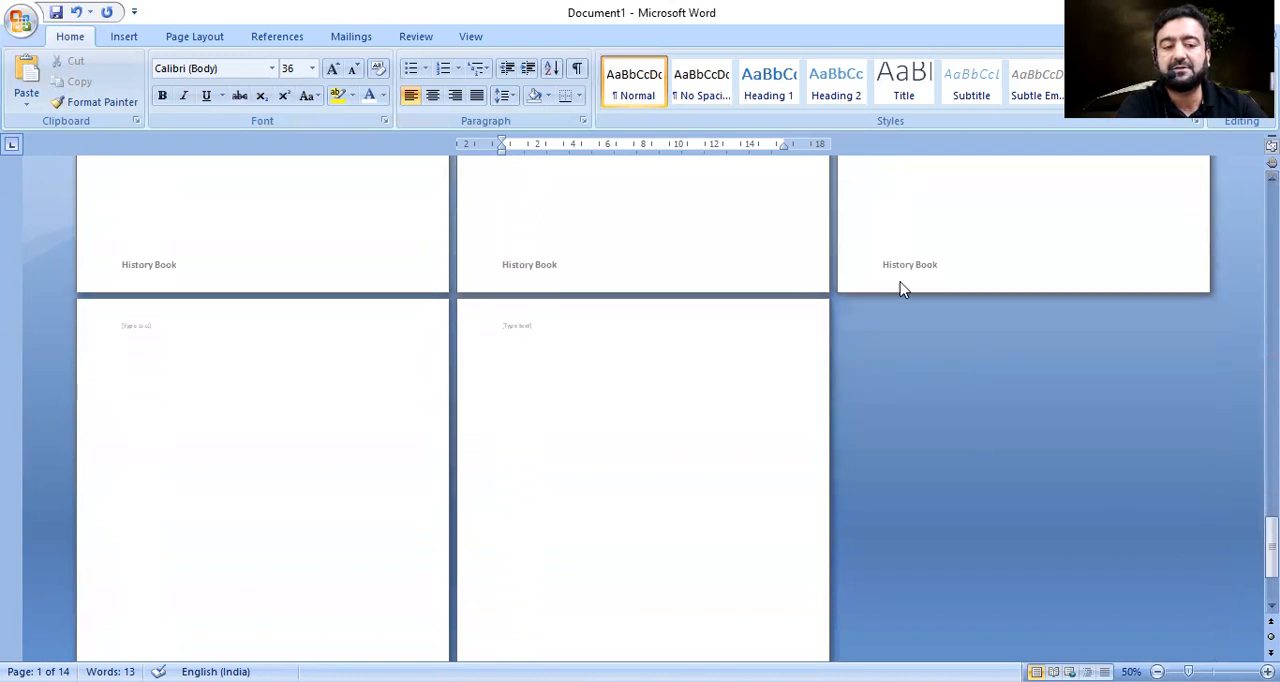
pyautogui.click(284, 255)
pyautogui.click(303, 506)
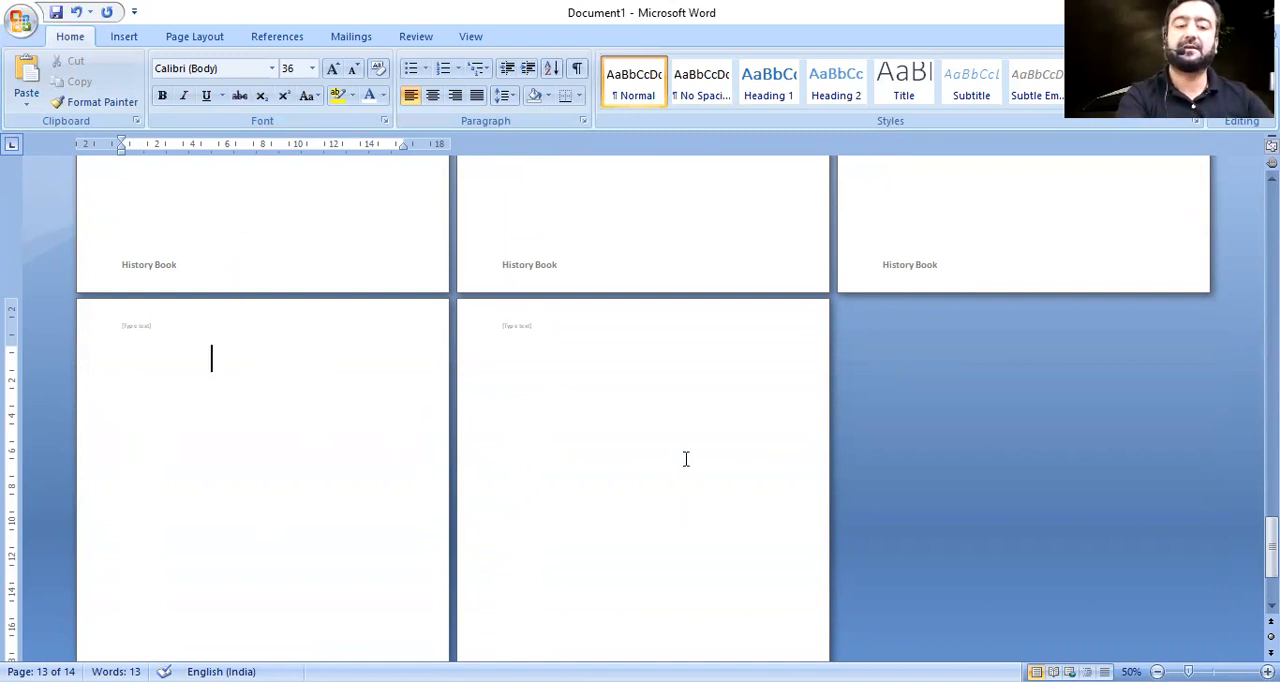
pyautogui.hotkey('ctrl', 'Home')
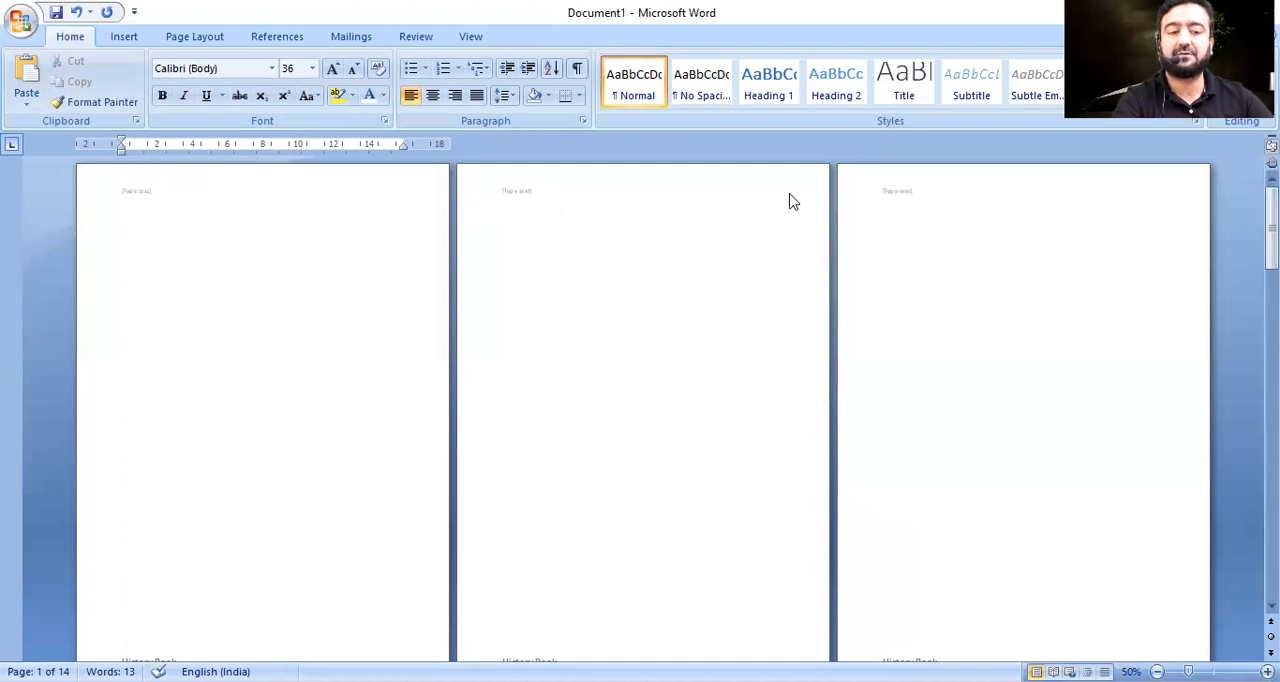
# Try entering and leaving header editing, both directly on a page and by inserting the built-in Blank header.
pyautogui.doubleClick(557, 192)
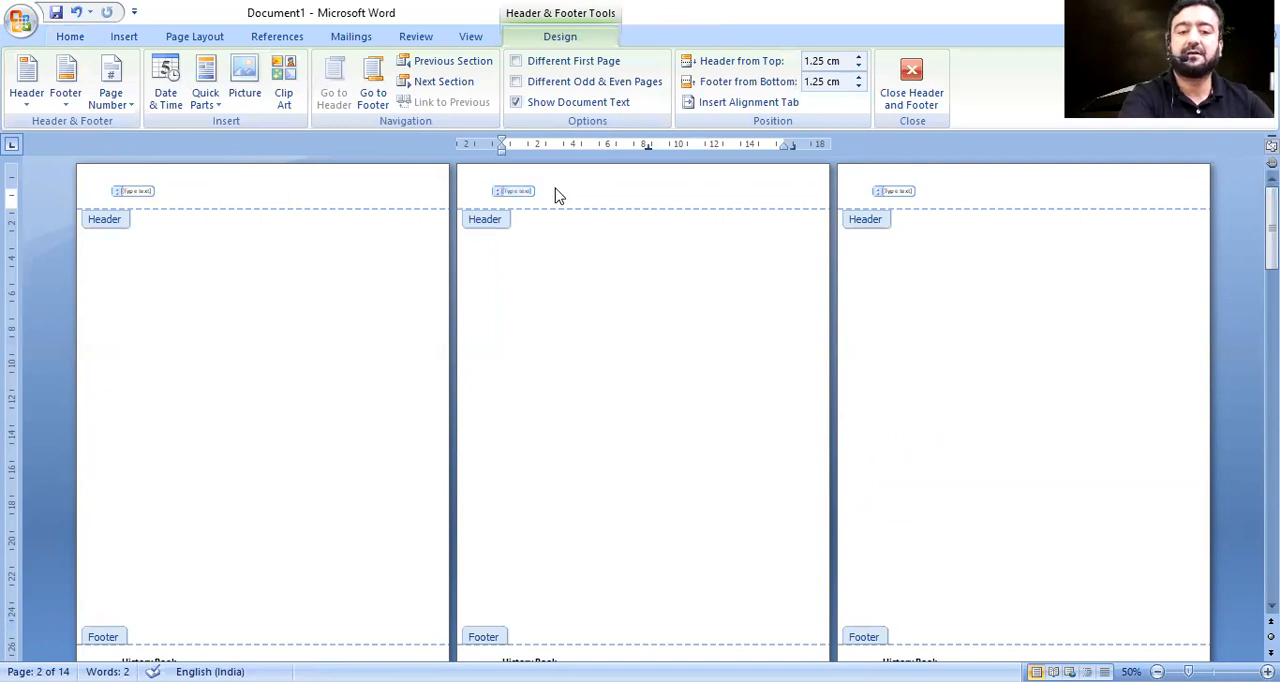
pyautogui.click(911, 88)
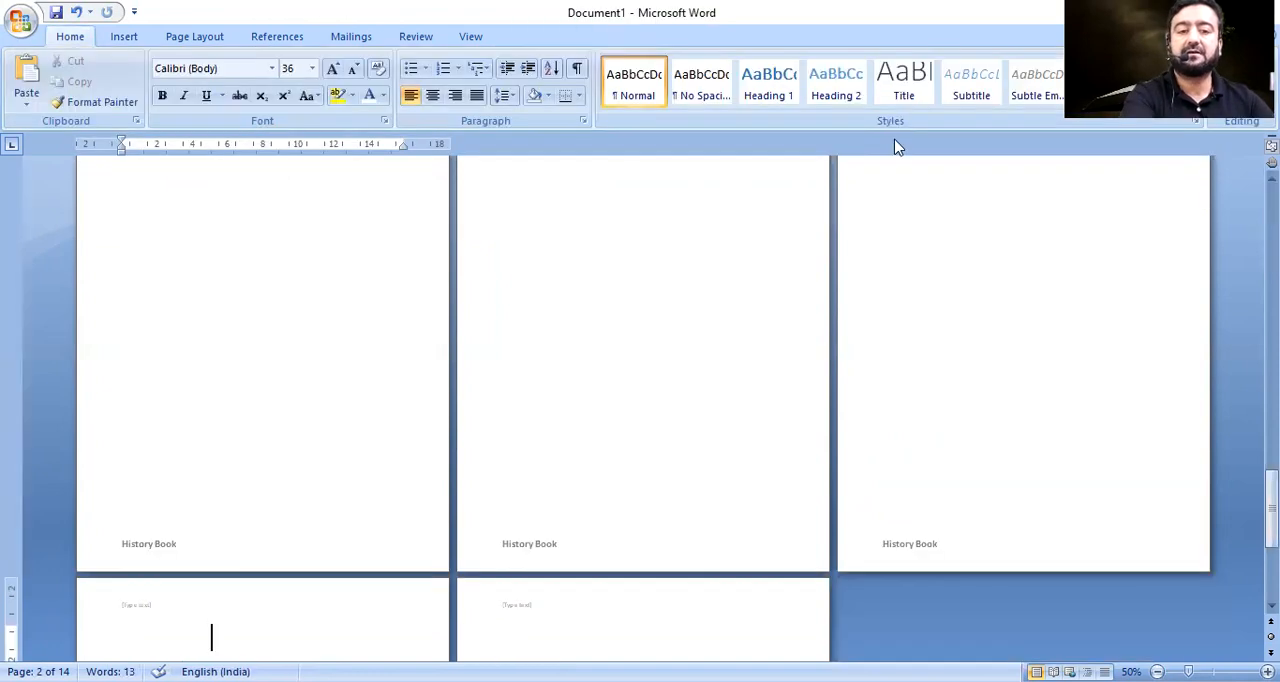
pyautogui.click(124, 36)
pyautogui.click(616, 88)
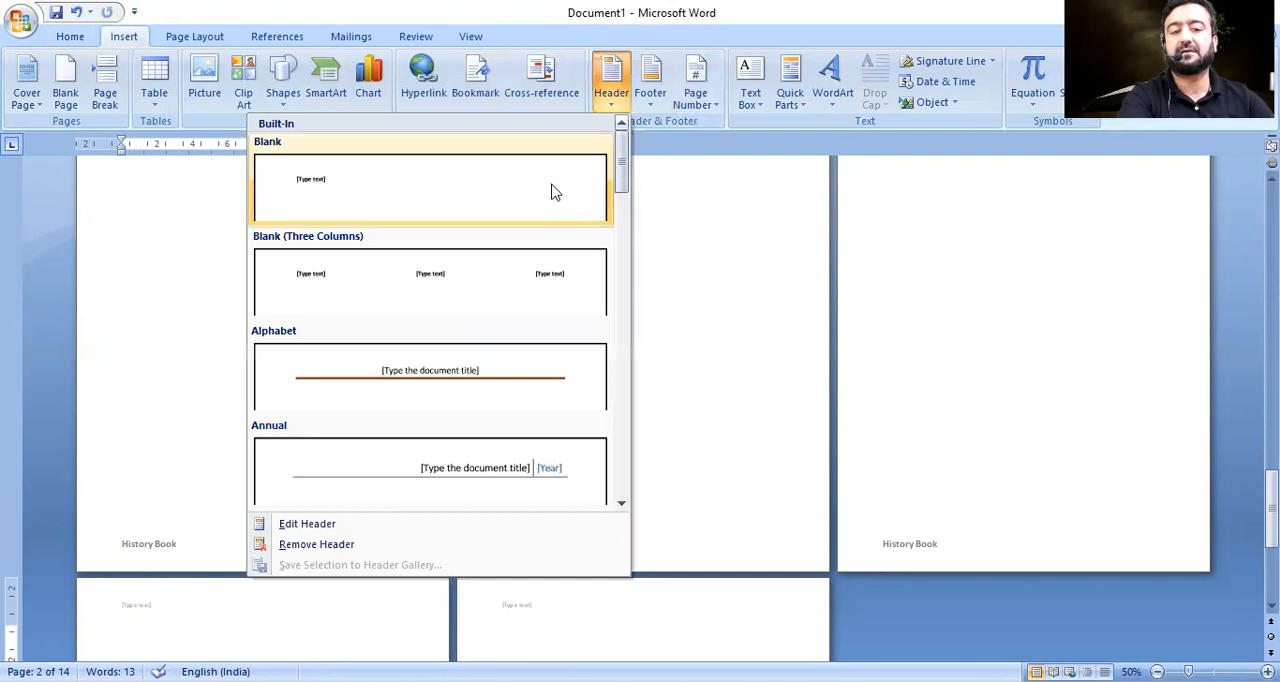
pyautogui.click(551, 191)
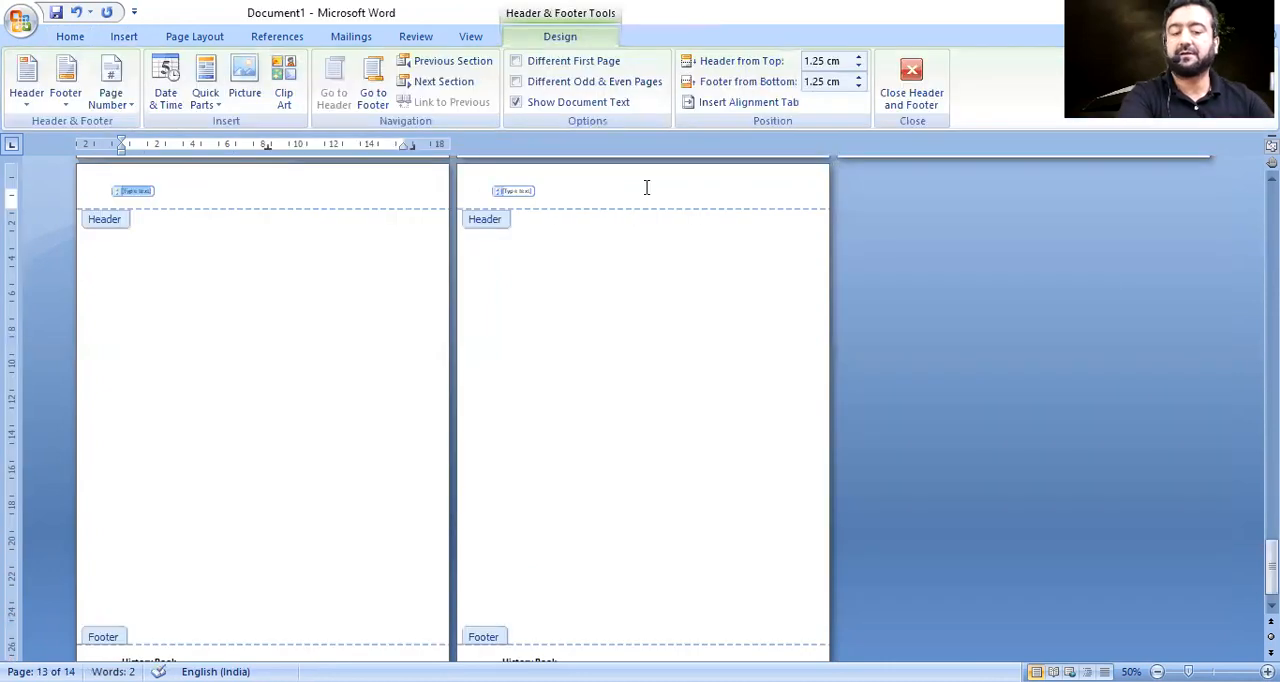
pyautogui.press('Escape')
pyautogui.doubleClick(547, 190)
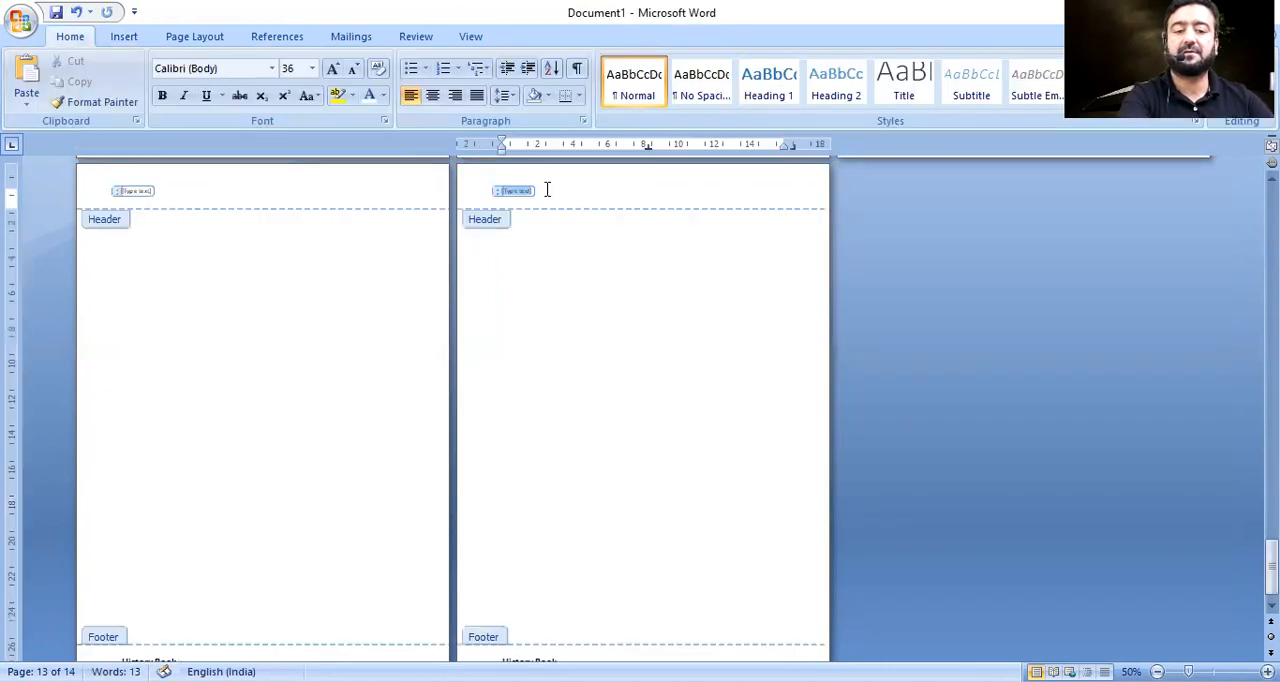
pyautogui.press('Escape')
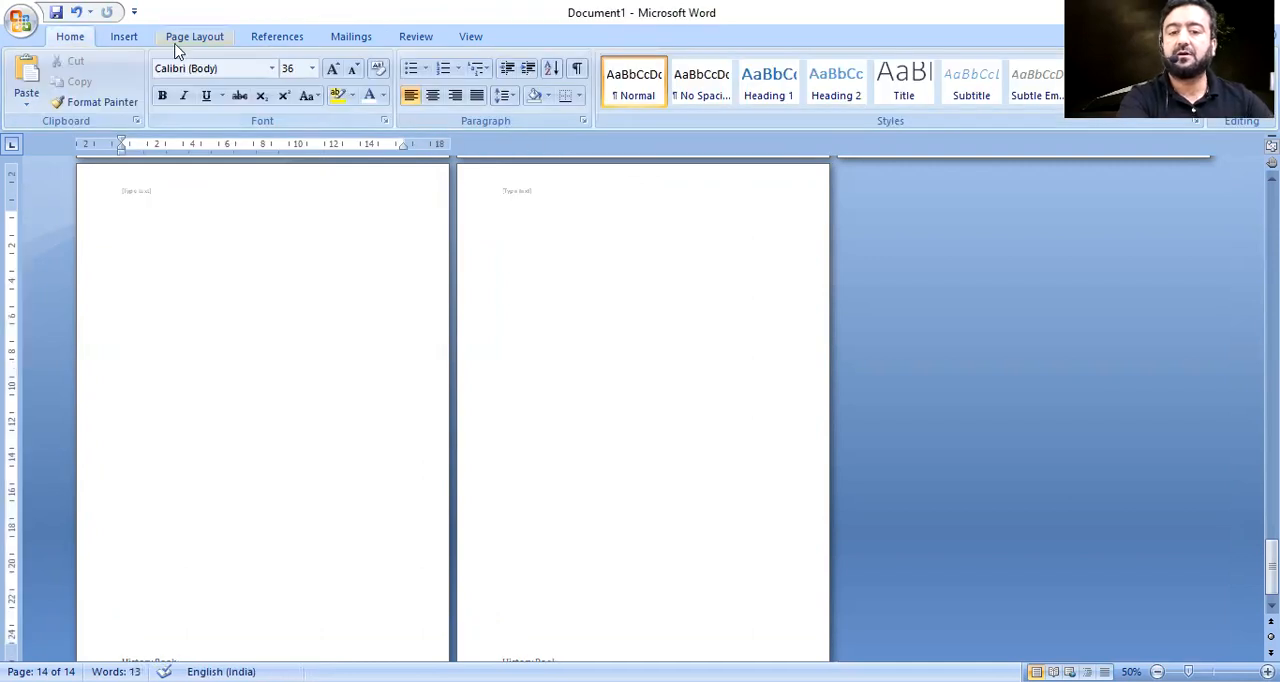
# Insert the built-in Blank header and replace its placeholder text with "IICS College".
pyautogui.click(126, 36)
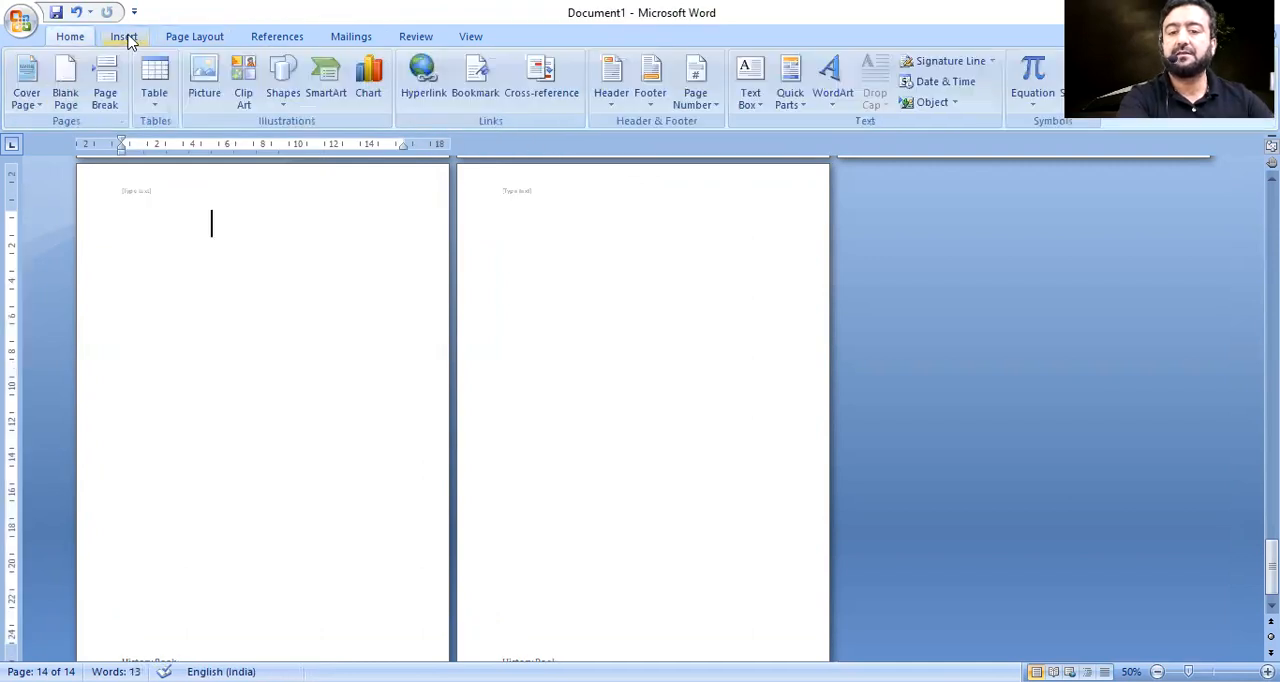
pyautogui.click(612, 92)
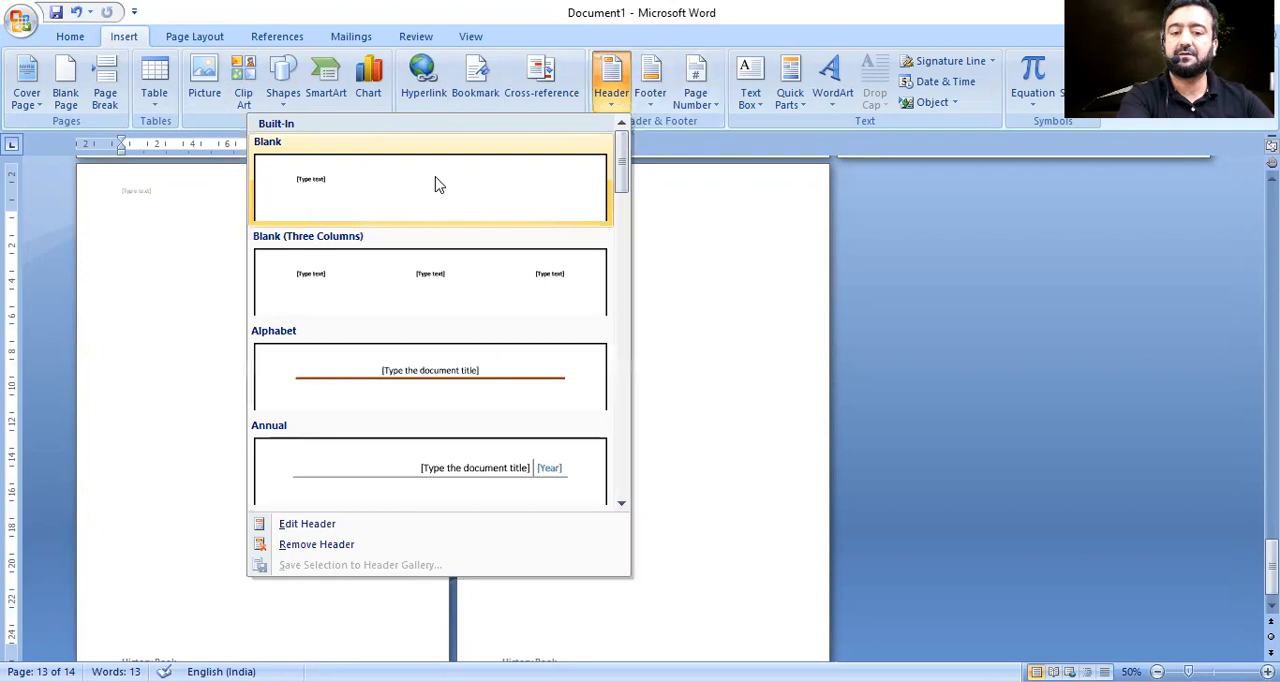
pyautogui.click(437, 183)
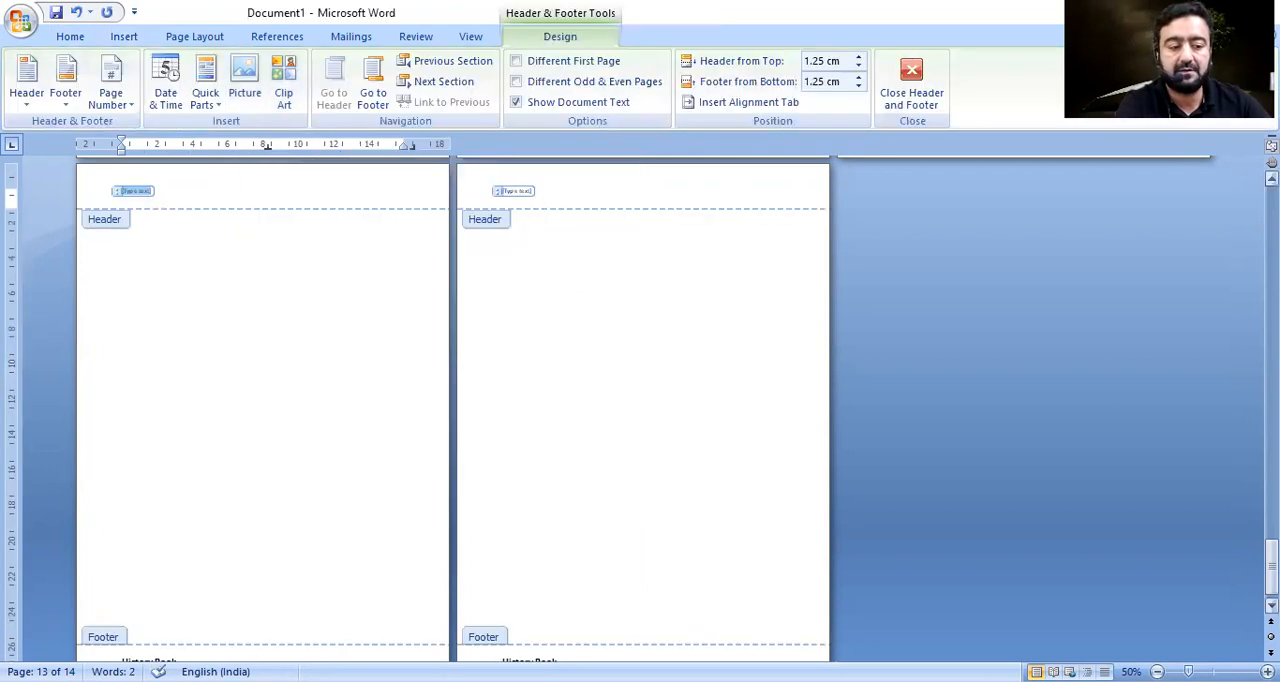
pyautogui.scroll(-1, 1185, 610)
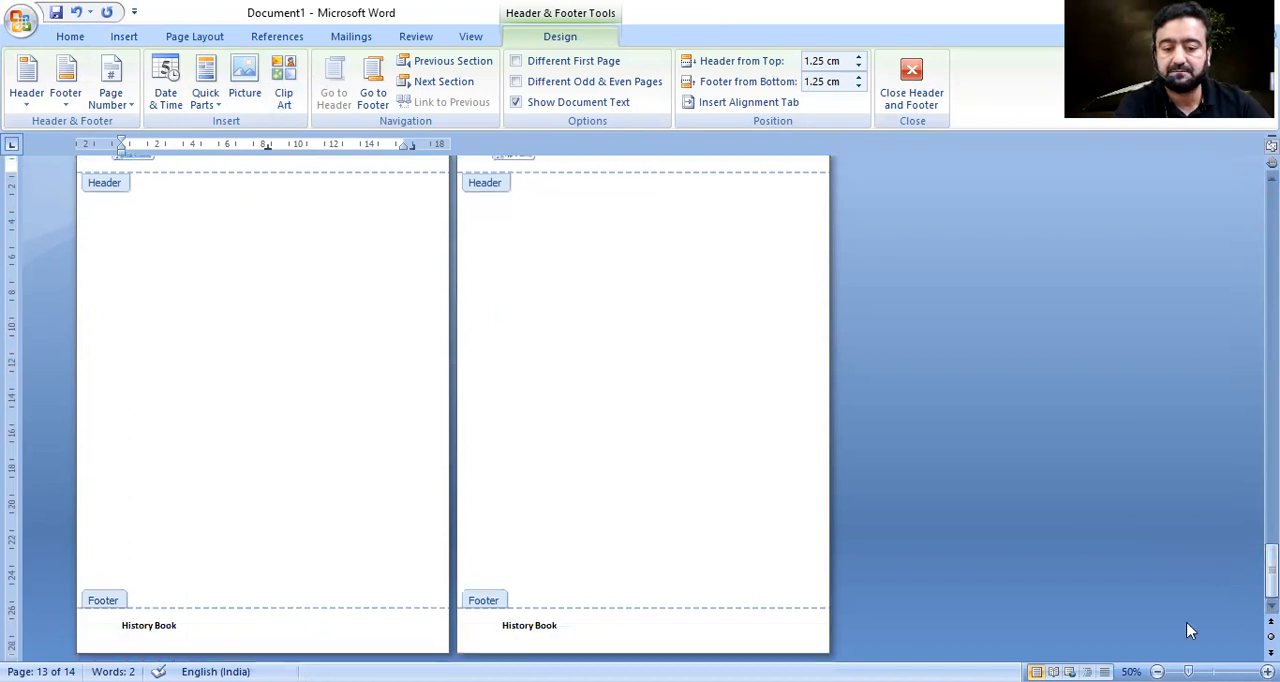
pyautogui.scroll(3, 546, 237)
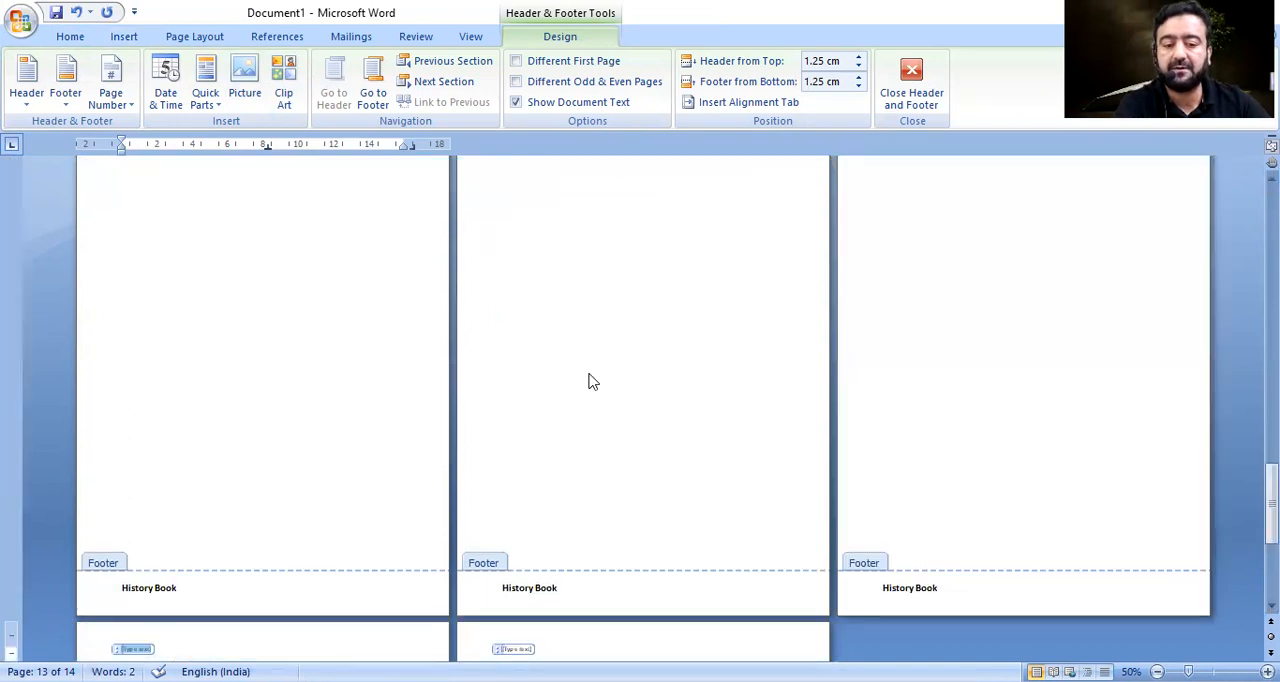
pyautogui.scroll(10, 590, 381)
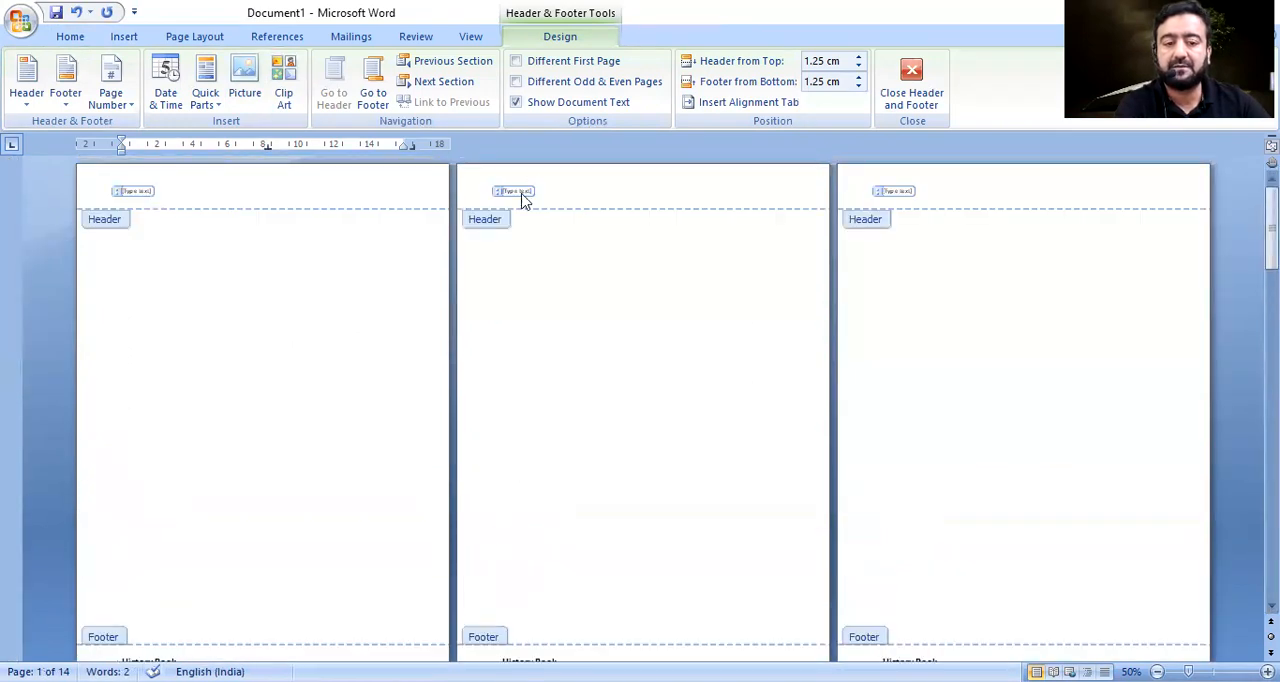
pyautogui.click(522, 198)
pyautogui.press('Delete')
pyautogui.write('IICS College')
# Enlarge the "IICS College" header text to 36 pt.
pyautogui.moveTo(502, 191); pyautogui.dragTo(590, 197)
pyautogui.hotkey('ctrl', 'shift', '.')
pyautogui.hotkey('ctrl', 'shift', '.')
pyautogui.hotkey('ctrl', 'shift', '.')
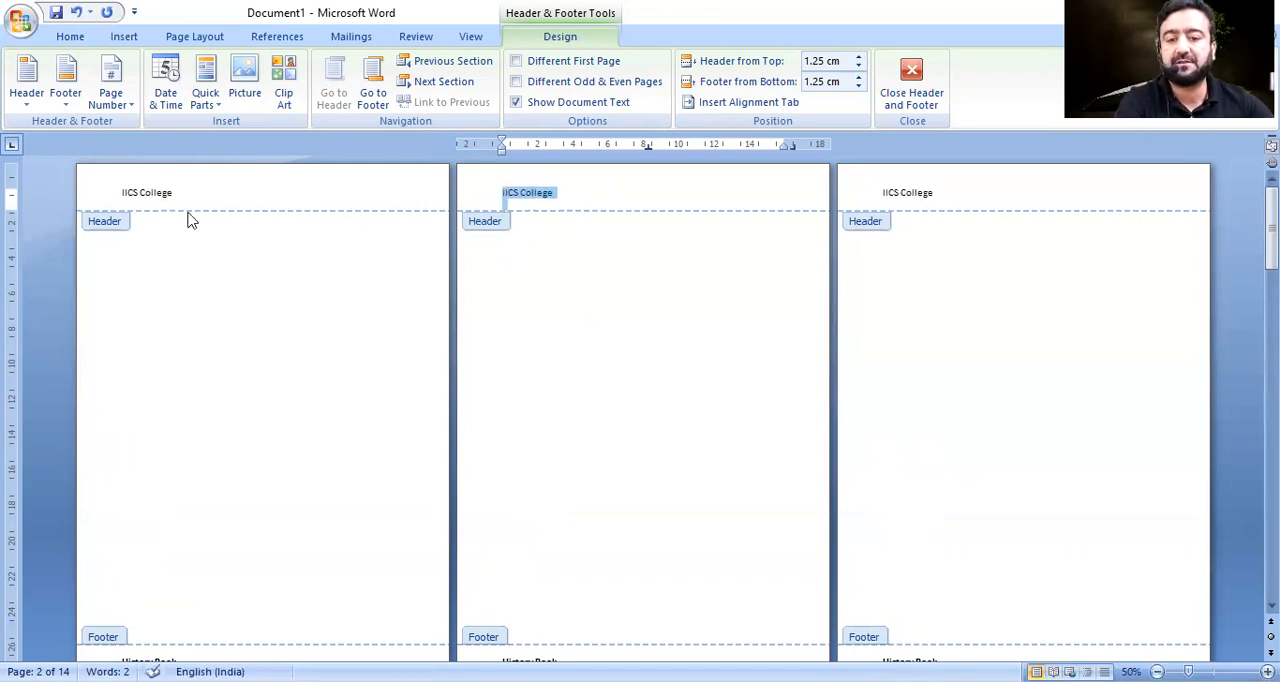
pyautogui.hotkey('ctrl', 'shift', '.')
pyautogui.hotkey('ctrl', 'shift', '.')
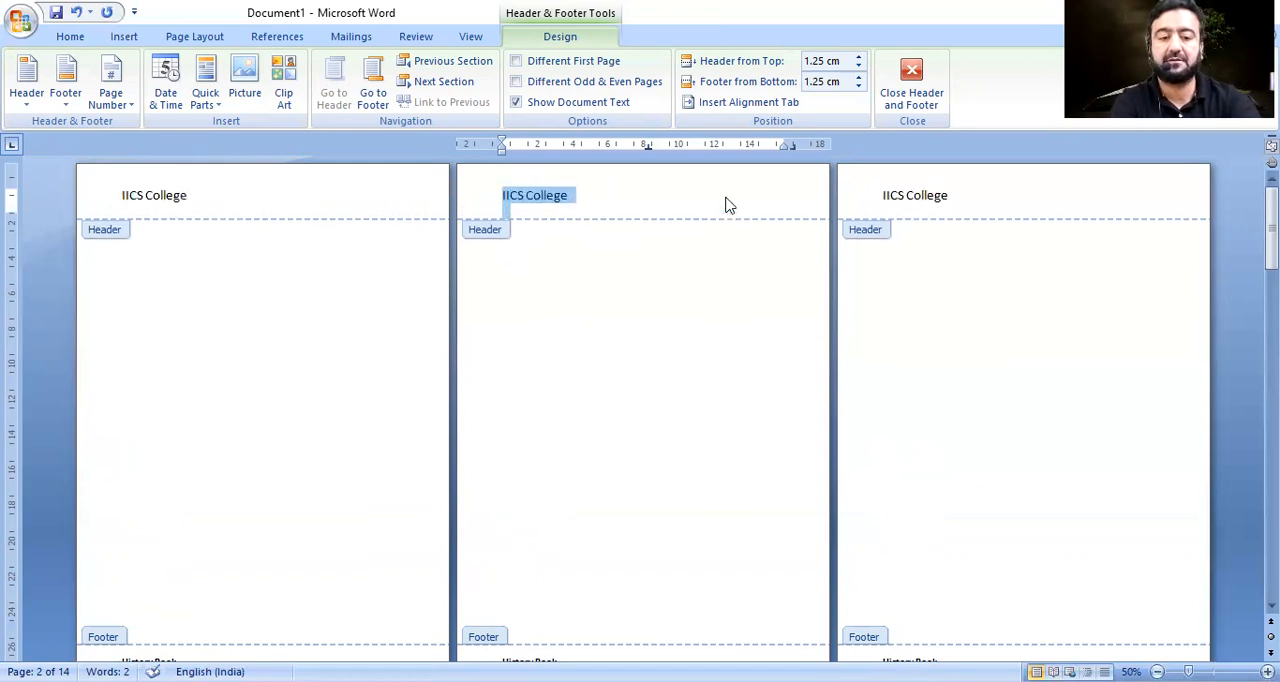
pyautogui.hotkey('ctrl', 'shift', '.')
pyautogui.hotkey('ctrl', 'shift', '.')
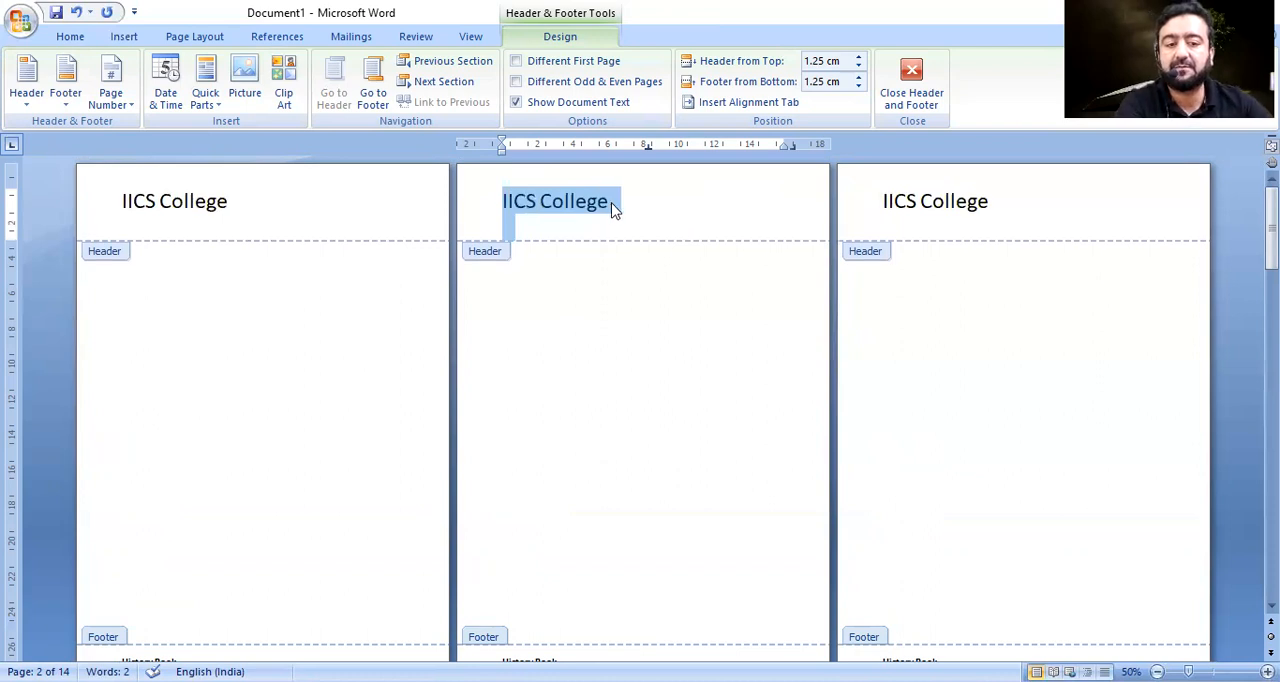
# Make the "IICS College" header text italic and underlined.
pyautogui.hotkey('ctrl', 'i')
pyautogui.write('u')
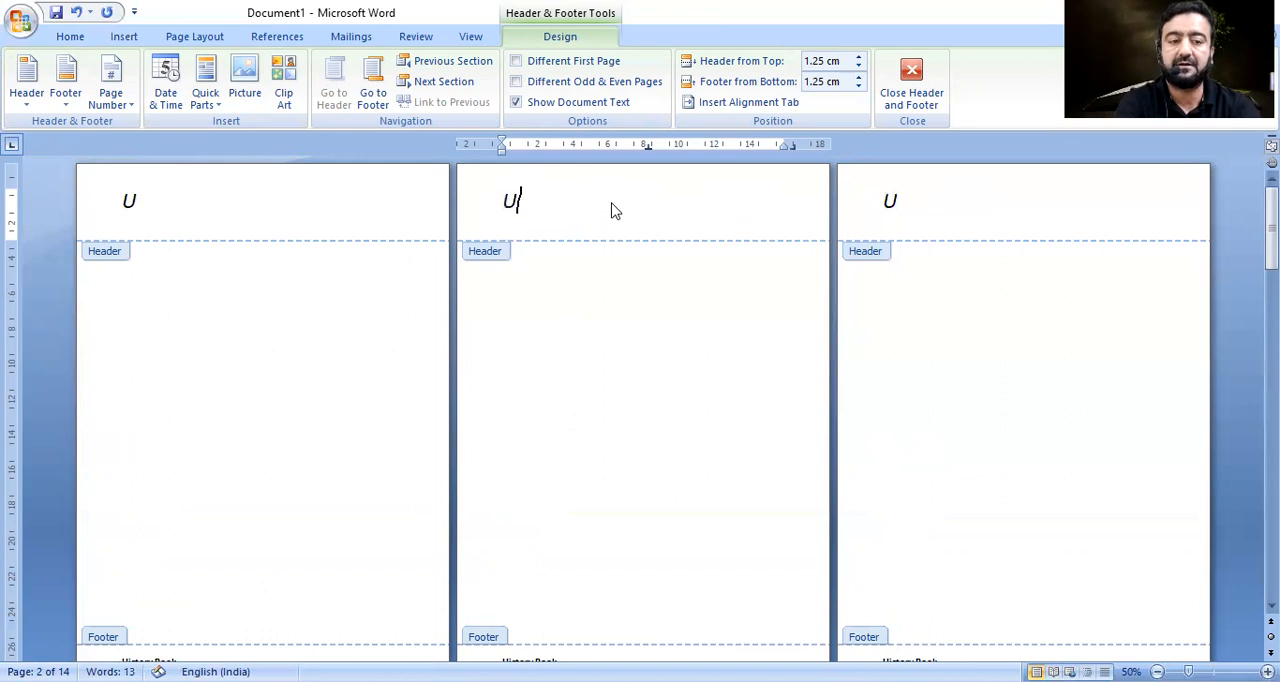
pyautogui.hotkey('ctrl', 'z')
pyautogui.hotkey('ctrl', 'u')
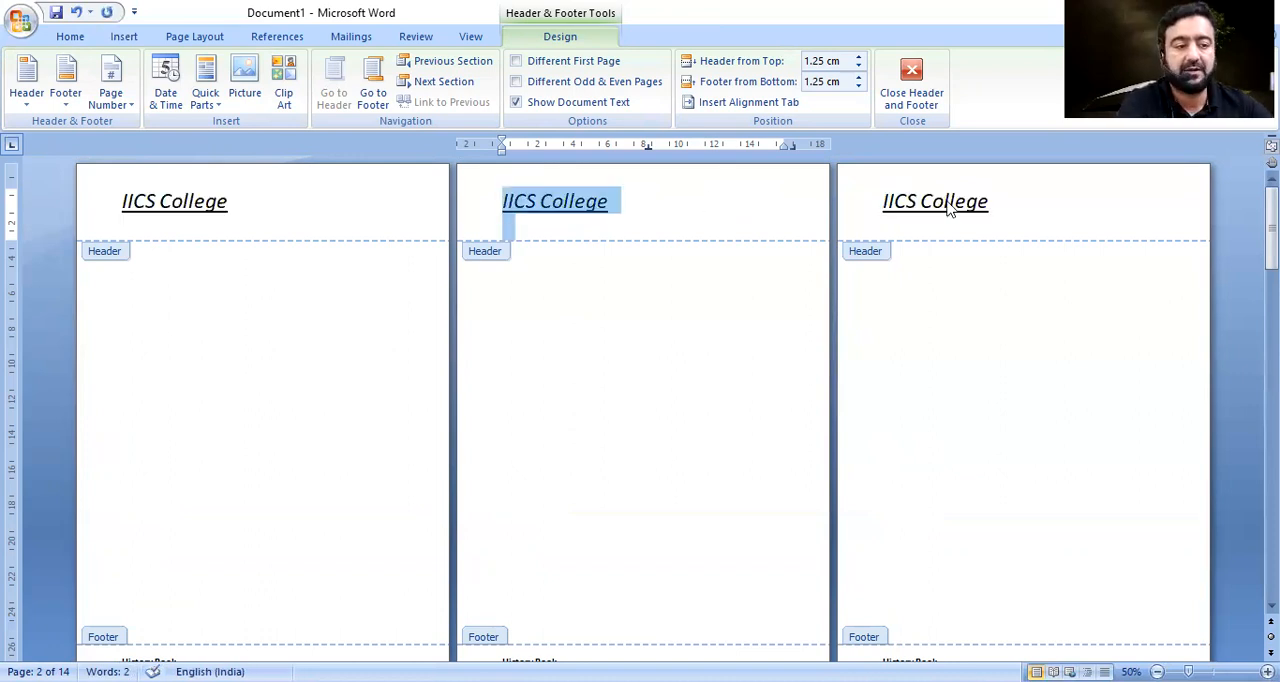
# Change the "IICS College" header text on the last page to the light blue theme color, and check the other pages' headers.
pyautogui.moveTo(1272, 229); pyautogui.dragTo(1272, 491)
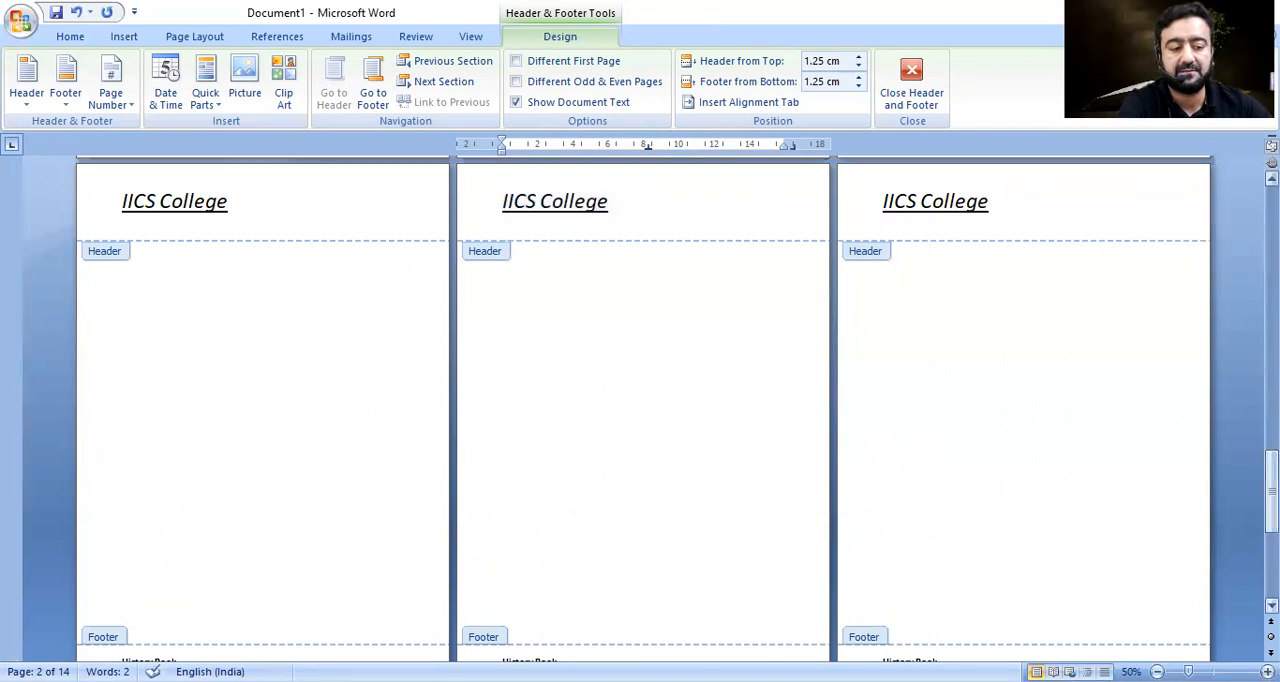
pyautogui.scroll(-5, 535, 460)
pyautogui.moveTo(538, 462); pyautogui.dragTo(508, 472)
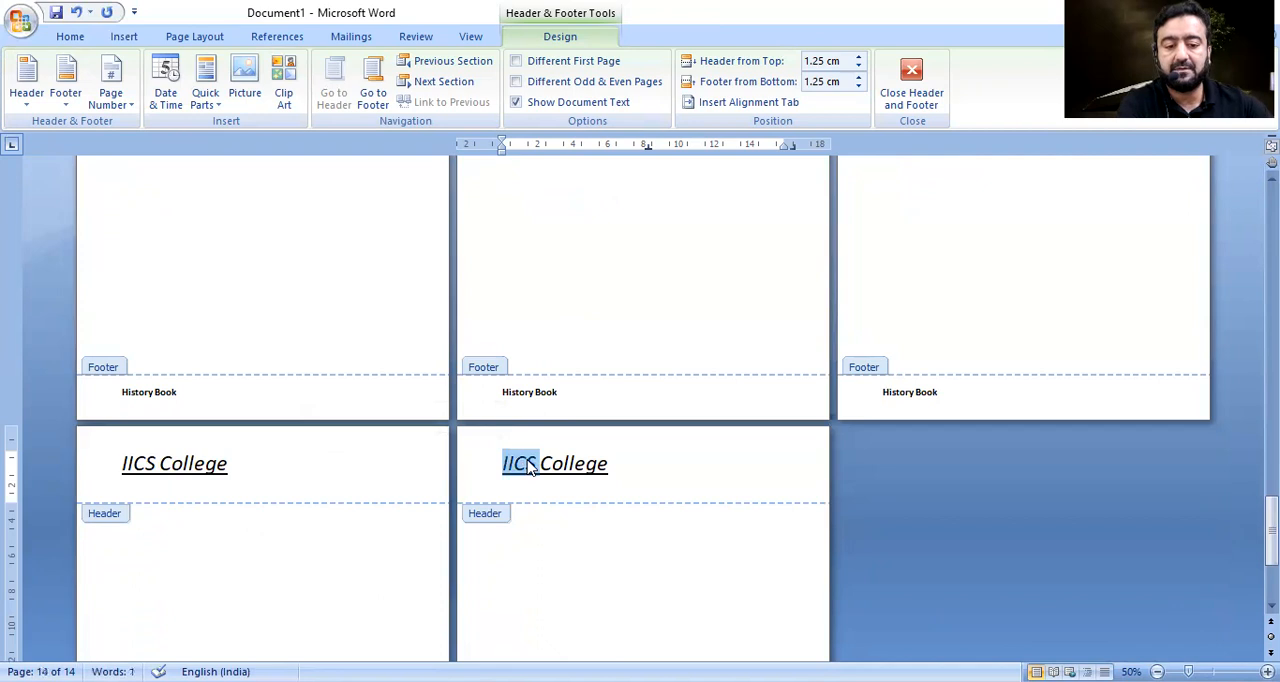
pyautogui.hotkey('shift', 'Right')
pyautogui.hotkey('shift', 'Right')
pyautogui.hotkey('shift', 'Right')
pyautogui.hotkey('shift', 'Right')
pyautogui.hotkey('shift', 'Right')
pyautogui.hotkey('shift', 'Right')
pyautogui.hotkey('shift', 'Right')
pyautogui.hotkey('shift', 'Right')
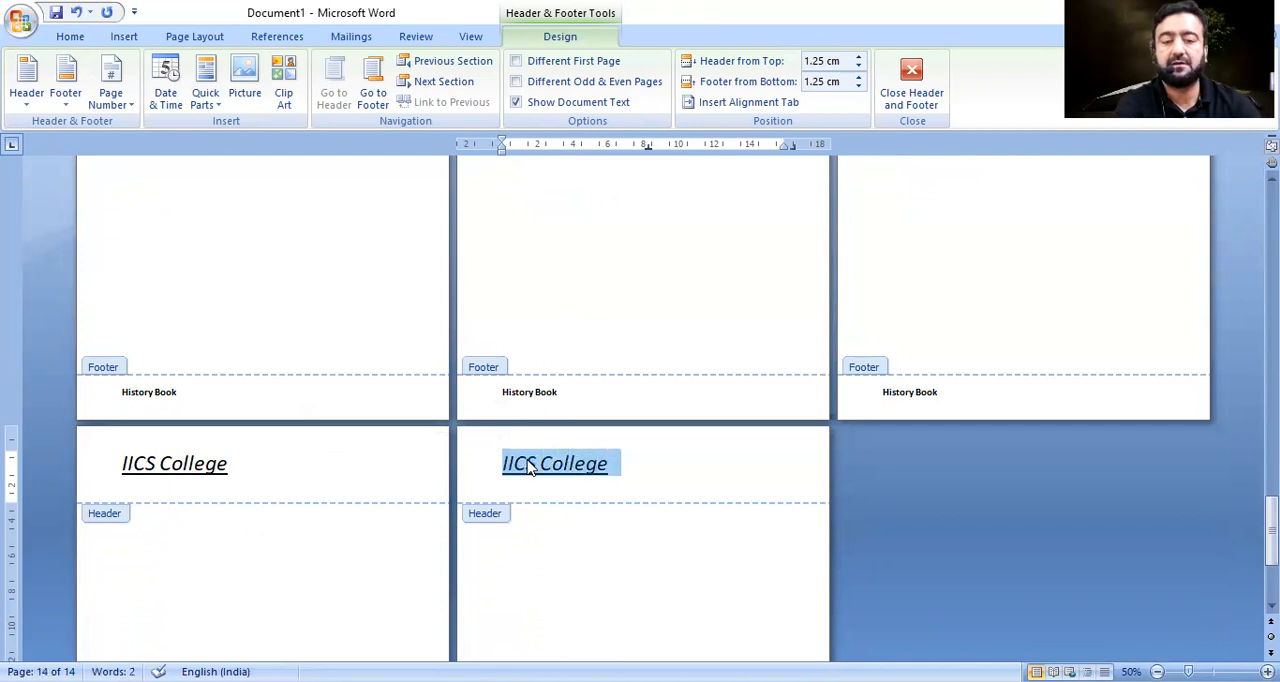
pyautogui.click(113, 36)
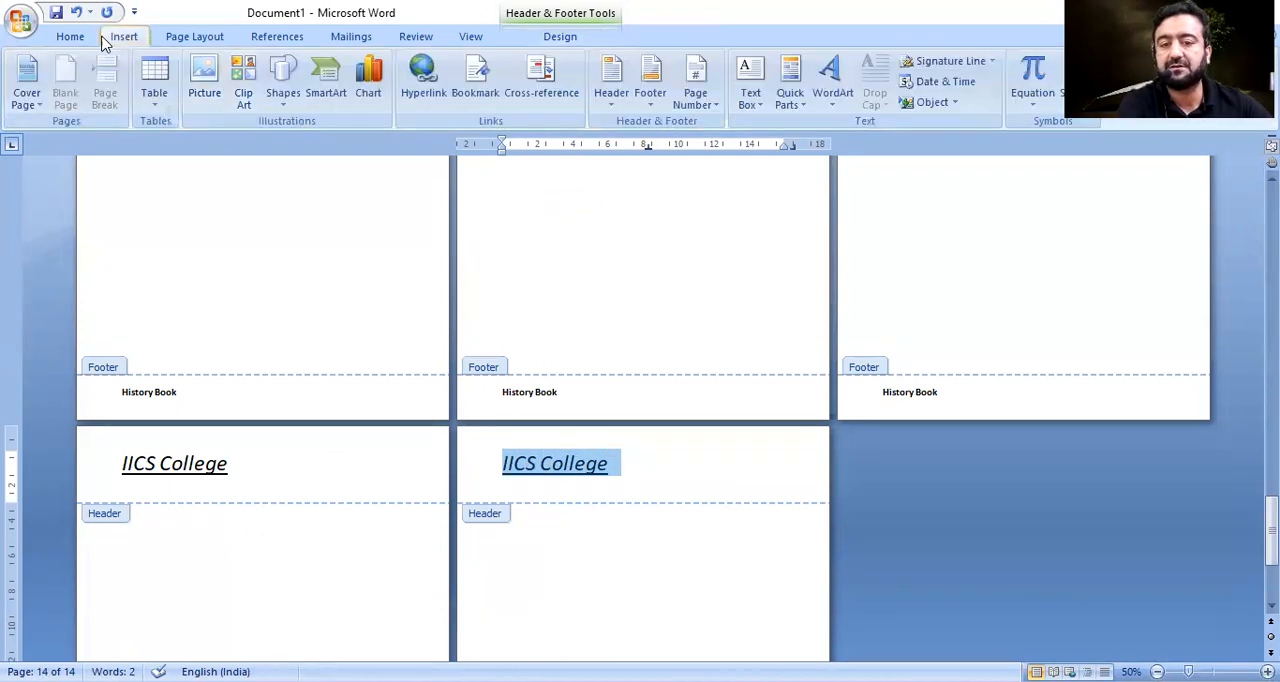
pyautogui.click(66, 38)
pyautogui.click(383, 97)
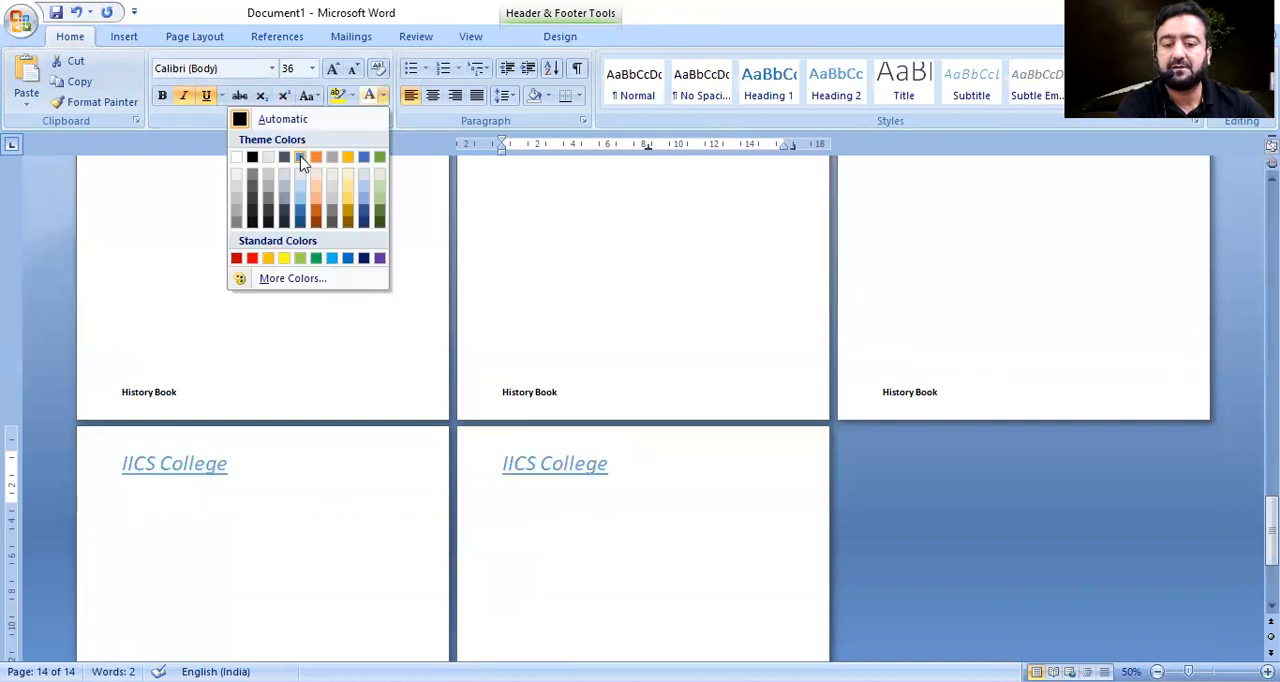
pyautogui.click(303, 163)
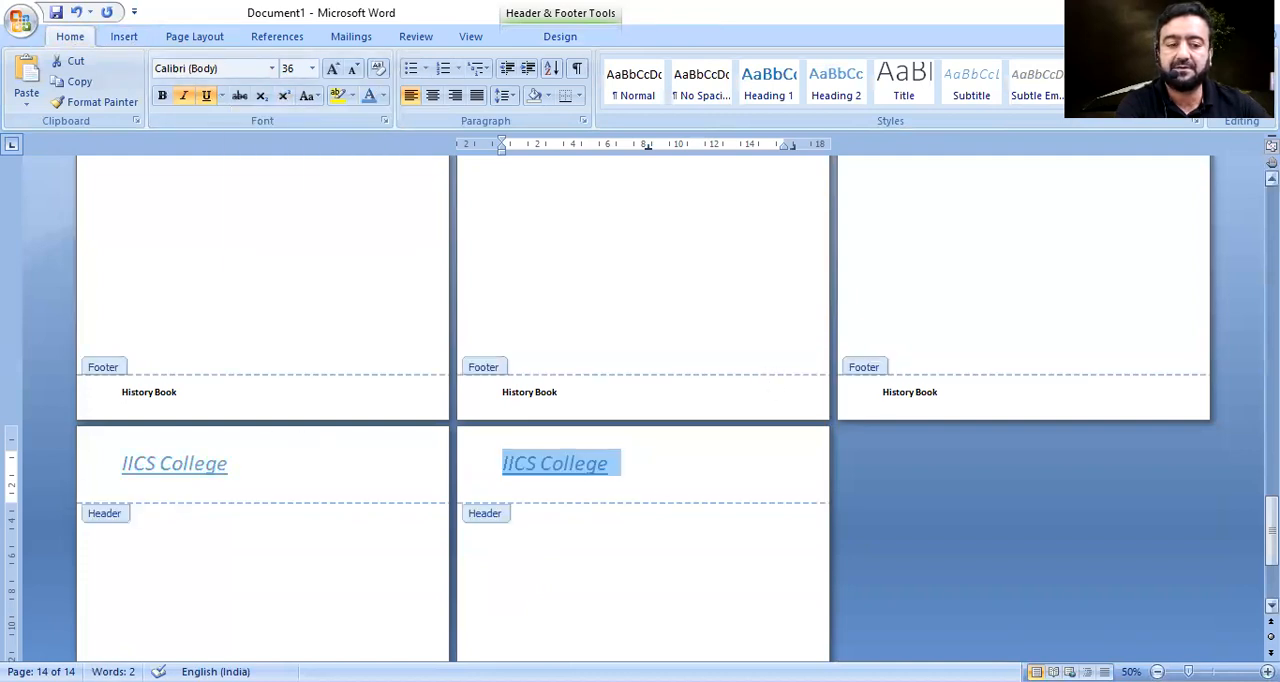
pyautogui.moveTo(1271, 530); pyautogui.dragTo(1271, 235)
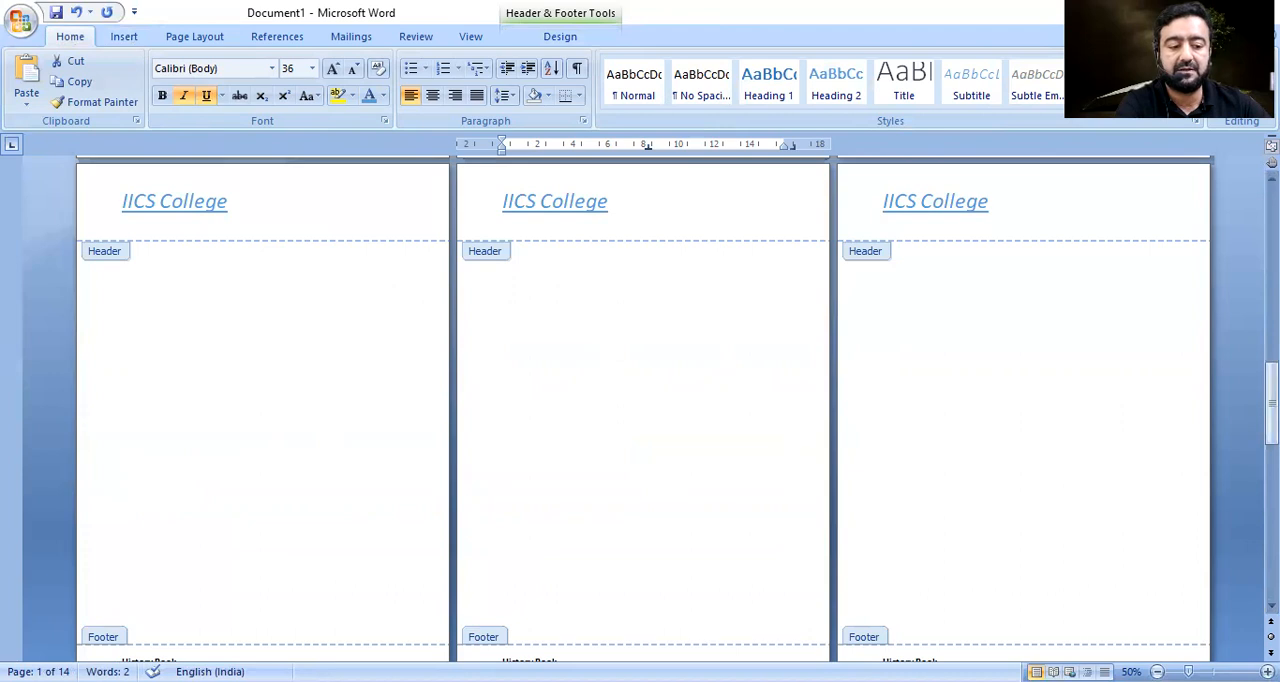
pyautogui.scroll(-3, 963, 567)
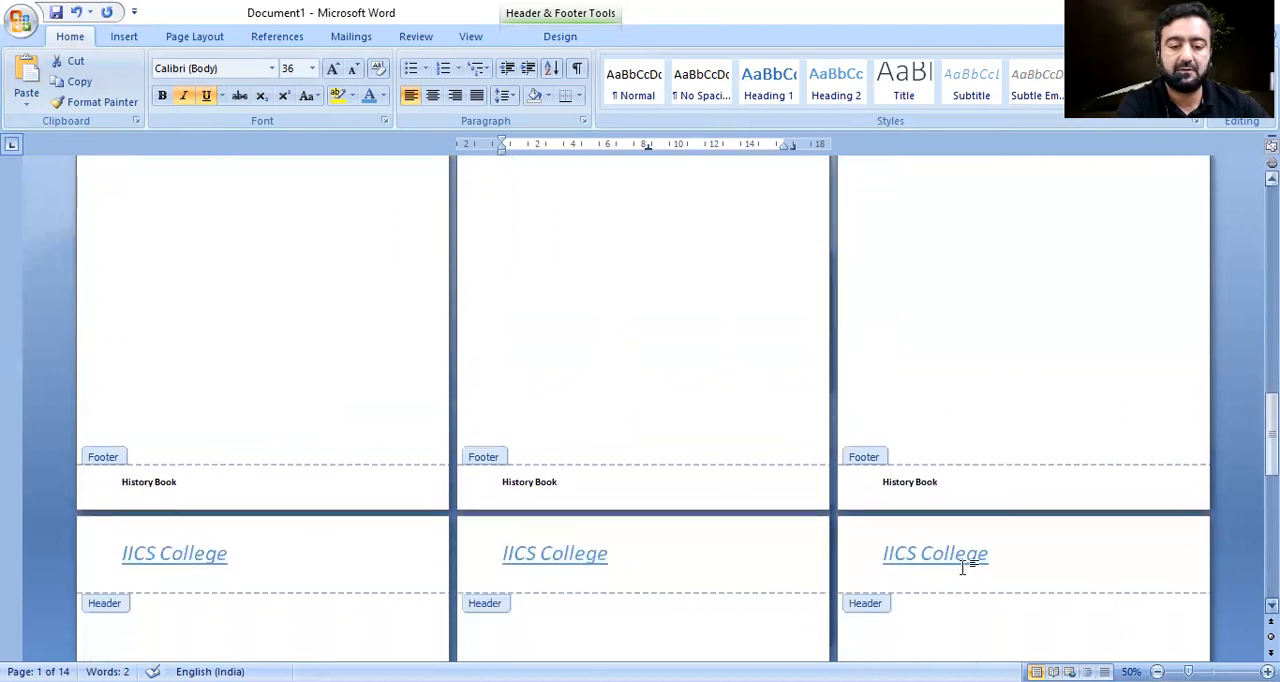
# Enlarge the "History Book" footer text to 29 pt.
pyautogui.click(516, 467)
pyautogui.moveTo(503, 467); pyautogui.dragTo(556, 471)
pyautogui.hotkey('ctrl', 'shift', '.')
pyautogui.hotkey('ctrl', 'shift', '.')
pyautogui.hotkey('ctrl', 'shift', '.')
pyautogui.hotkey('ctrl', 'shift', '.')
pyautogui.hotkey('ctrl', 'shift', '.')
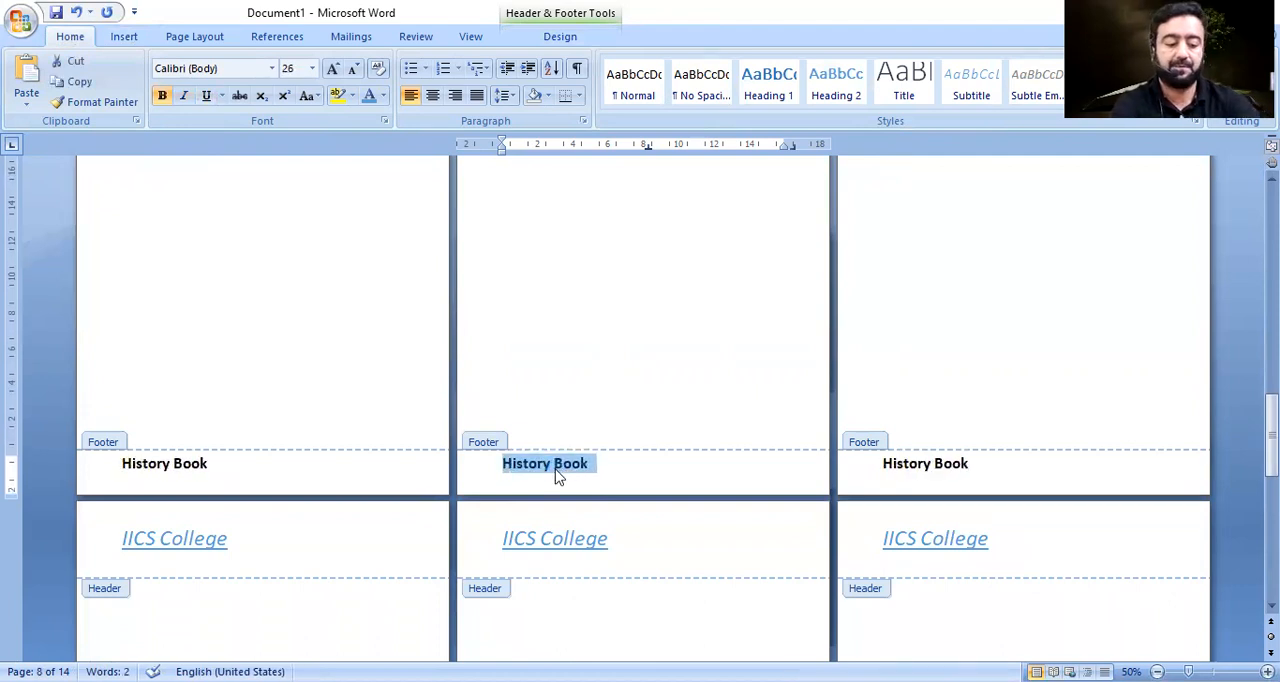
pyautogui.hotkey('ctrl', ']')
pyautogui.hotkey('ctrl', ']')
pyautogui.hotkey('ctrl', ']')
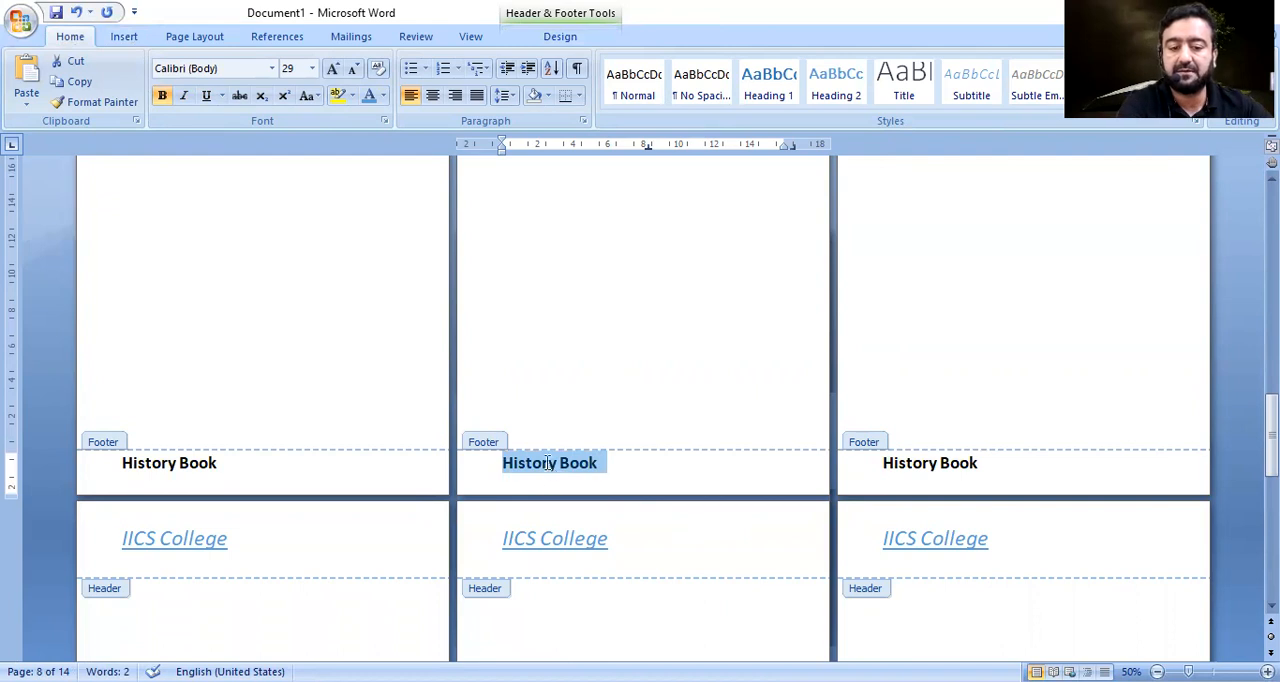
# Replace "History" with "Computer" in the footer so it reads "Computer Book", and return to the document body.
pyautogui.click(548, 463)
pyautogui.moveTo(502, 463); pyautogui.dragTo(557, 463)
pyautogui.write('Computer')
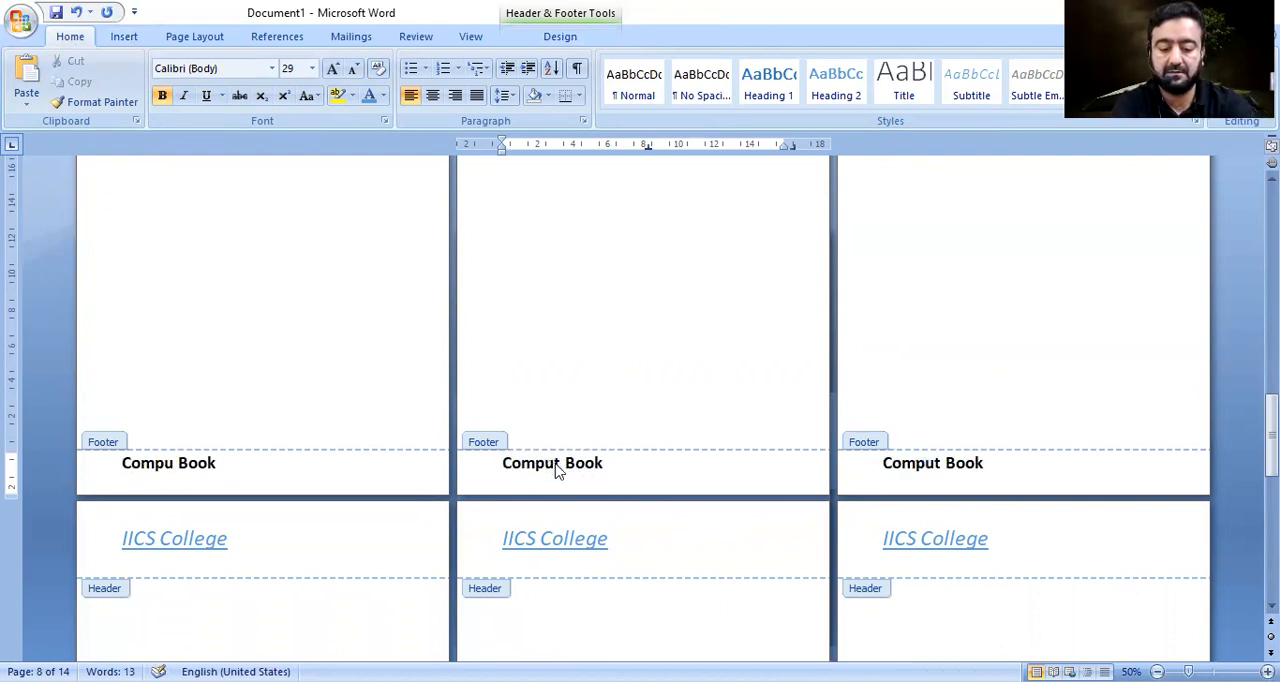
pyautogui.doubleClick(570, 258)
# Fill page 2 with random filler text starting "BKHD lsaj ldsaj", and add the line "S as,.mdaskd ;lsakd;" above it.
pyautogui.moveTo(1271, 515); pyautogui.dragTo(1271, 225)
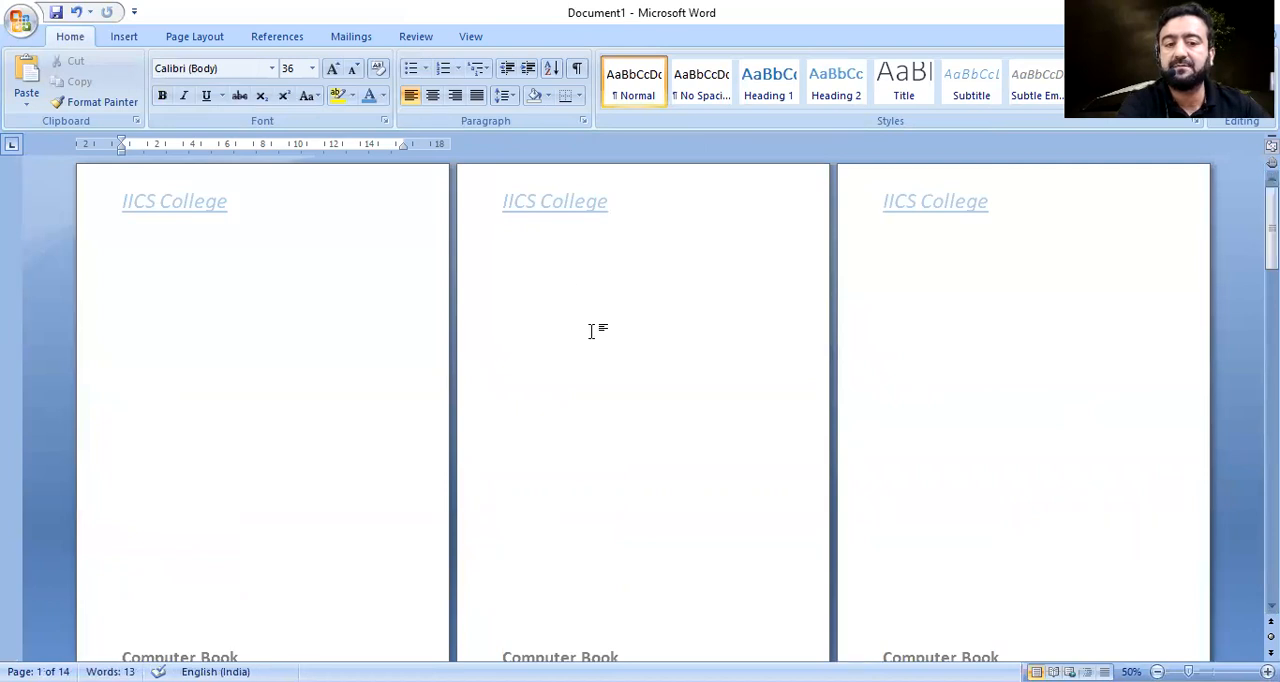
pyautogui.click(543, 275)
pyautogui.write('BKHD lsaj')
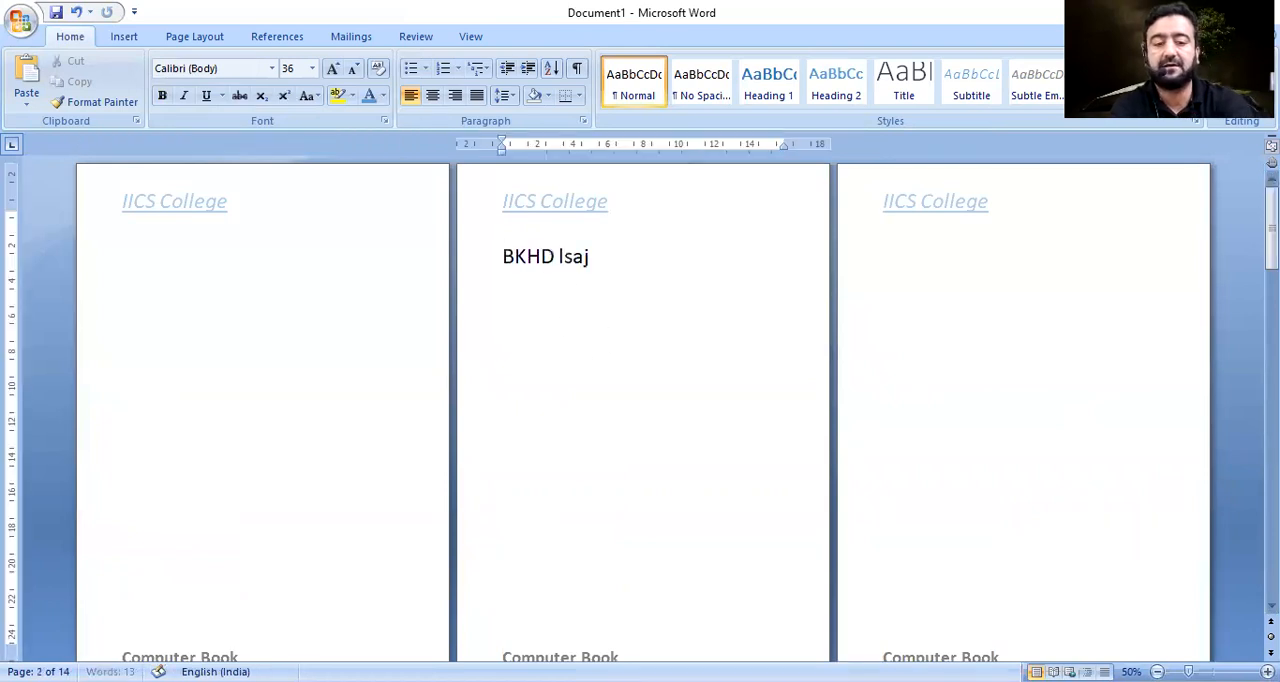
pyautogui.write(' ldsaj dksa ksa ;ksa;l dksa;l kdsa;l kd;sal kd;sal kd;lsa kd;lsa k;lsa')
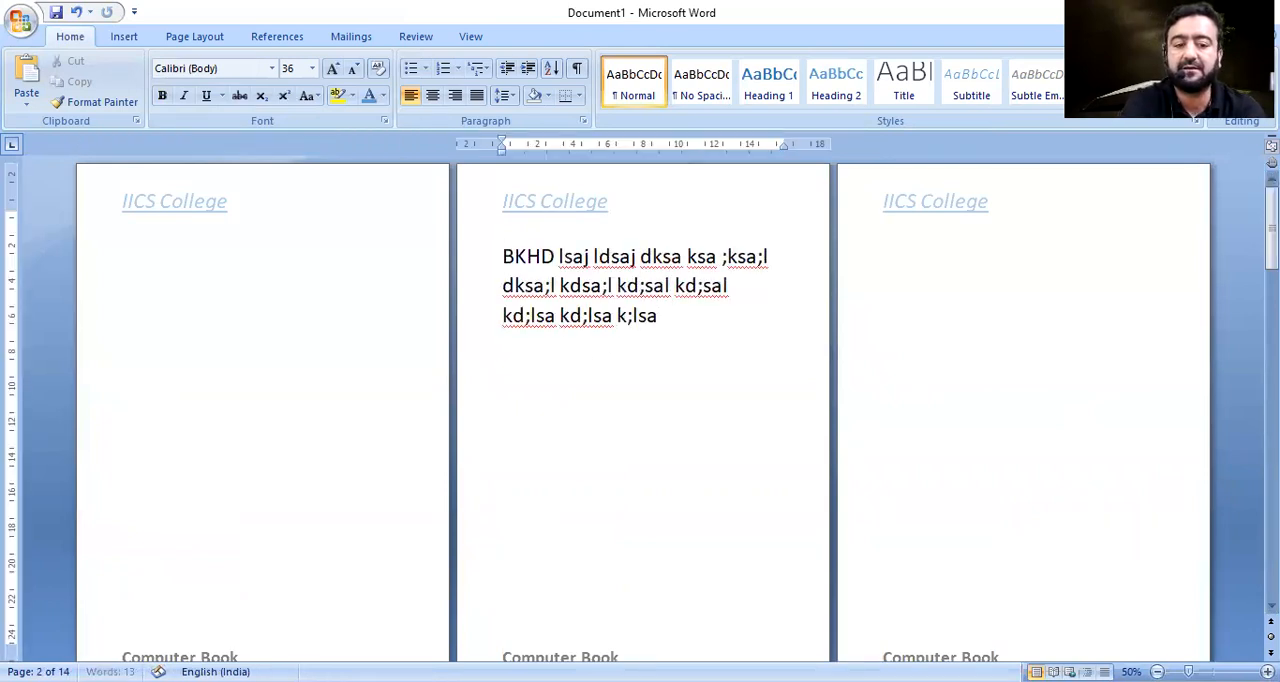
pyautogui.write(' kd;lsa kd;lsa kd;lsa kd;las k;ldak ;lsdak d;lsak d;lsak ;lsak d;lsa')
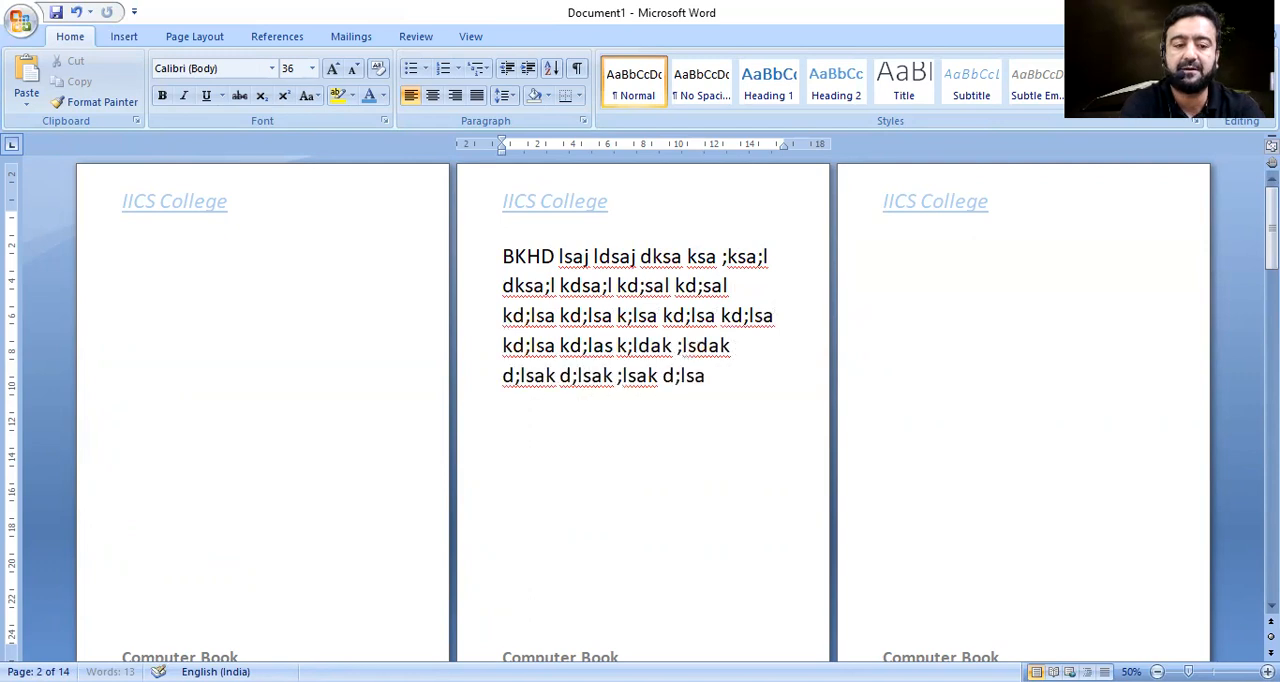
pyautogui.click(177, 295)
pyautogui.write('s as,.mdaskd ;lsakd;')
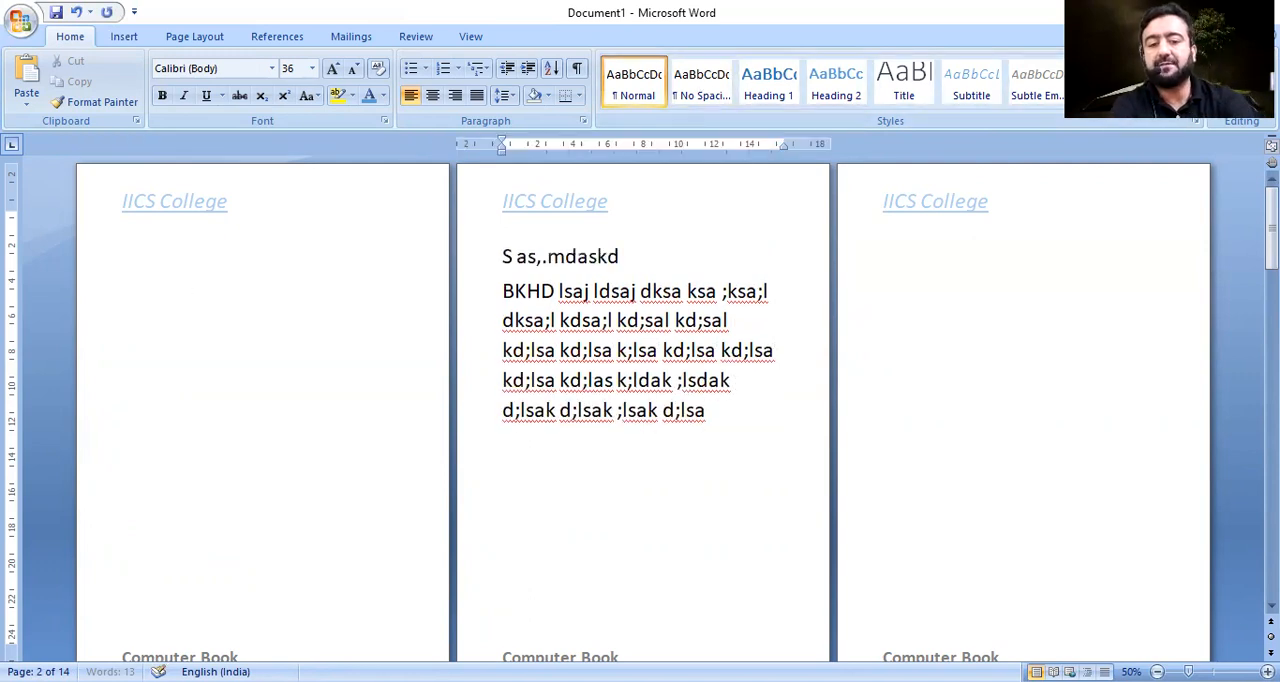
# Fill page 1 with random filler text starting "Sa.d jsa.k dsa", followed by several short lines ending in "Dsa".
pyautogui.tripleClick(191, 258)
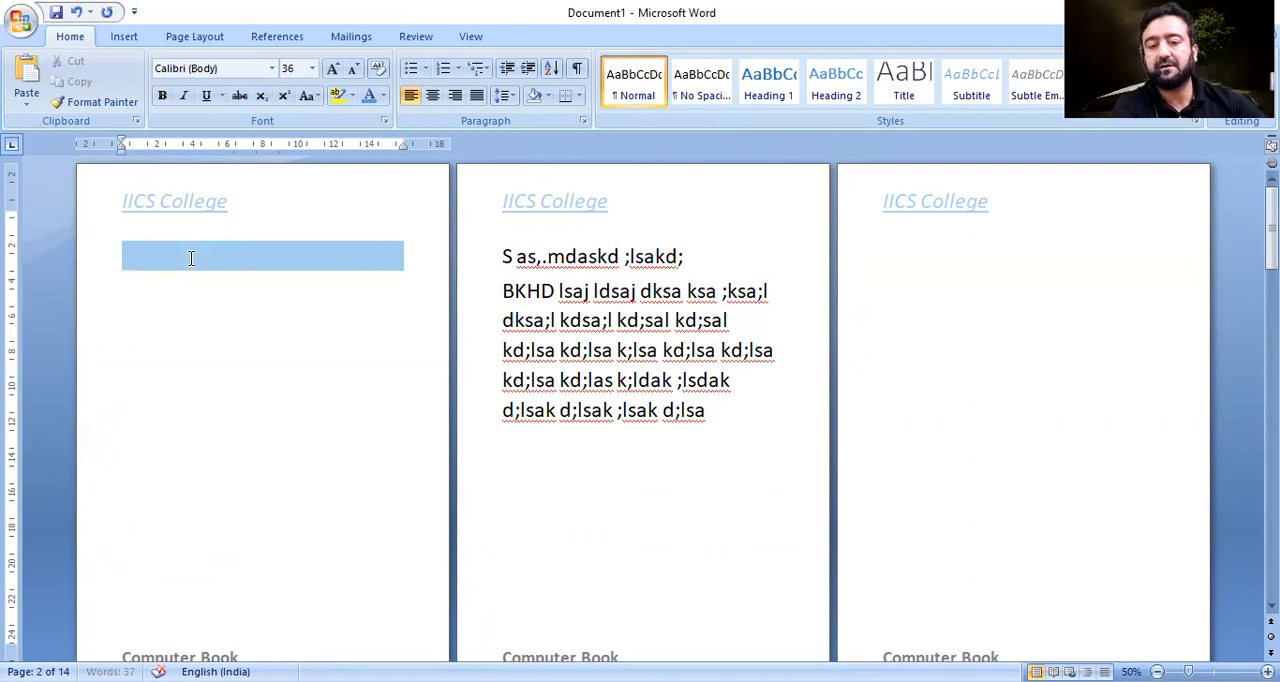
pyautogui.write('Sa.d jsa.k dsa k;dsak d;sak ;lsak ;ldsak ;sa')
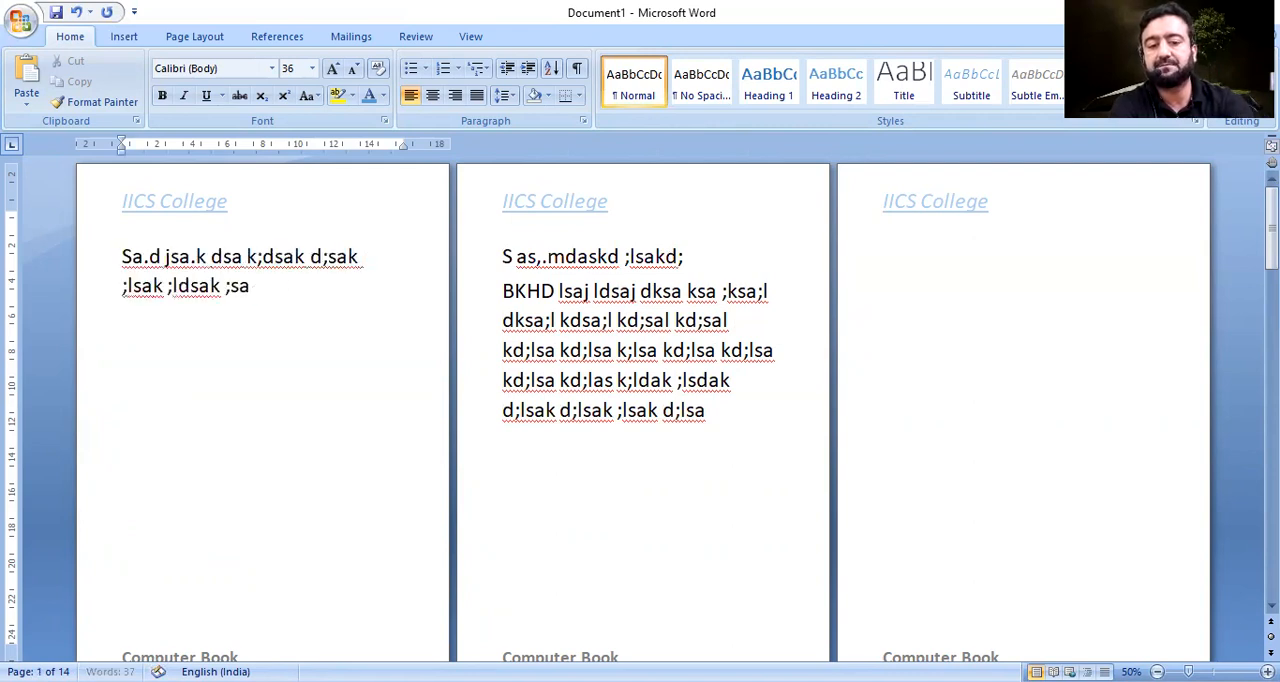
pyautogui.write(' sda dsa d as d sa sa  dsa  dsa')
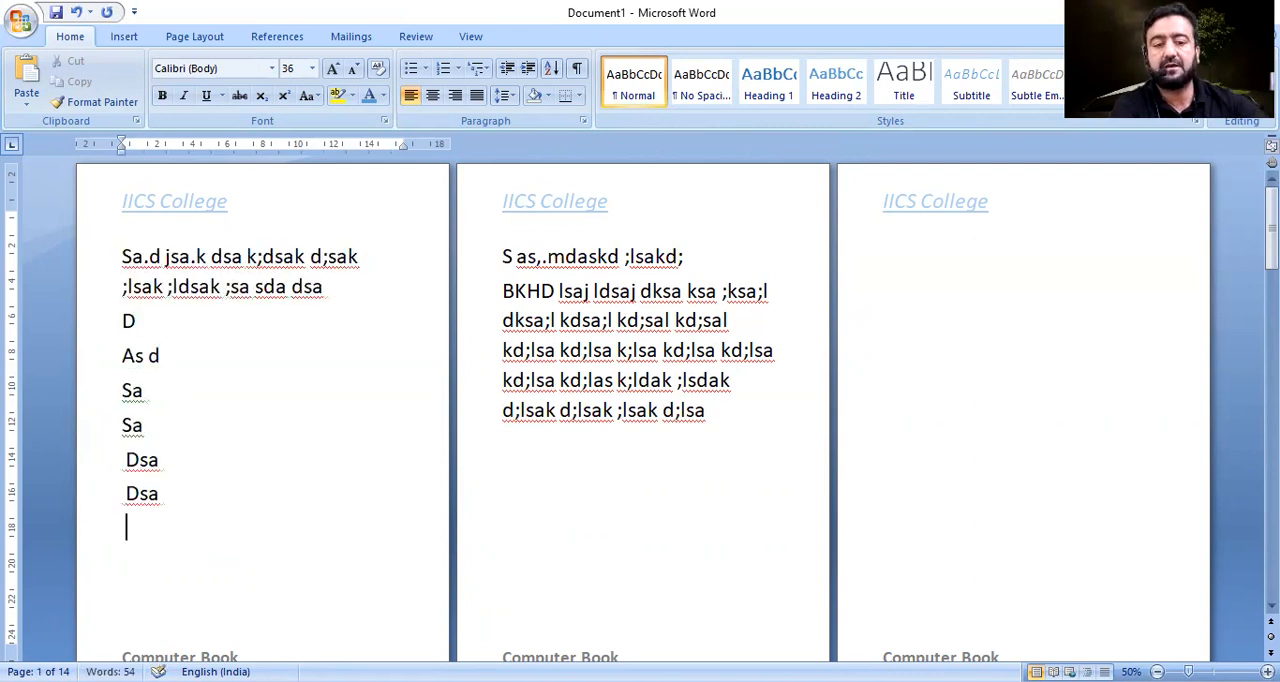
# Add the filler text "D asdsa sa sa sa da" on page 4, and "Dsa dsa ddsa ddsa d" with "Sa dassa das sa" below it on page 3.
pyautogui.click(995, 299)
pyautogui.write('d asdsa sa sa sa da')
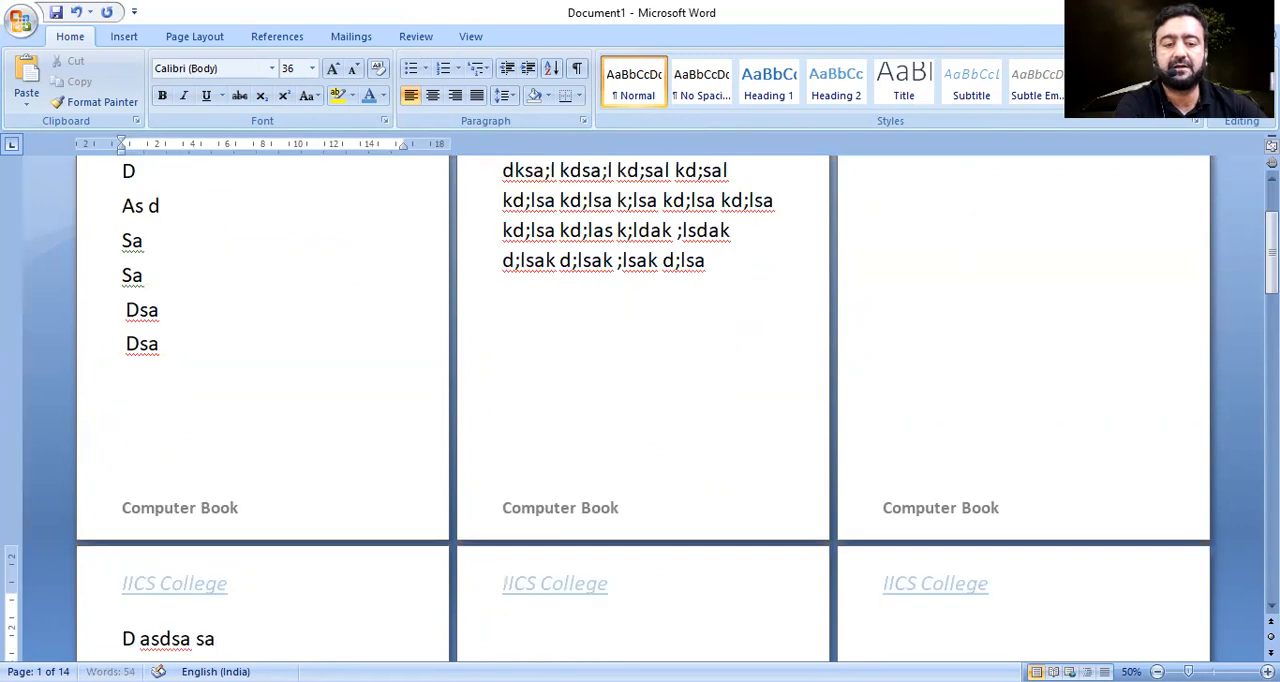
pyautogui.click(974, 249)
pyautogui.write('dsa dsa ddsa ddsa d')
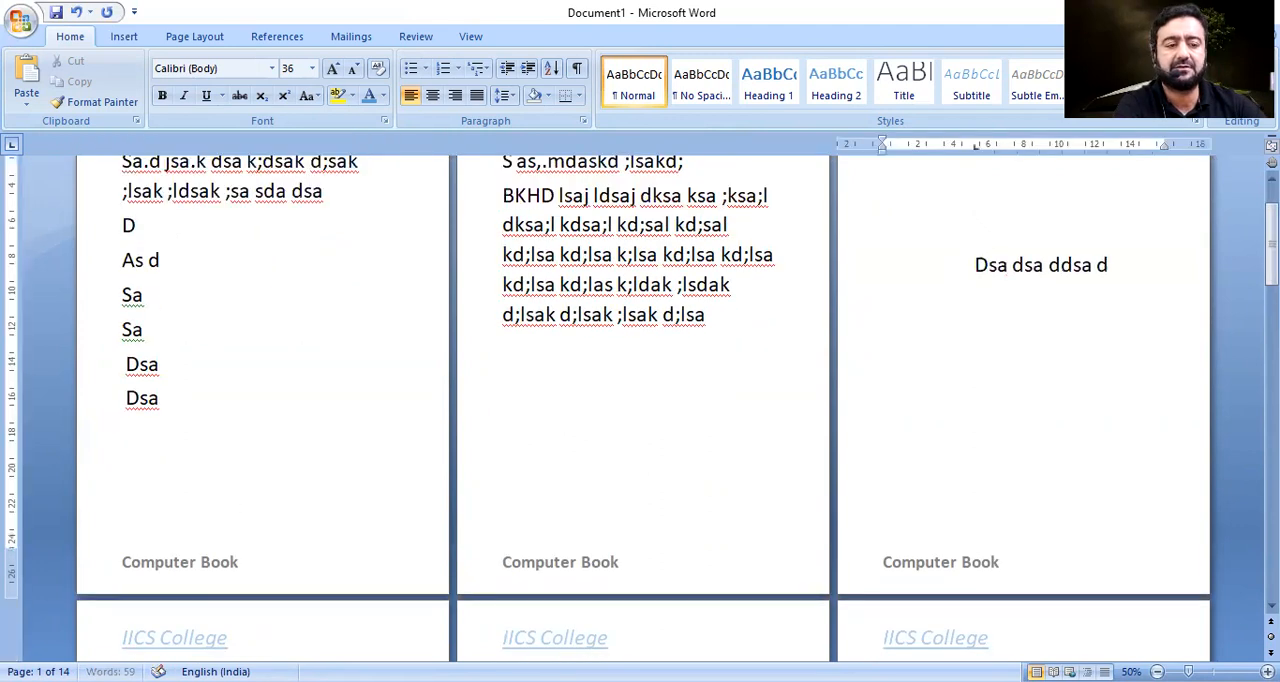
pyautogui.press('Return')
pyautogui.write('sa dassa das')
pyautogui.scroll(1, 640, 400)
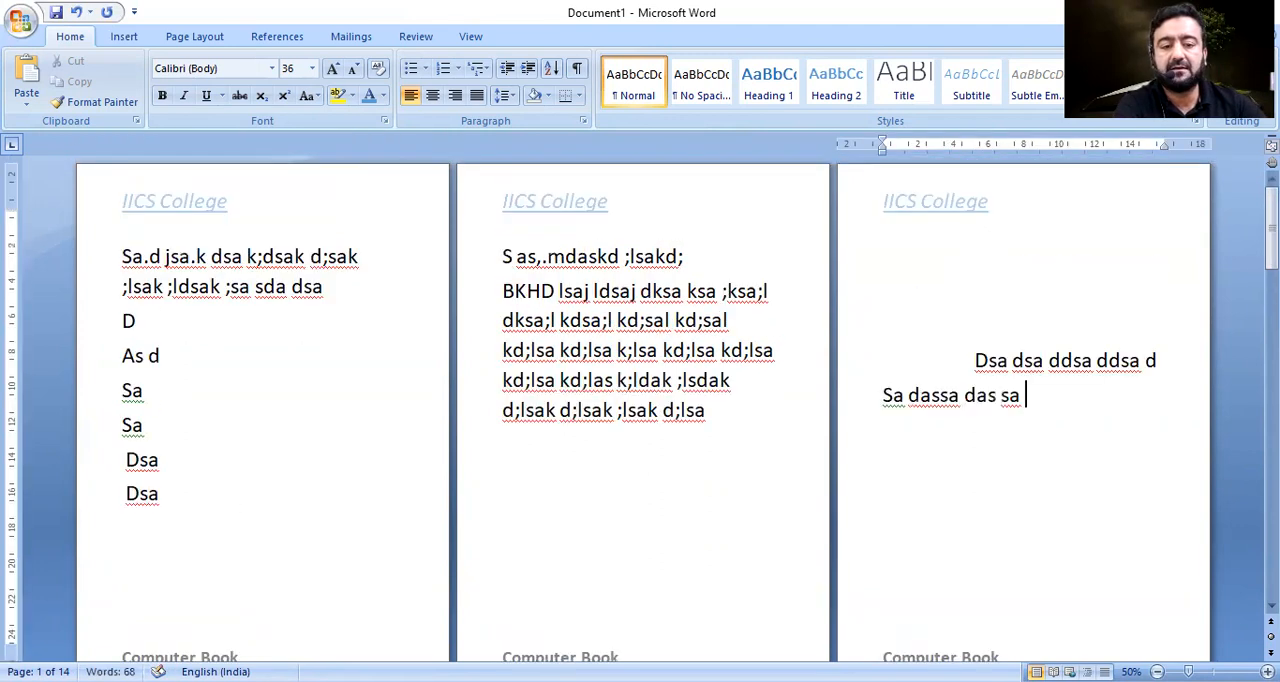
pyautogui.write('sa')
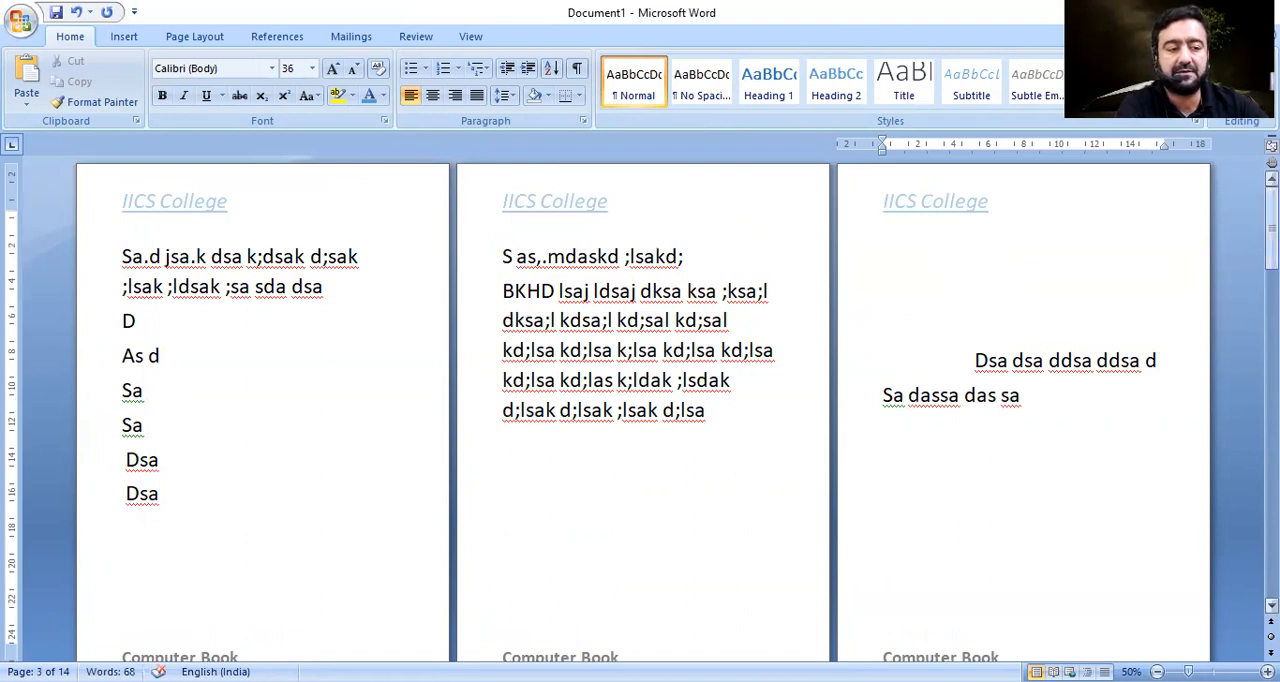
# Edit the footer to read "Computer Book-1" and close the header and footer area.
pyautogui.click(691, 451)
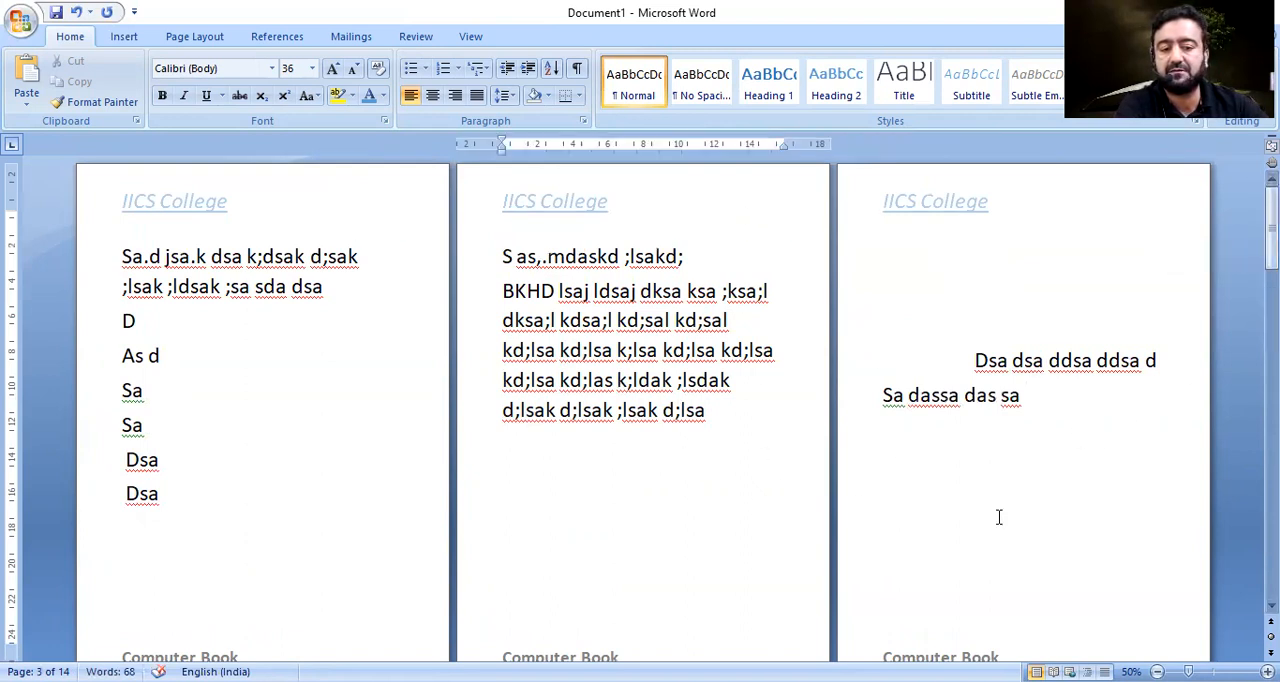
pyautogui.scroll(-3, 380, 523)
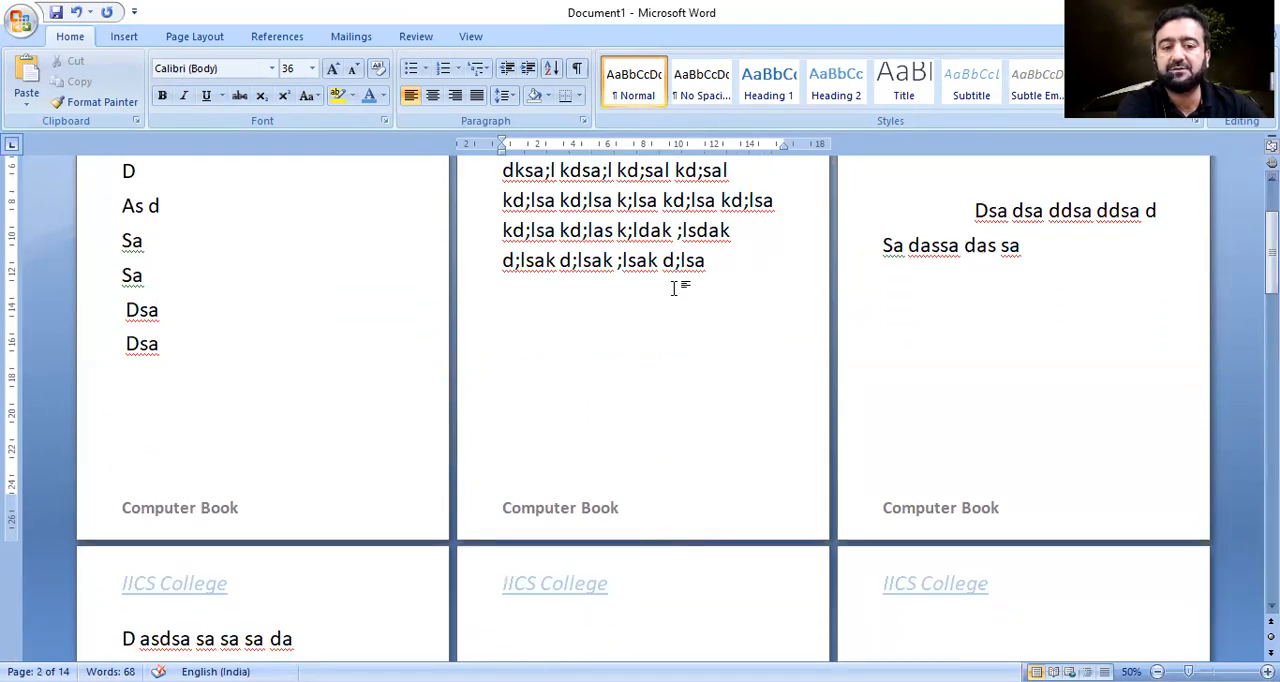
pyautogui.scroll(3, 677, 289)
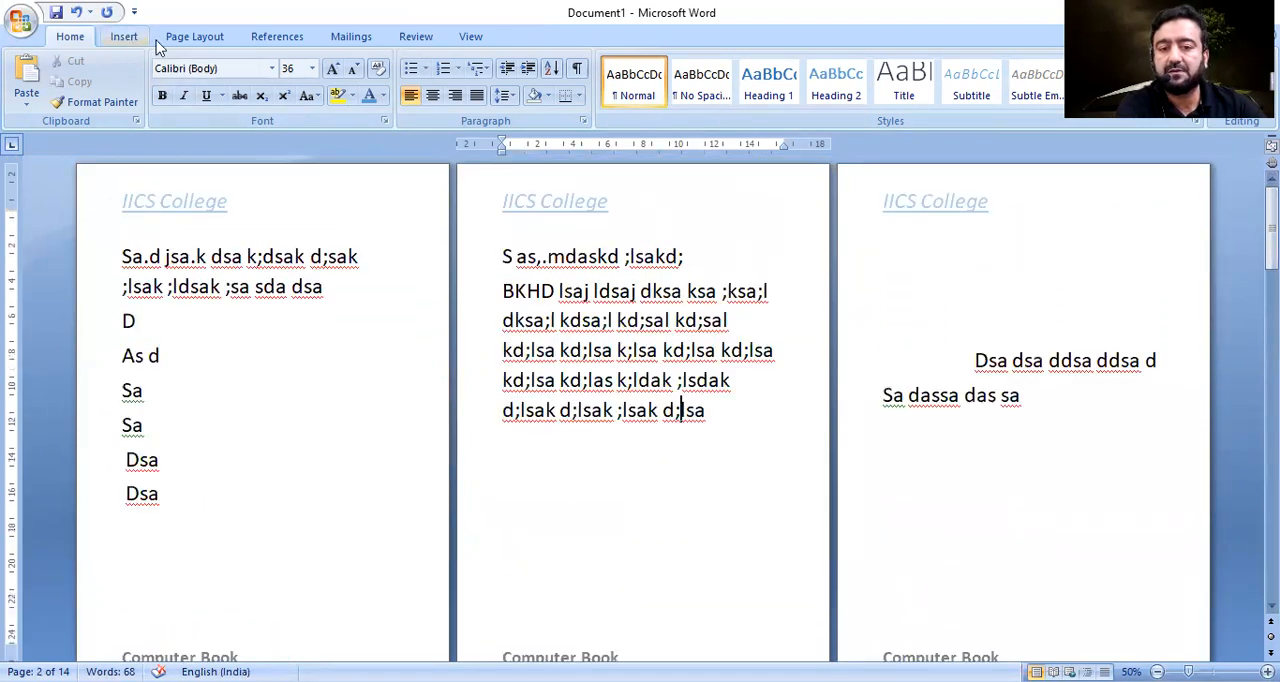
pyautogui.click(124, 36)
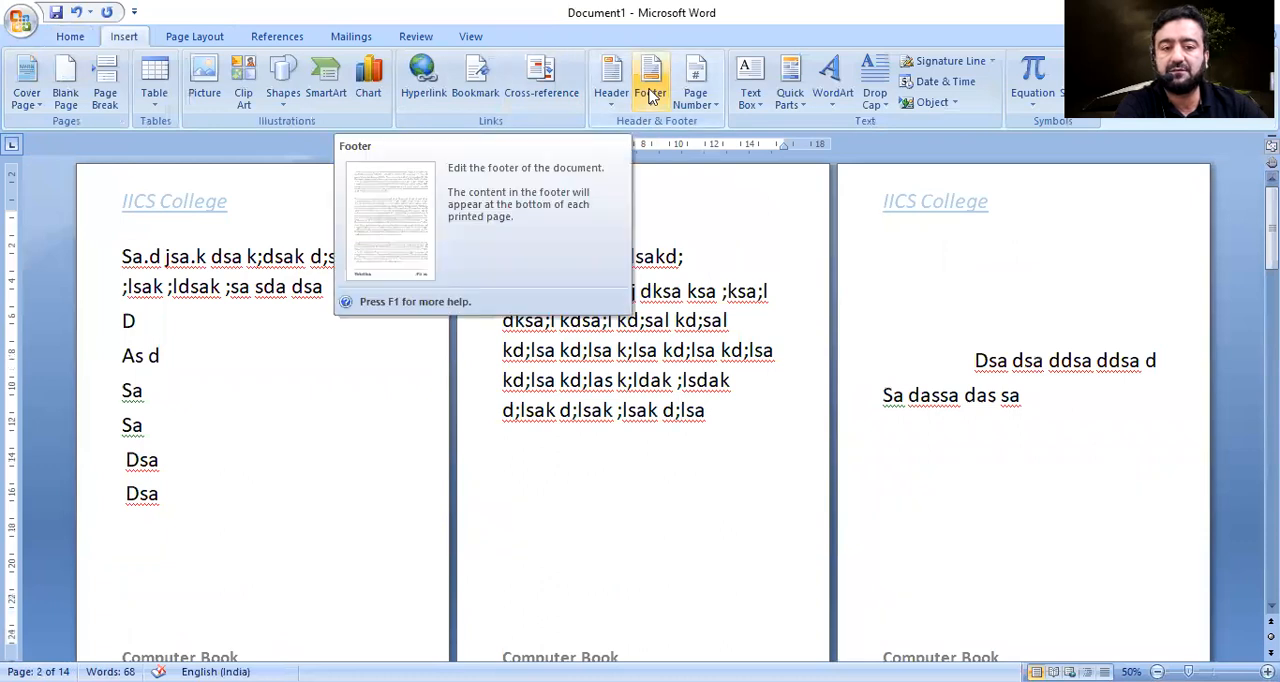
pyautogui.click(650, 93)
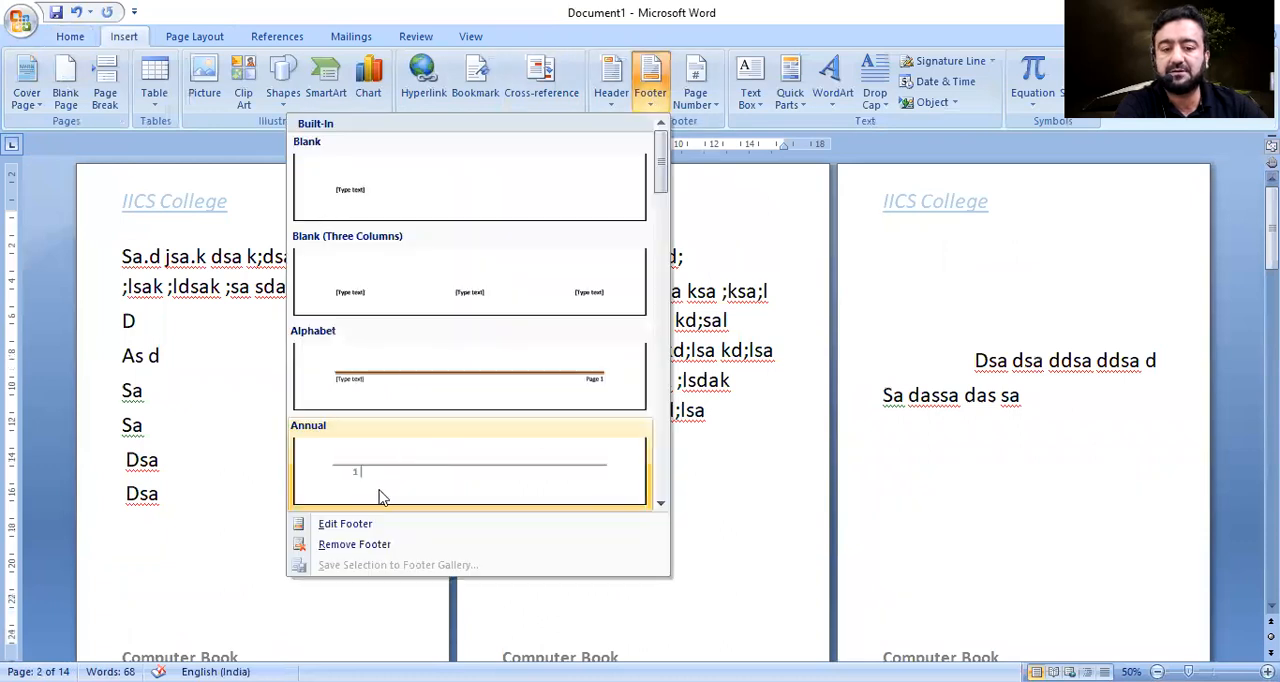
pyautogui.click(346, 530)
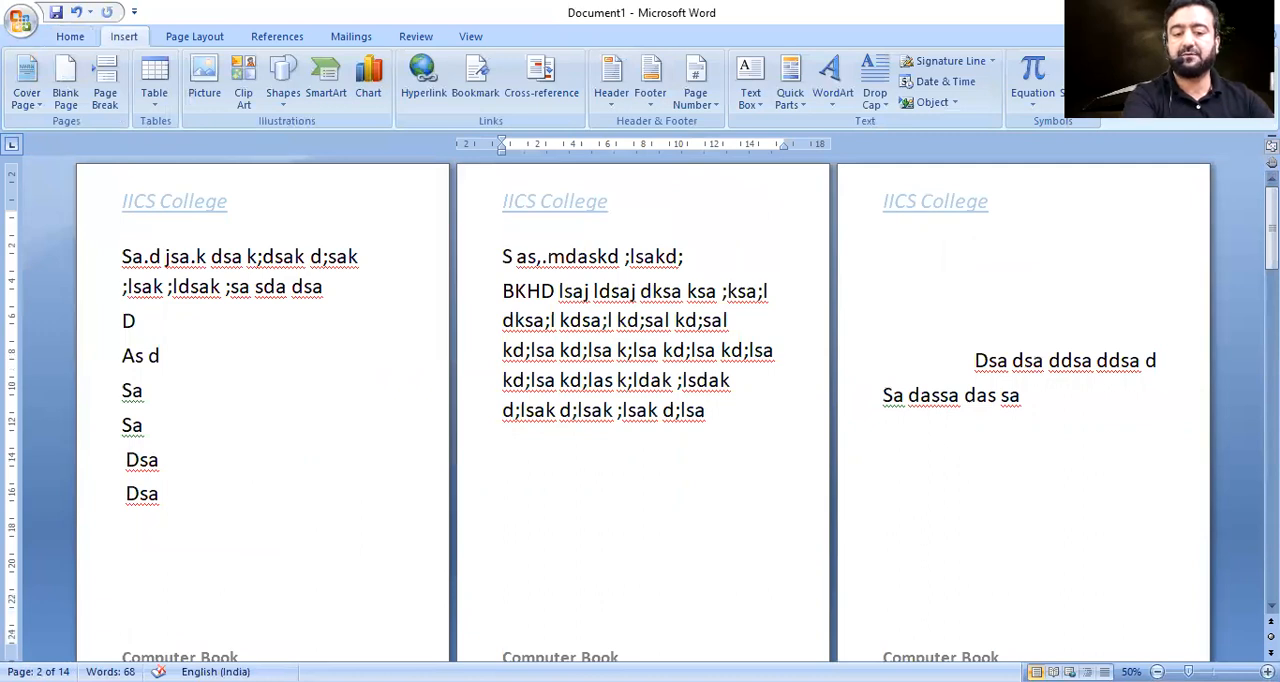
pyautogui.click(651, 100)
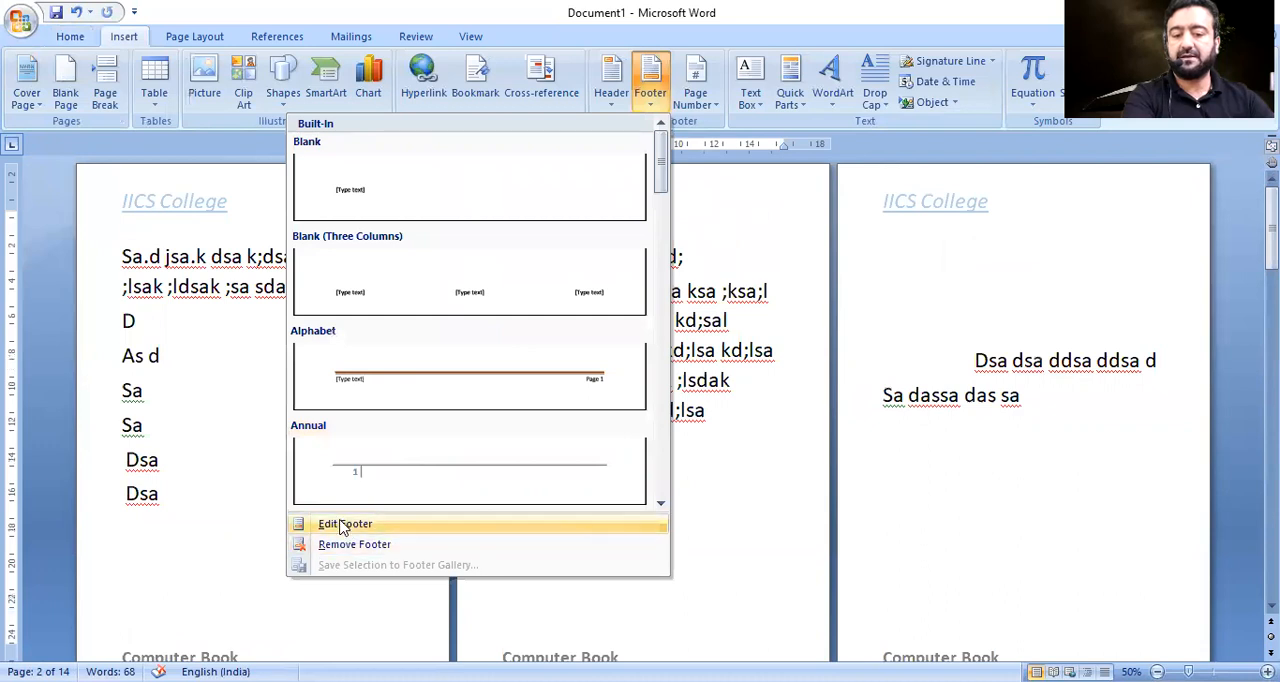
pyautogui.click(344, 524)
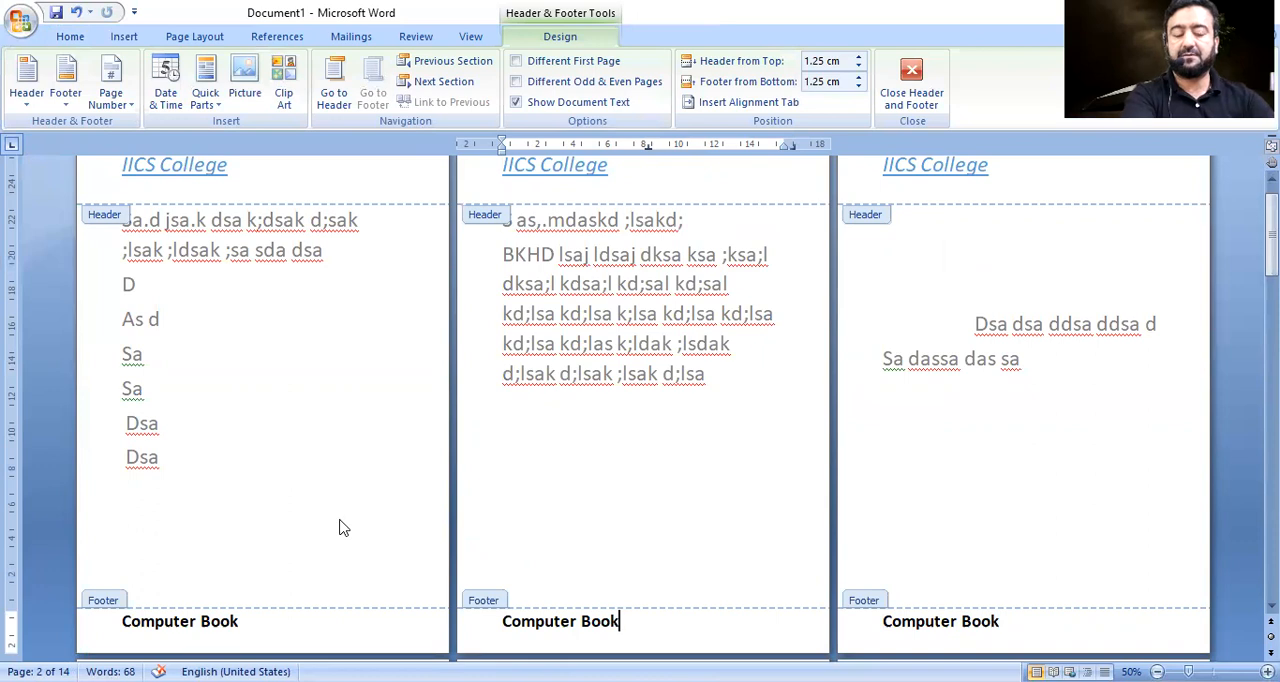
pyautogui.write('-1')
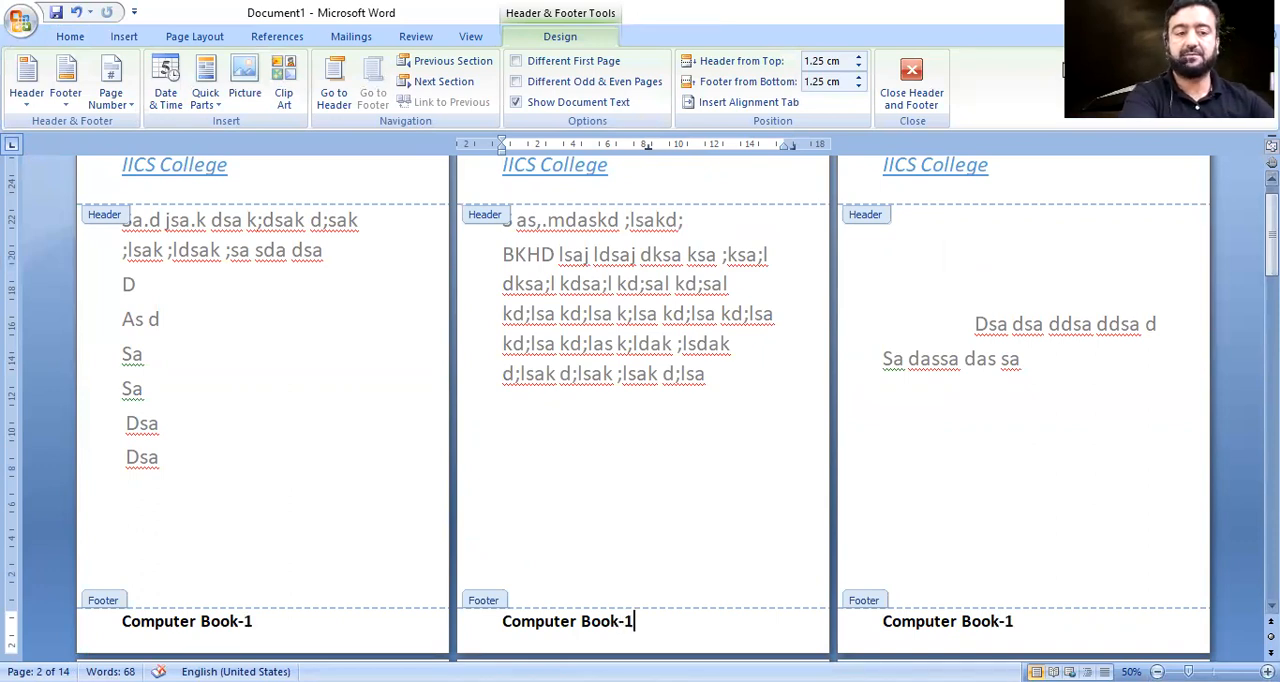
pyautogui.click(920, 77)
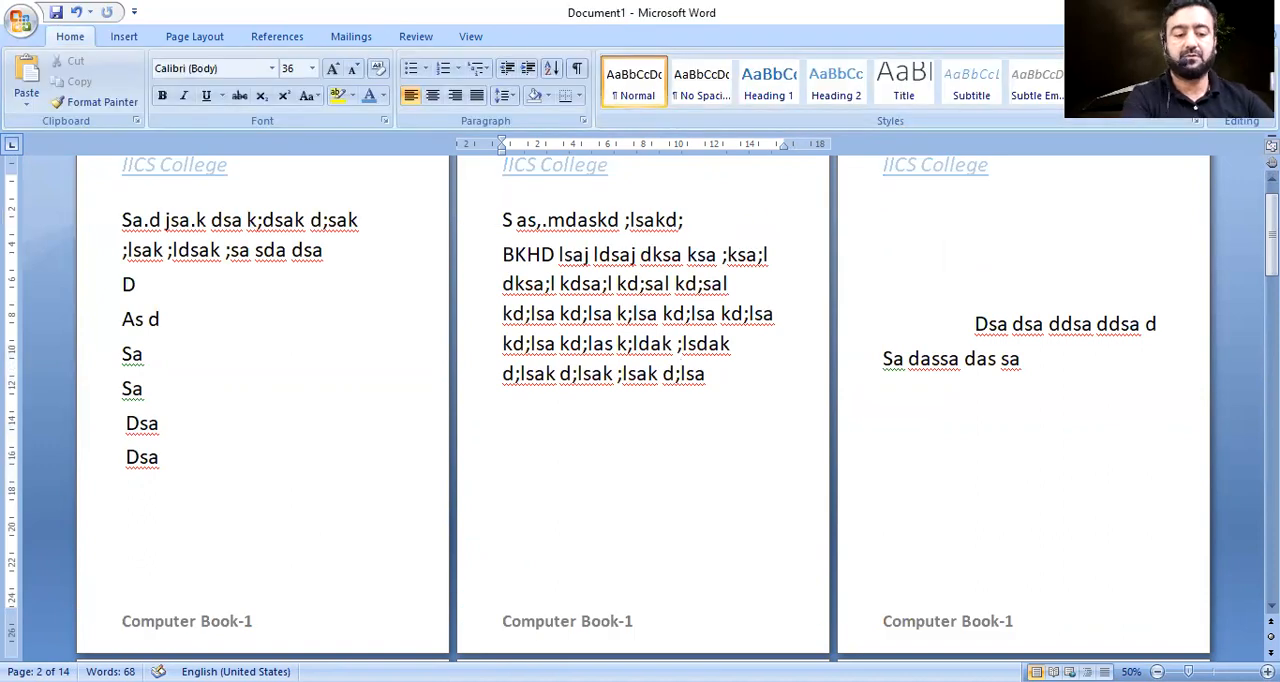
# Insert centered page numbers at the bottom of the pages using the Plain Number 2 style, and inspect the number on page 3 up close.
pyautogui.click(1180, 455)
pyautogui.scroll(-3, 1236, 550)
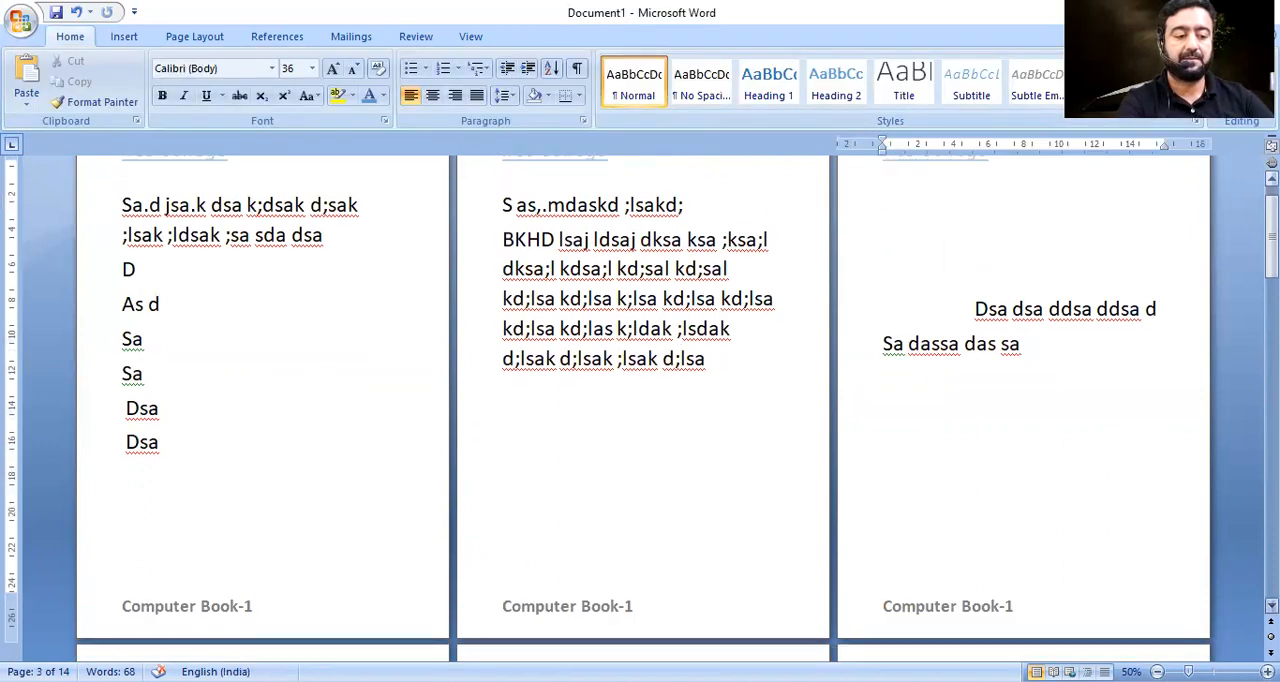
pyautogui.scroll(-4, 632, 468)
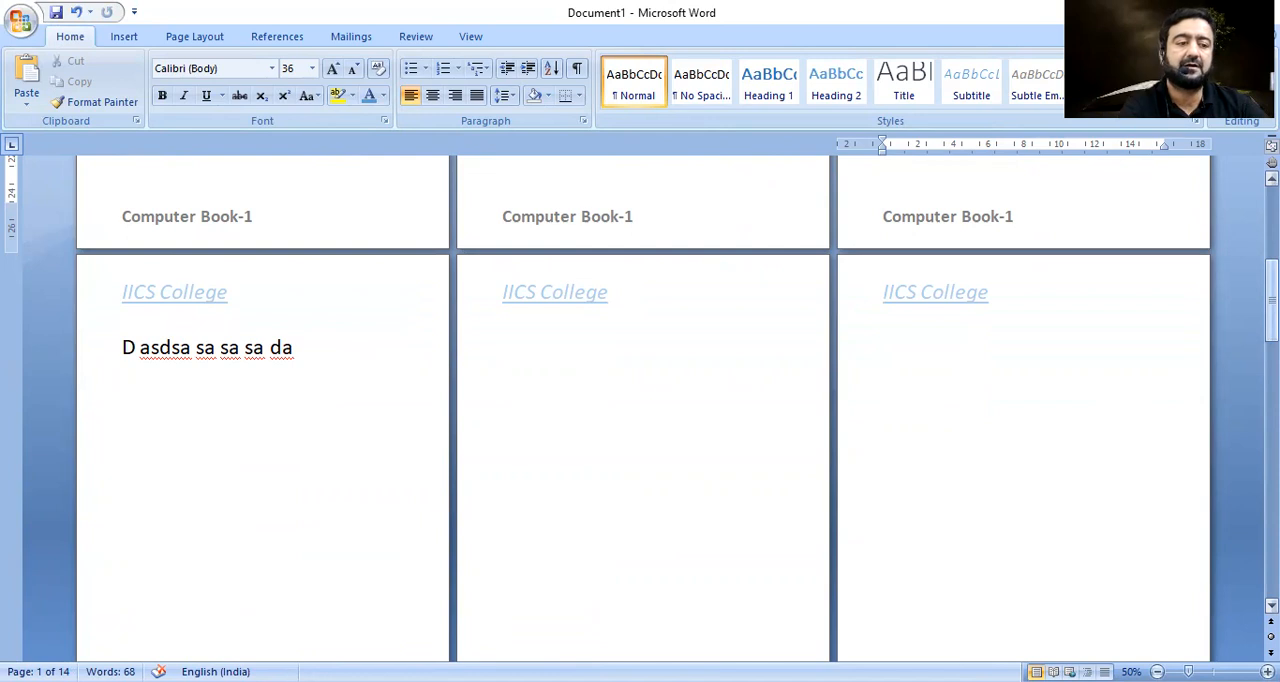
pyautogui.moveTo(1272, 288); pyautogui.dragTo(1272, 264)
pyautogui.scroll(5, 418, 304)
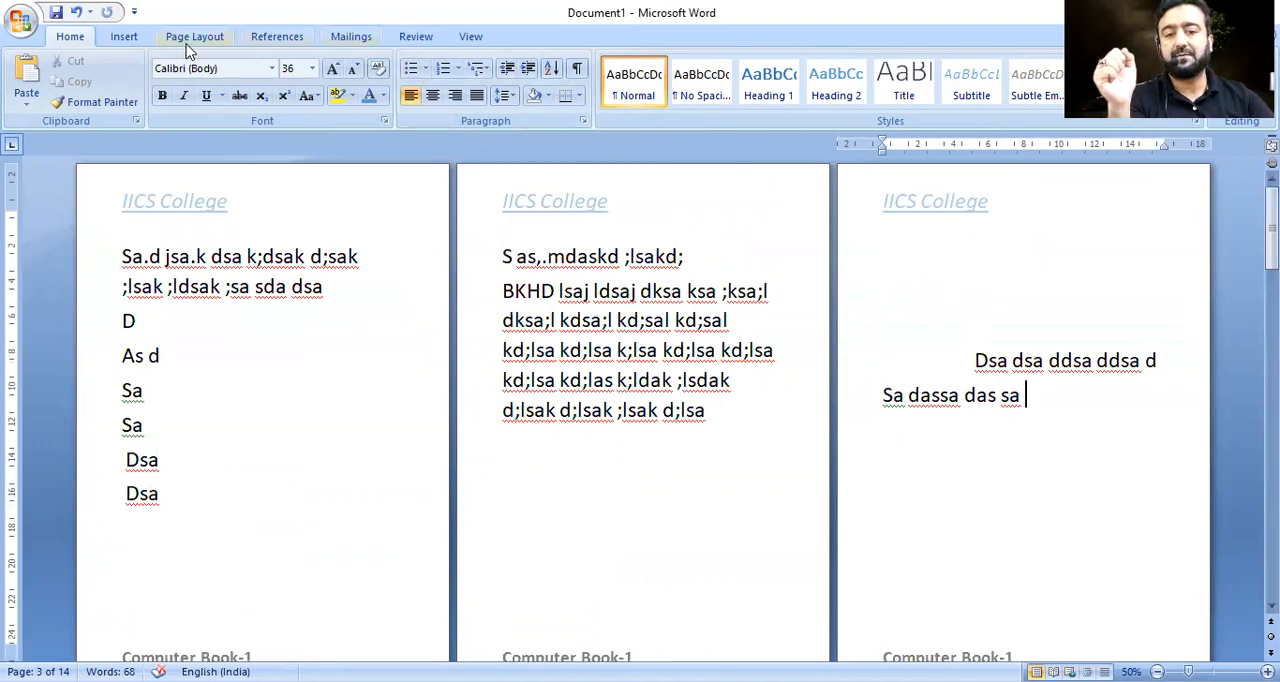
pyautogui.click(112, 38)
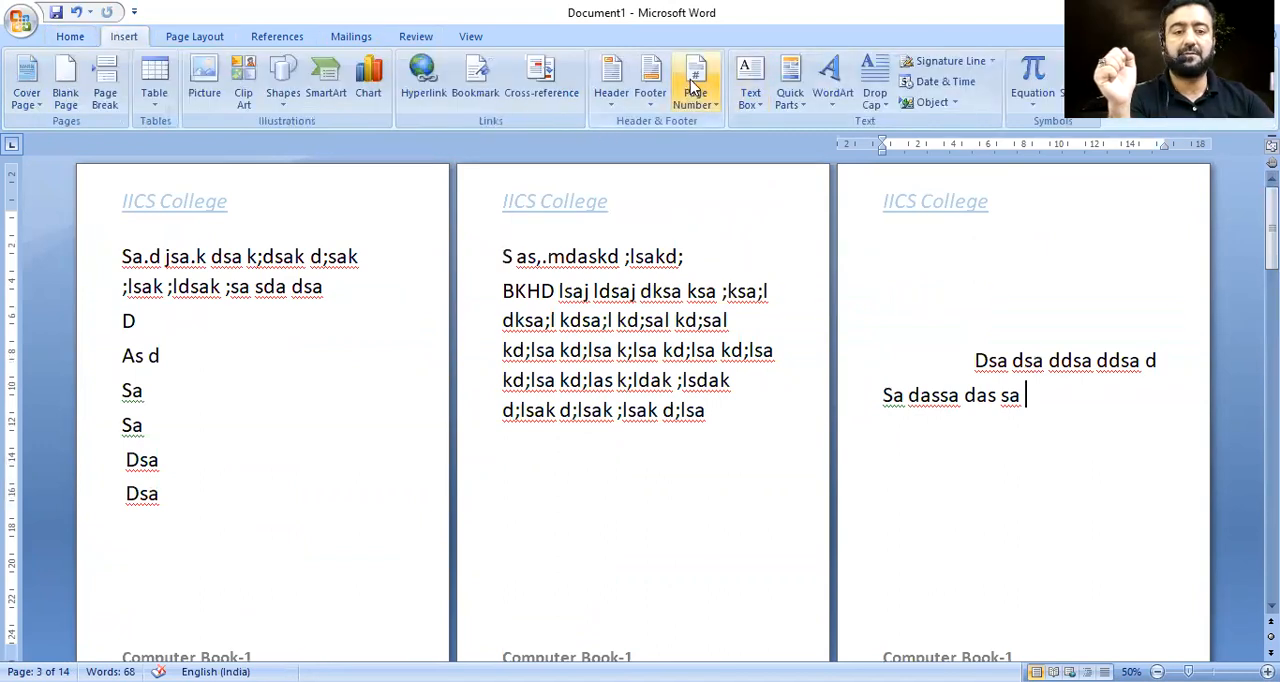
pyautogui.click(700, 107)
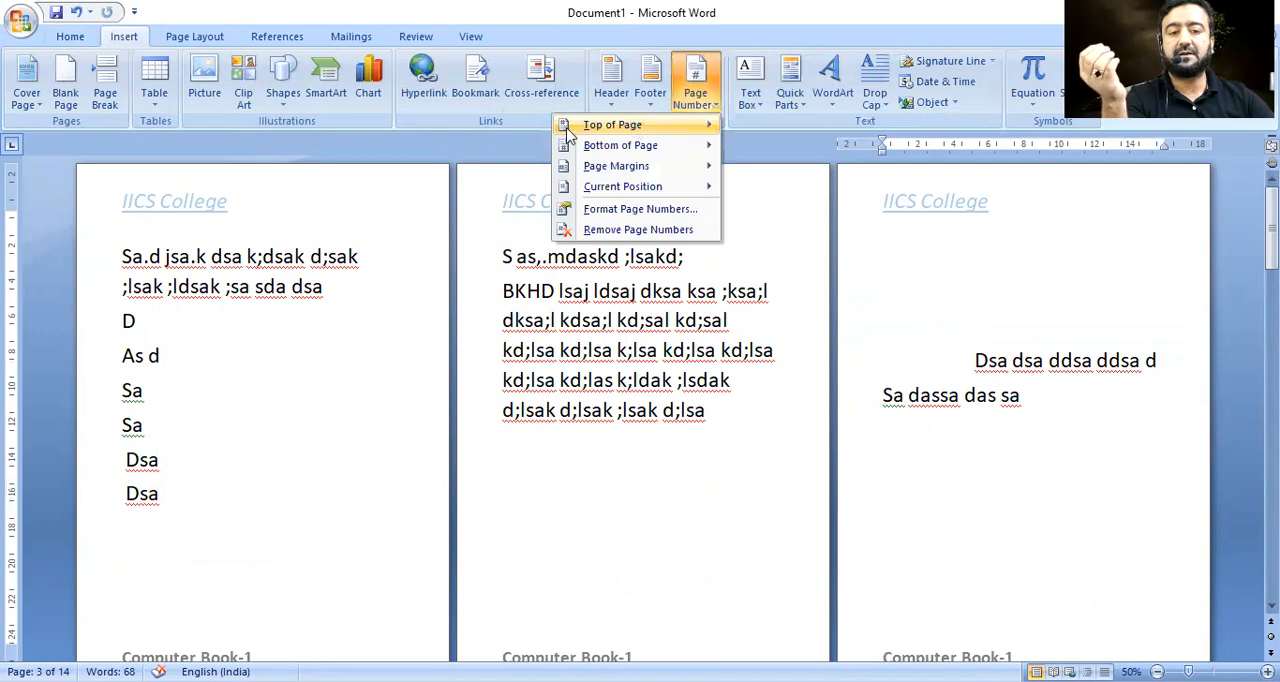
pyautogui.moveTo(614, 132)
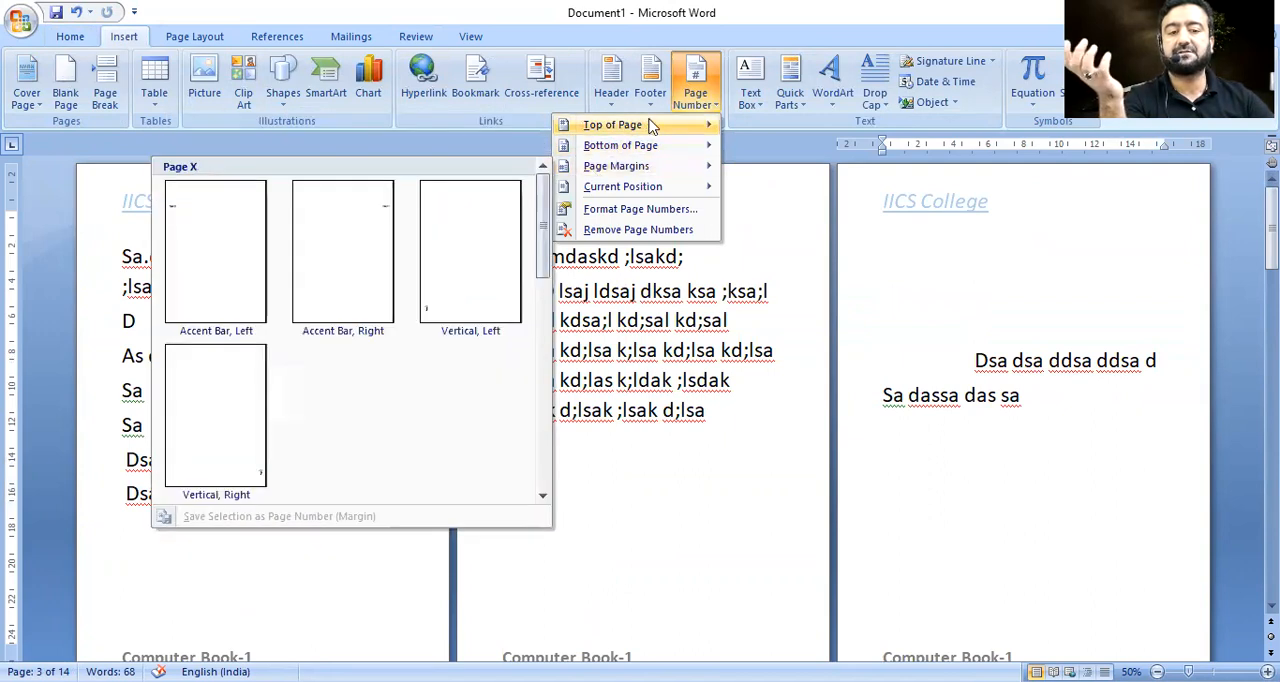
pyautogui.moveTo(708, 127)
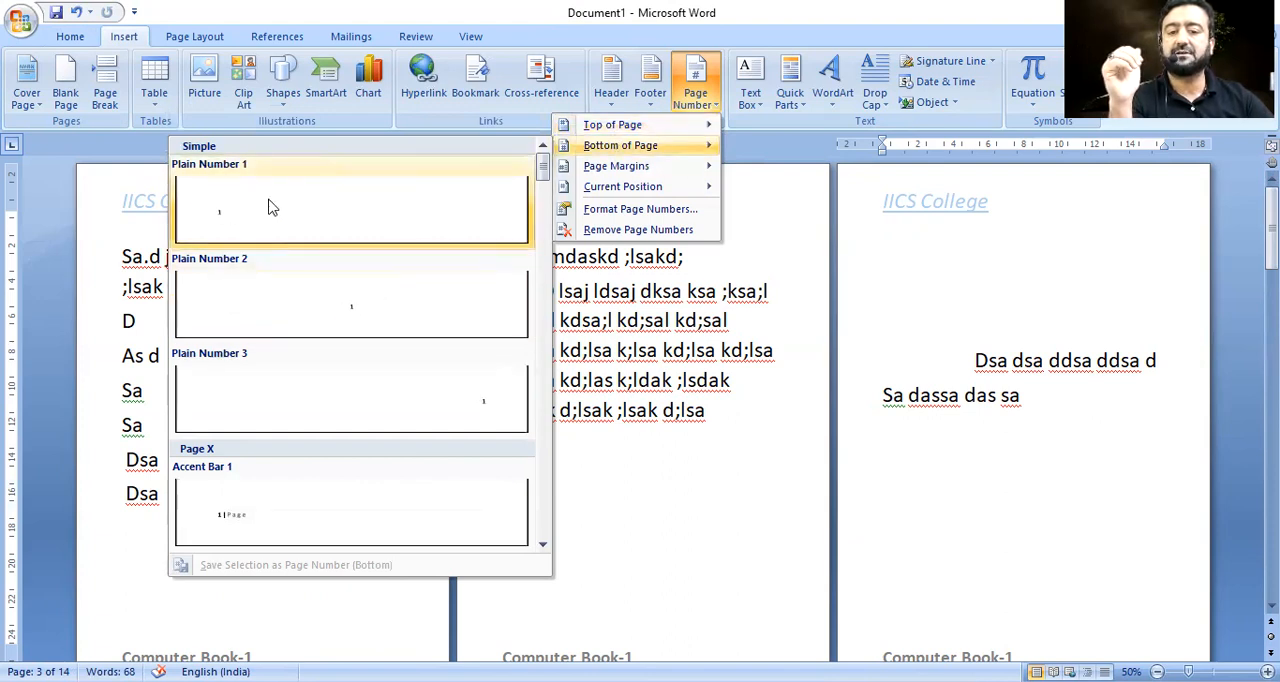
pyautogui.click(396, 316)
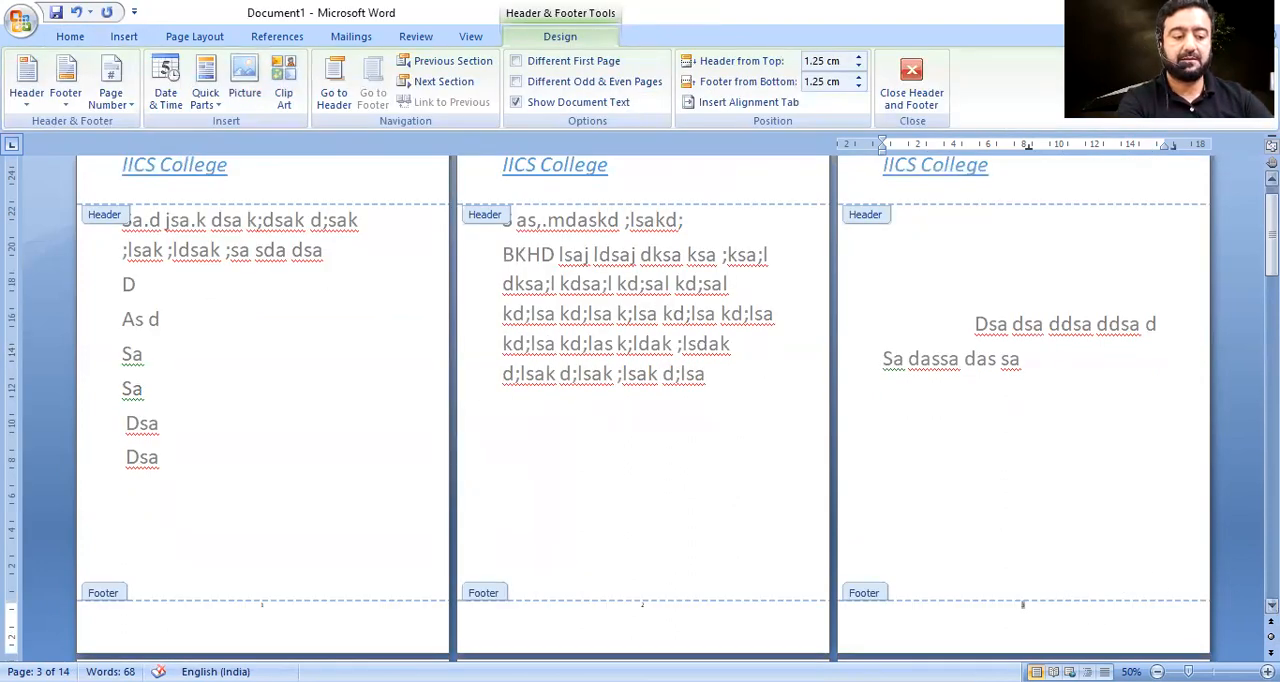
pyautogui.click(1213, 672)
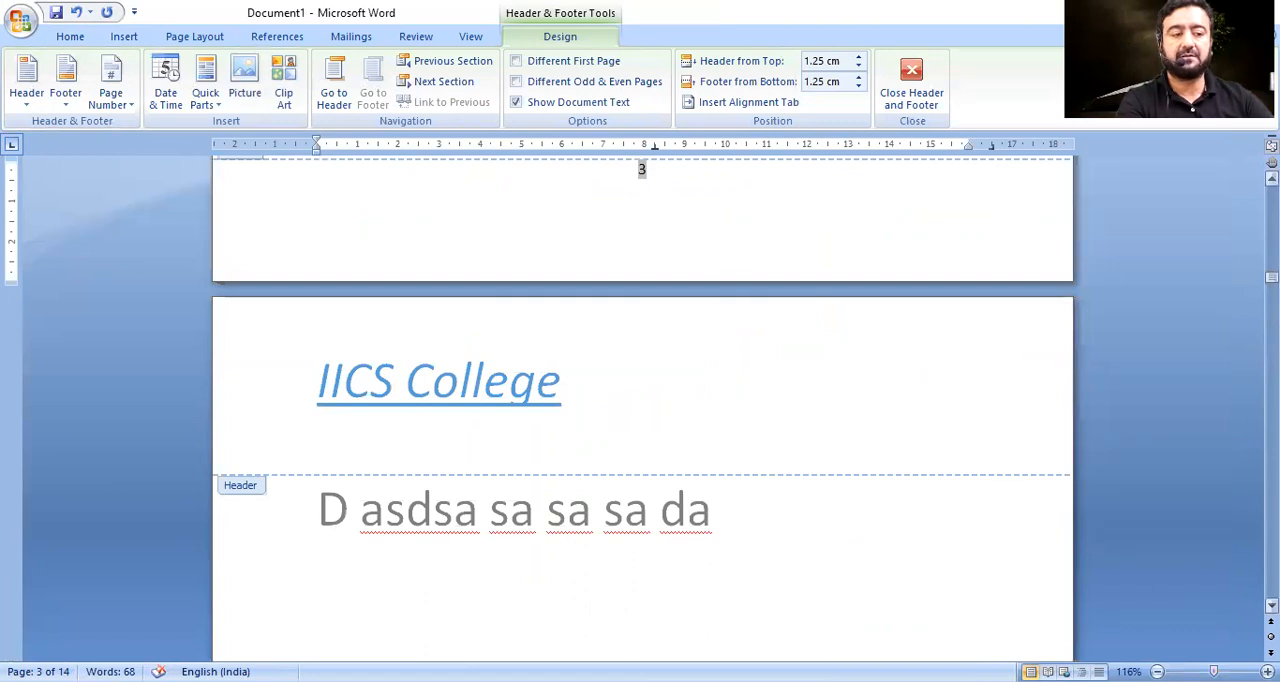
pyautogui.scroll(3, 642, 170)
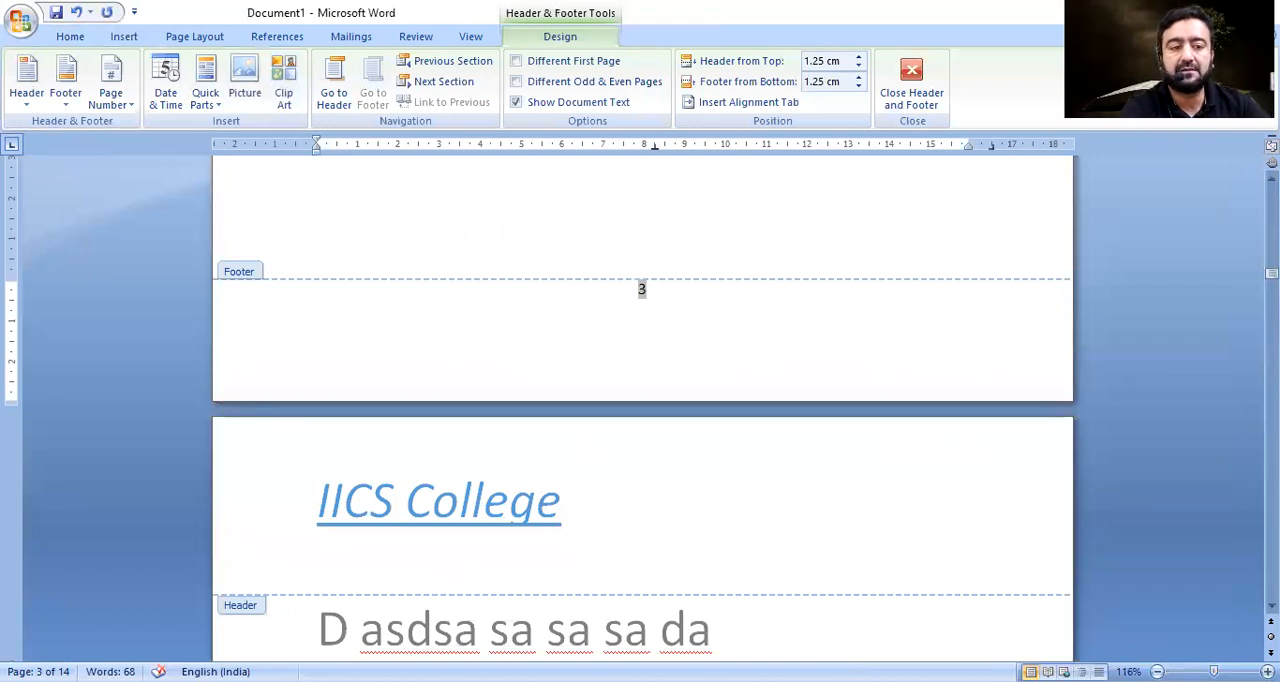
# Leave the header and footer area, then reopen the footer on the last page and make its page number bold and larger.
pyautogui.click(911, 82)
pyautogui.click(1272, 179)
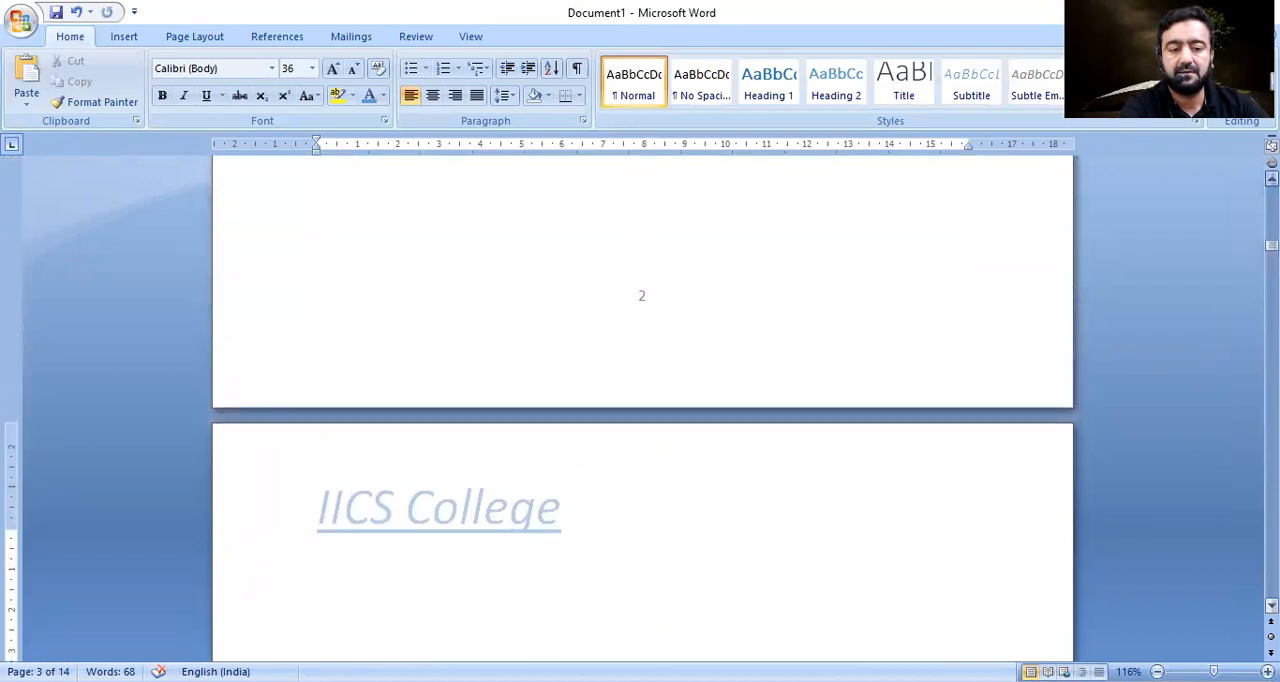
pyautogui.moveTo(1271, 243); pyautogui.dragTo(1271, 592)
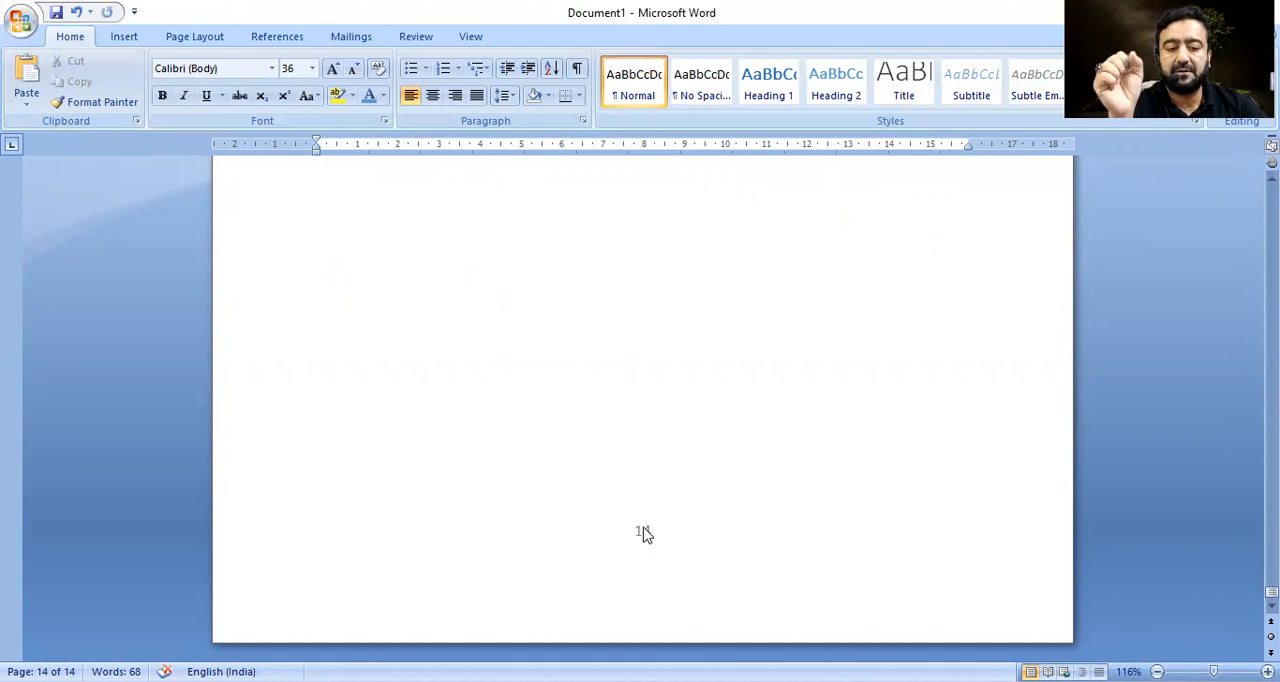
pyautogui.doubleClick(643, 533)
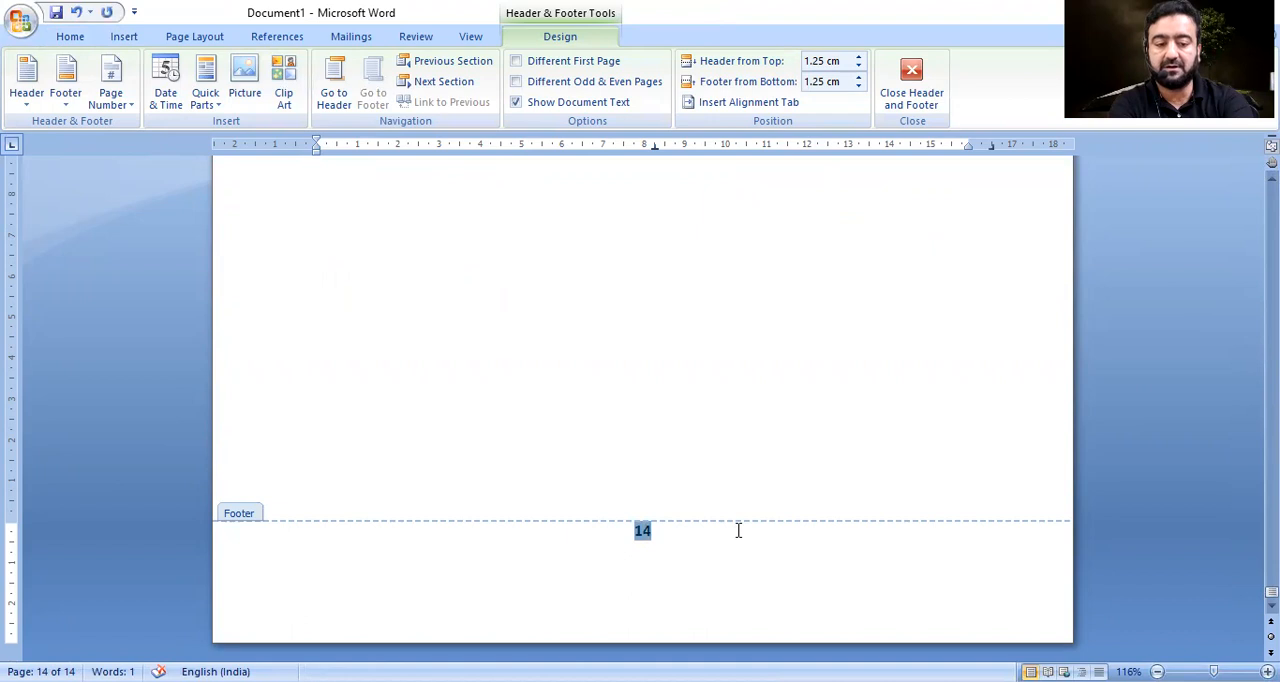
pyautogui.hotkey('ctrl', 'shift', '.')
pyautogui.hotkey('ctrl', 'shift', '.')
pyautogui.hotkey('ctrl', 'shift', '.')
pyautogui.hotkey('ctrl', 'shift', '.')
pyautogui.hotkey('ctrl', 'shift', '.')
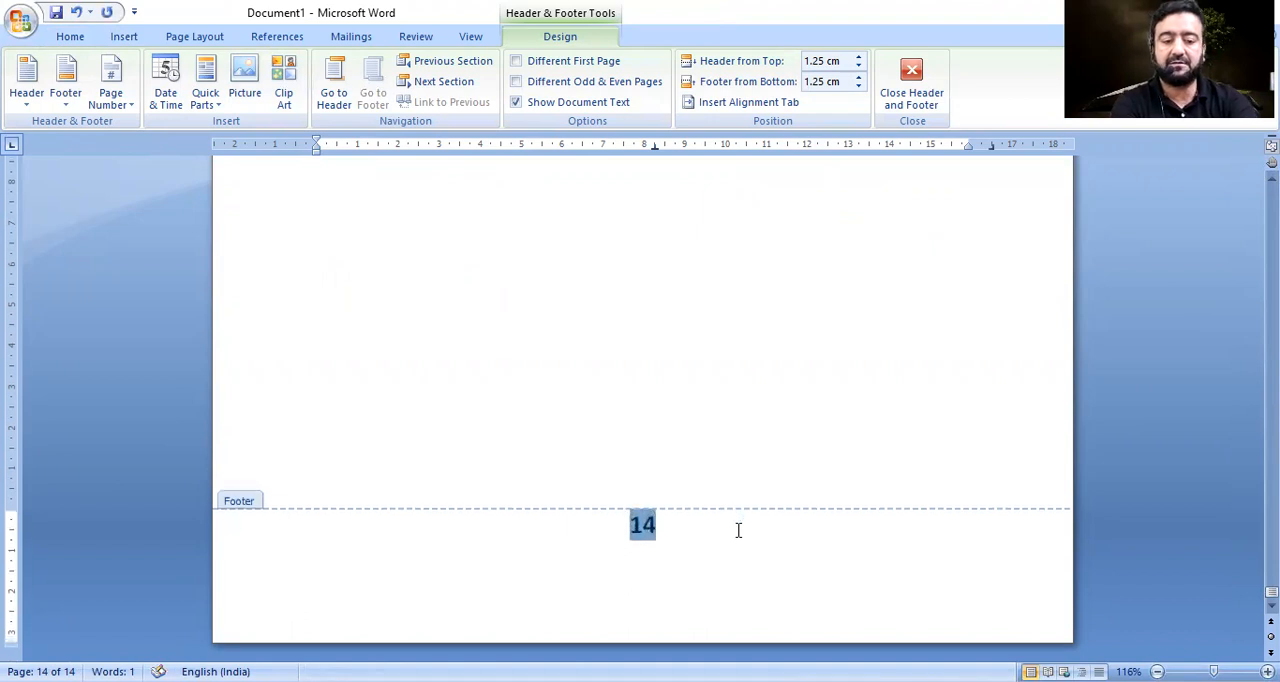
# Insert the label "Page No" directly before the page number in the last page's footer.
pyautogui.press('Home')
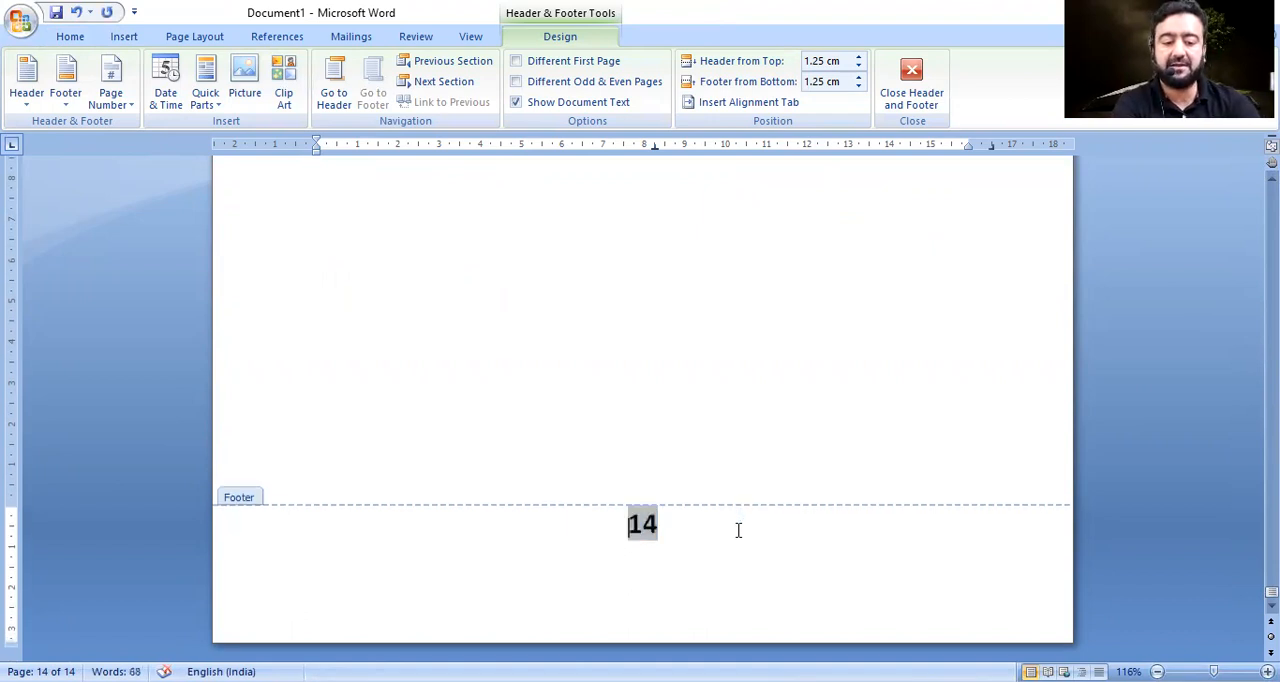
pyautogui.write('Page ')
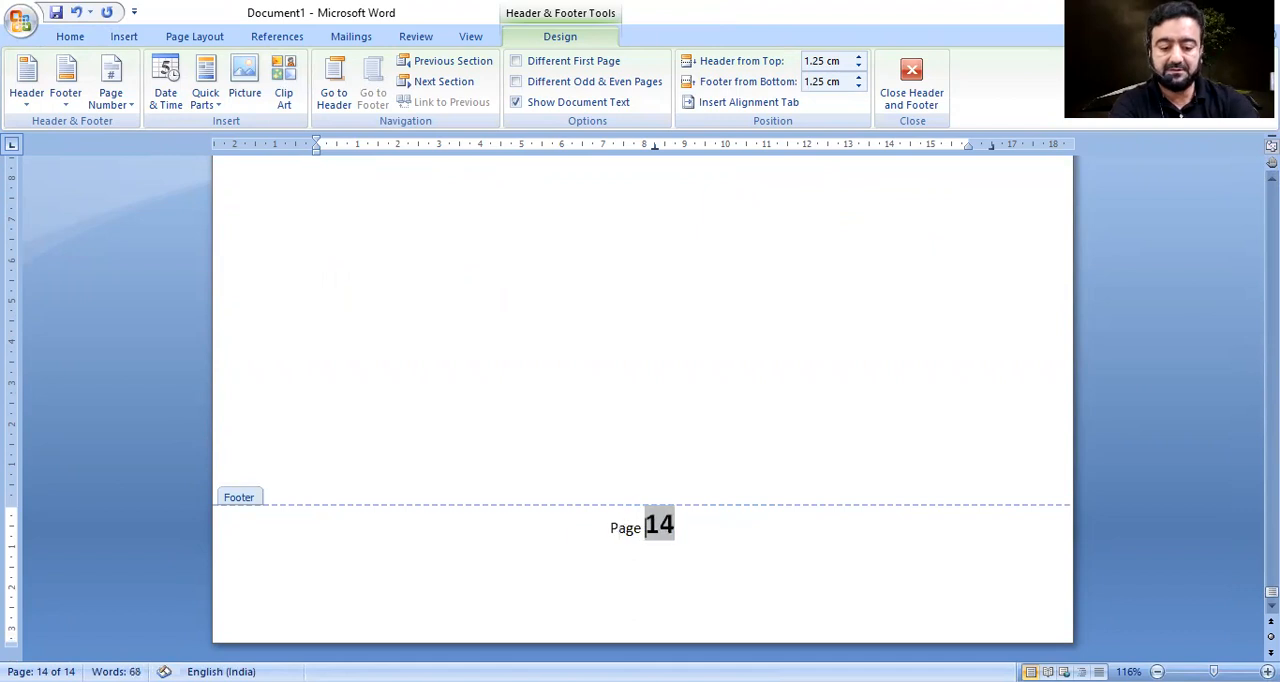
pyautogui.write('No')
# Make the "Page No" label bold and enlarge it to match the size of the page number.
pyautogui.hotkey('shift', 'Left')
pyautogui.hotkey('shift', 'Left')
pyautogui.hotkey('shift', 'Left')
pyautogui.hotkey('shift', 'Left')
pyautogui.hotkey('shift', 'Left')
pyautogui.hotkey('shift', 'Left')
pyautogui.hotkey('shift', 'Left')
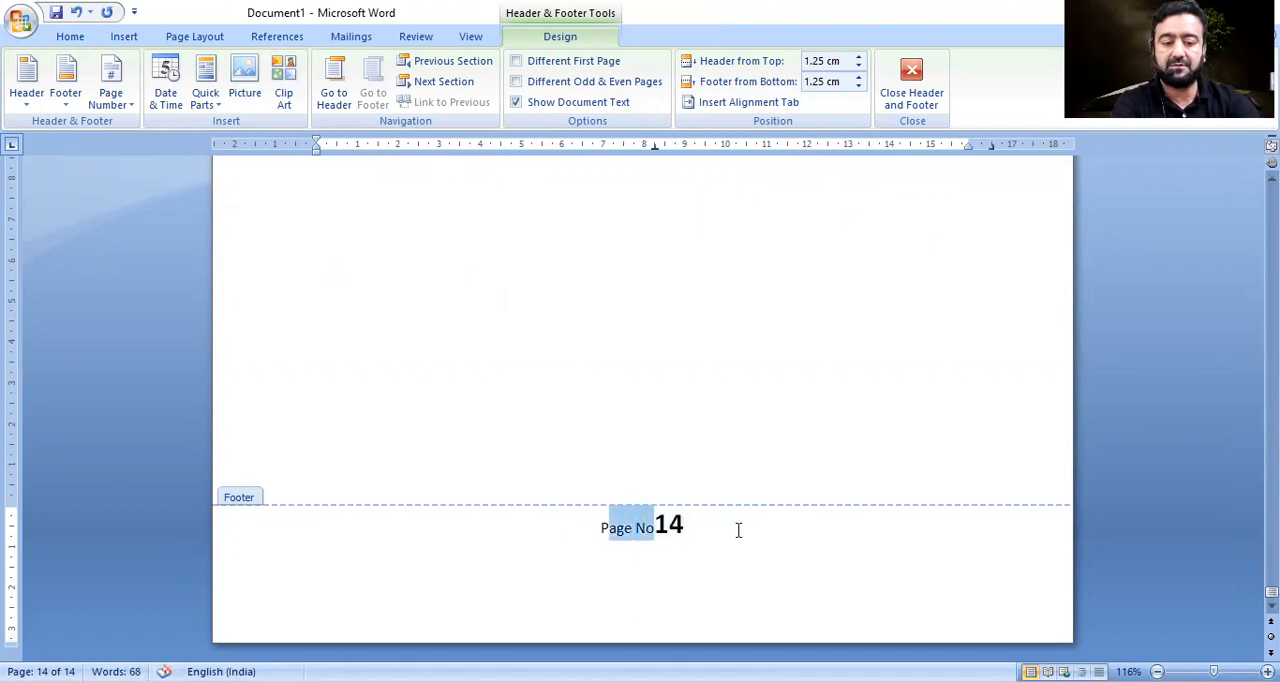
pyautogui.hotkey('ctrl', ']')
pyautogui.hotkey('ctrl', ']')
pyautogui.hotkey('ctrl', ']')
pyautogui.hotkey('ctrl', ']')
pyautogui.hotkey('ctrl', ']')
pyautogui.hotkey('ctrl', ']')
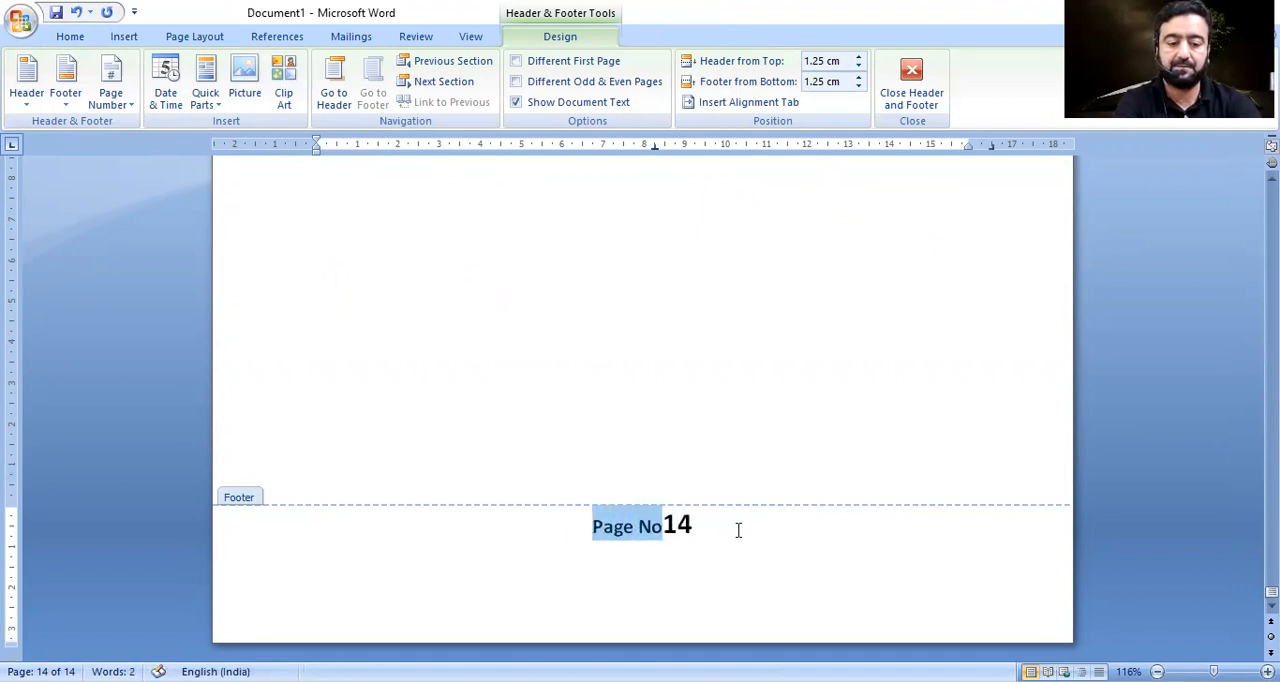
# Add a colon and a space between "Page No" and the number, and close the header and footer area.
pyautogui.press('Right')
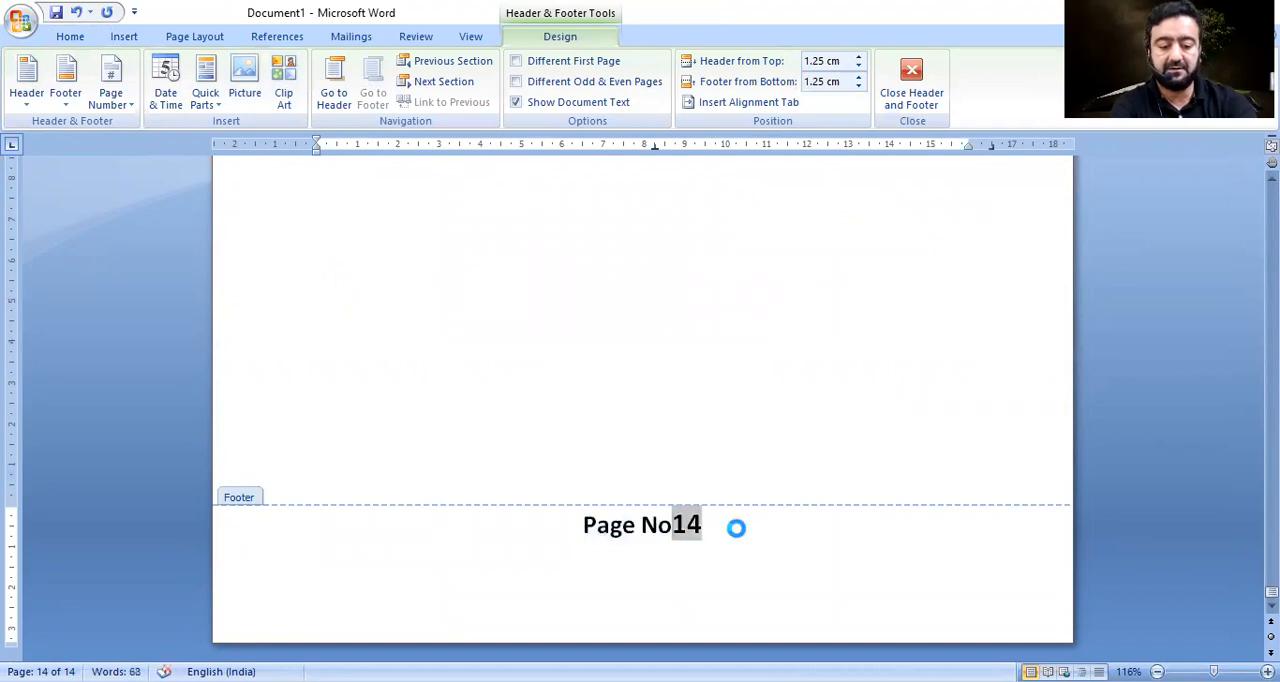
pyautogui.write(':')
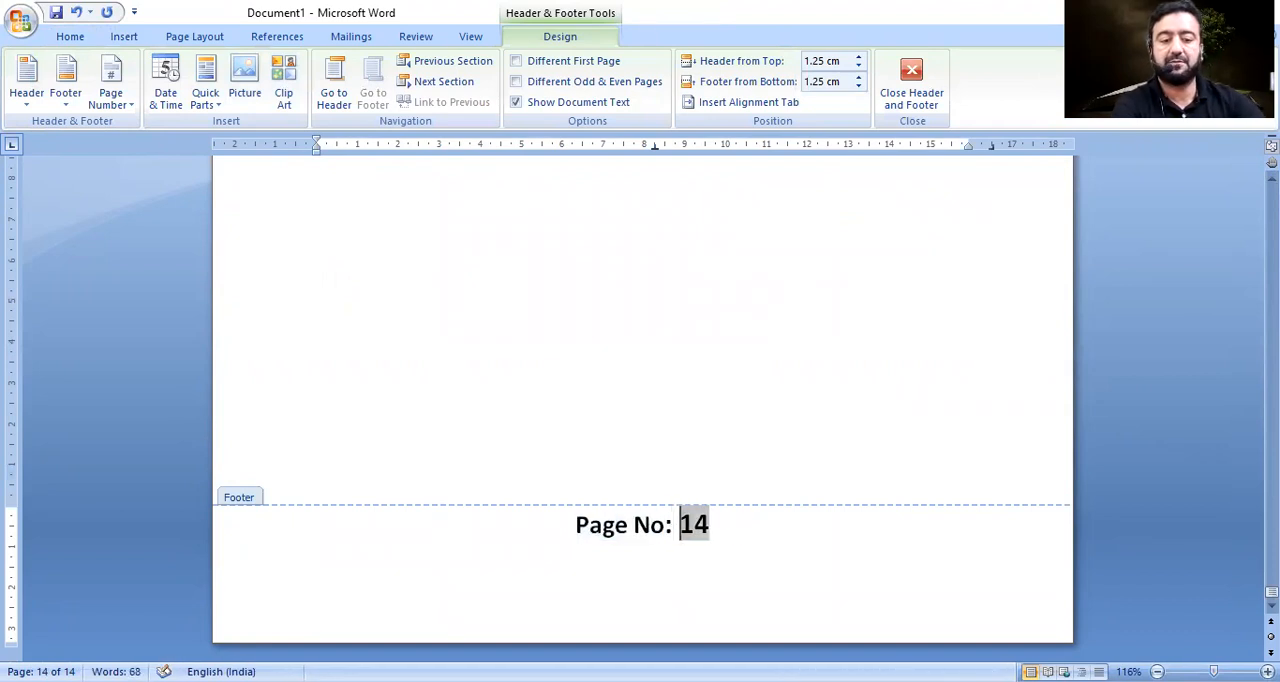
pyautogui.click(911, 82)
# Examine the footers across the document's pages to check the "Page No:" label and numbering.
pyautogui.scroll(5, 1008, 198)
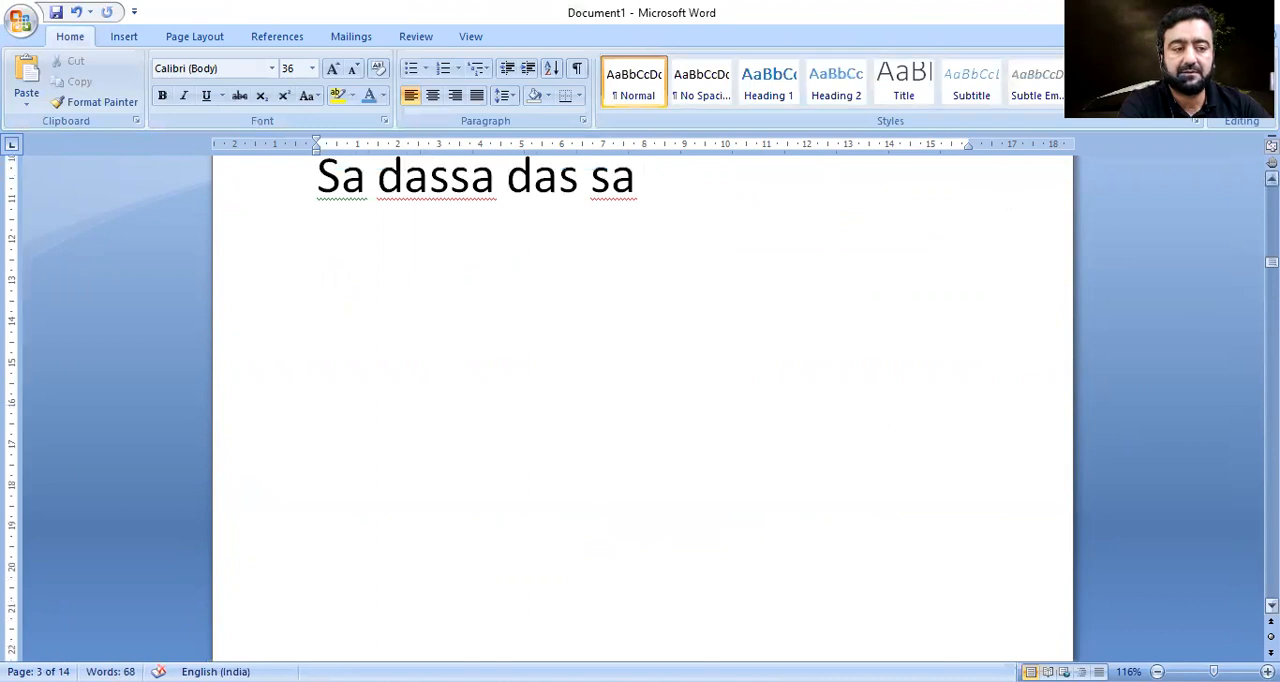
pyautogui.scroll(5, 642, 400)
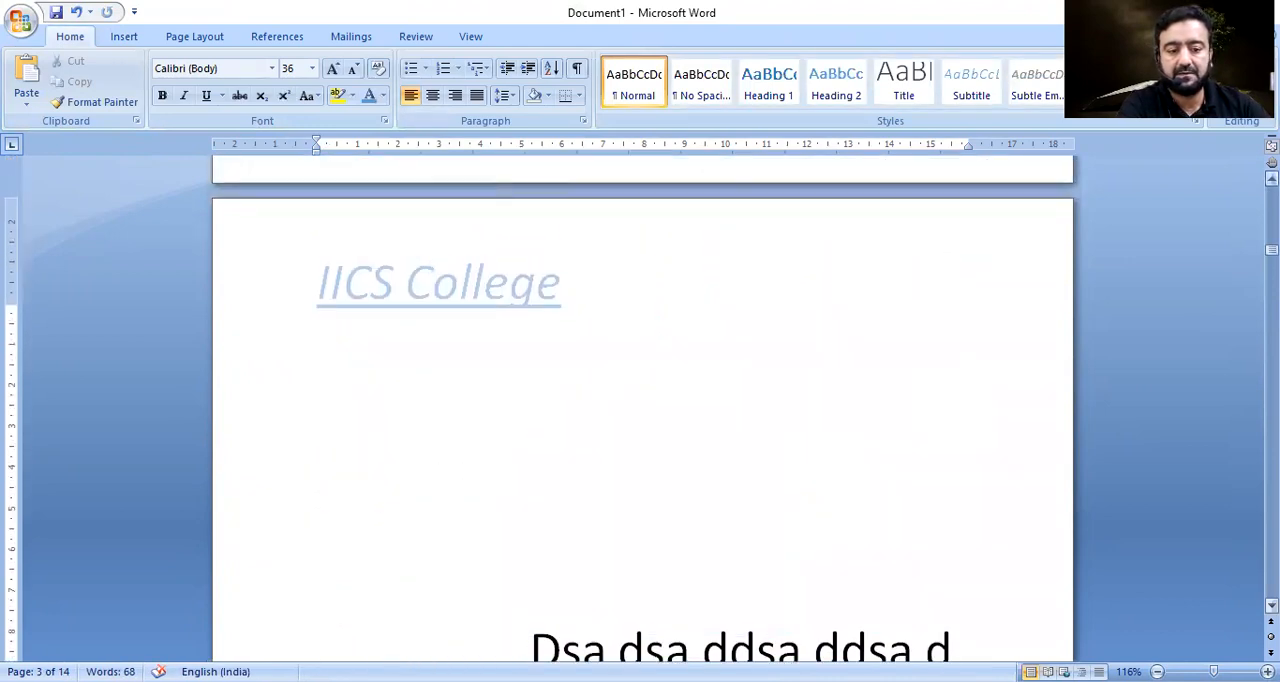
pyautogui.scroll(5, 743, 409)
pyautogui.scroll(-15, 743, 409)
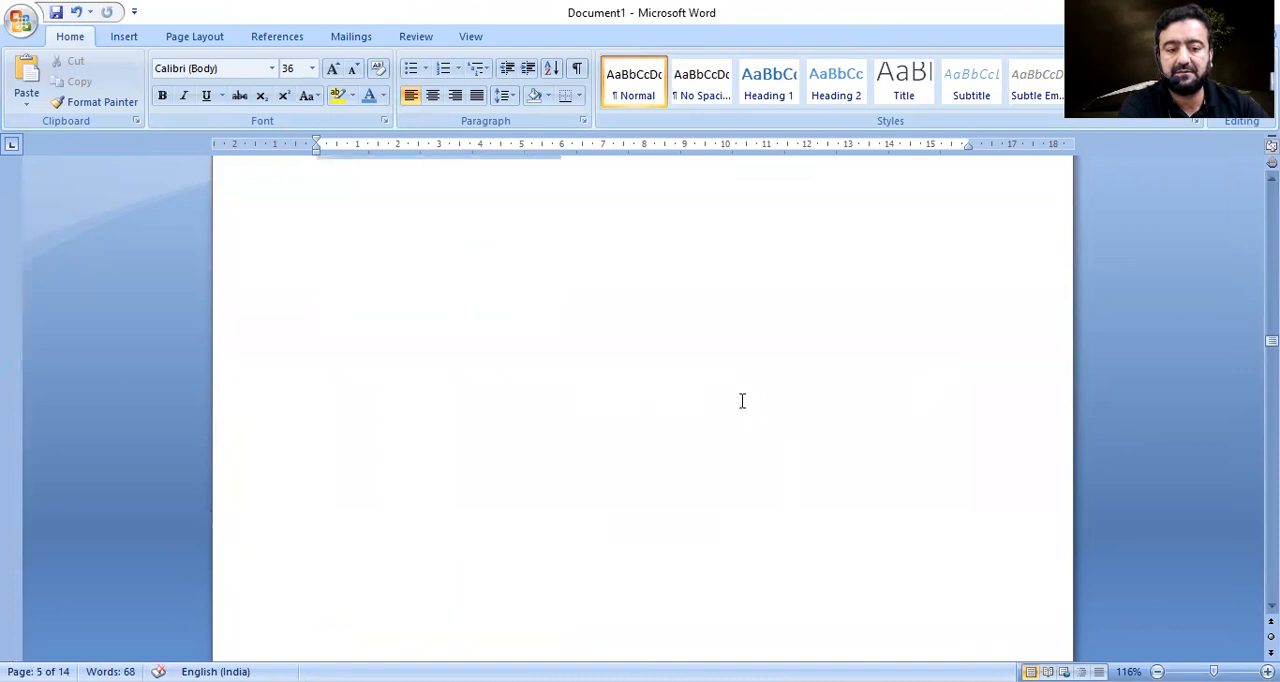
pyautogui.scroll(-15, 742, 401)
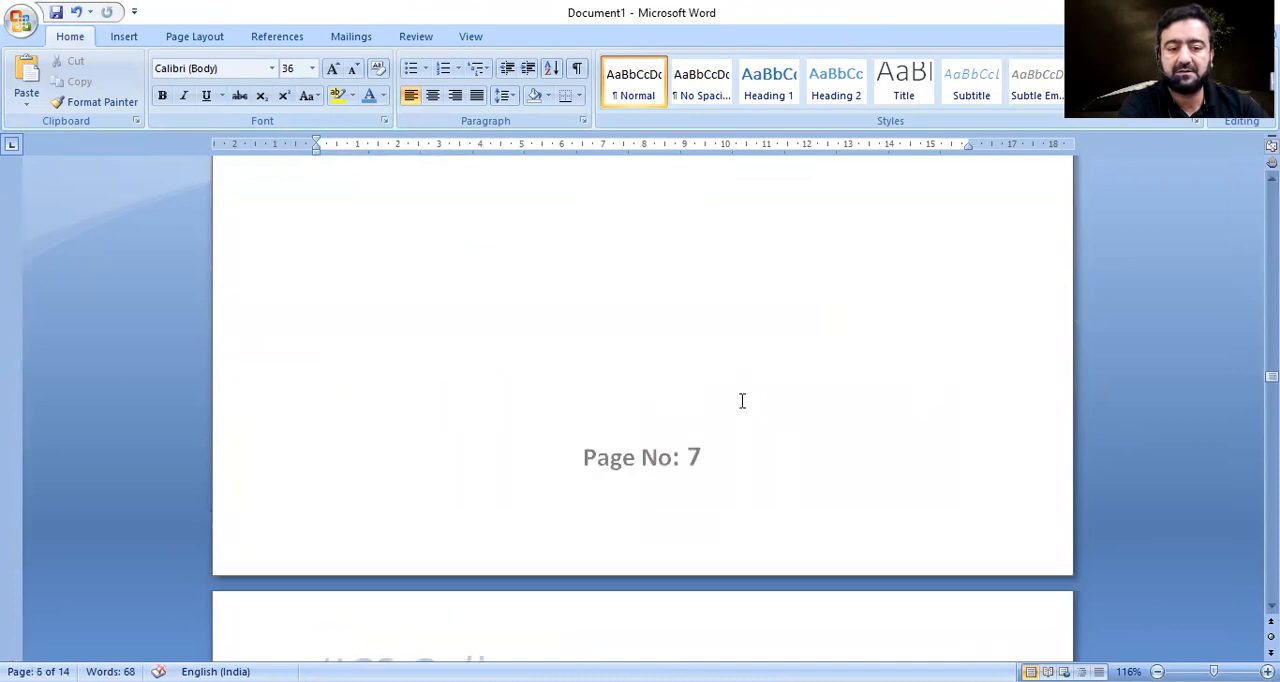
pyautogui.scroll(-10, 742, 401)
pyautogui.scroll(-20, 742, 401)
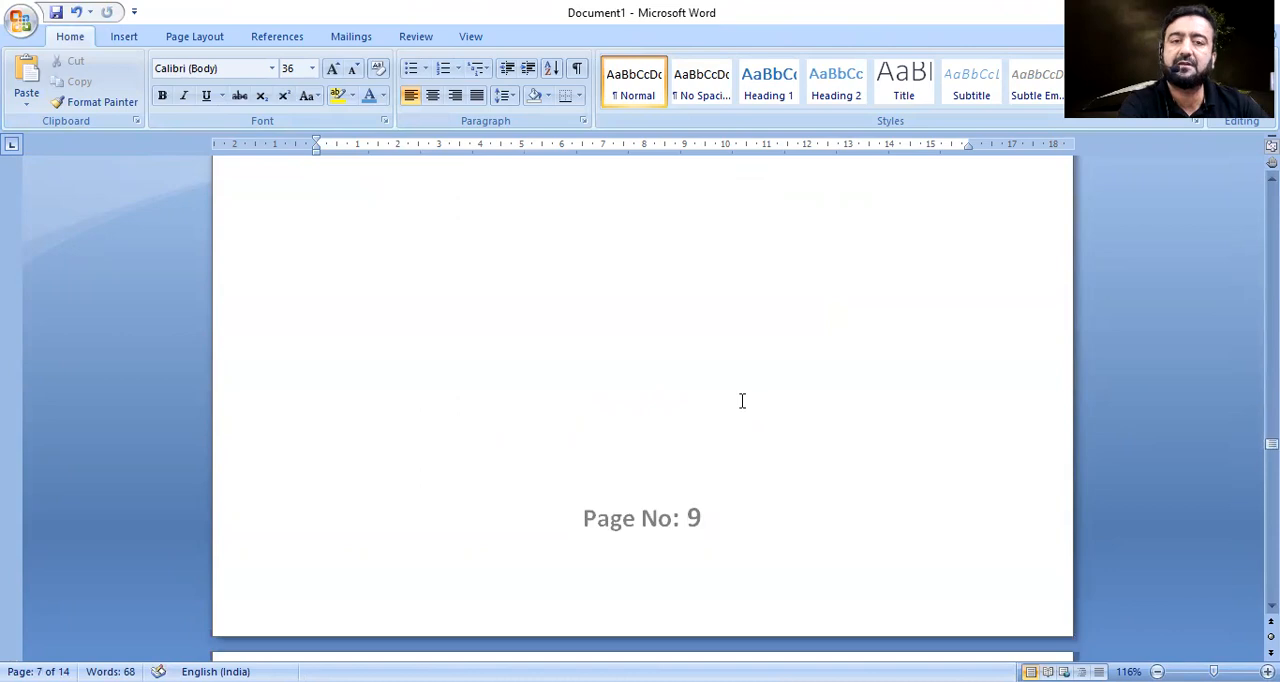
pyautogui.scroll(-20, 743, 402)
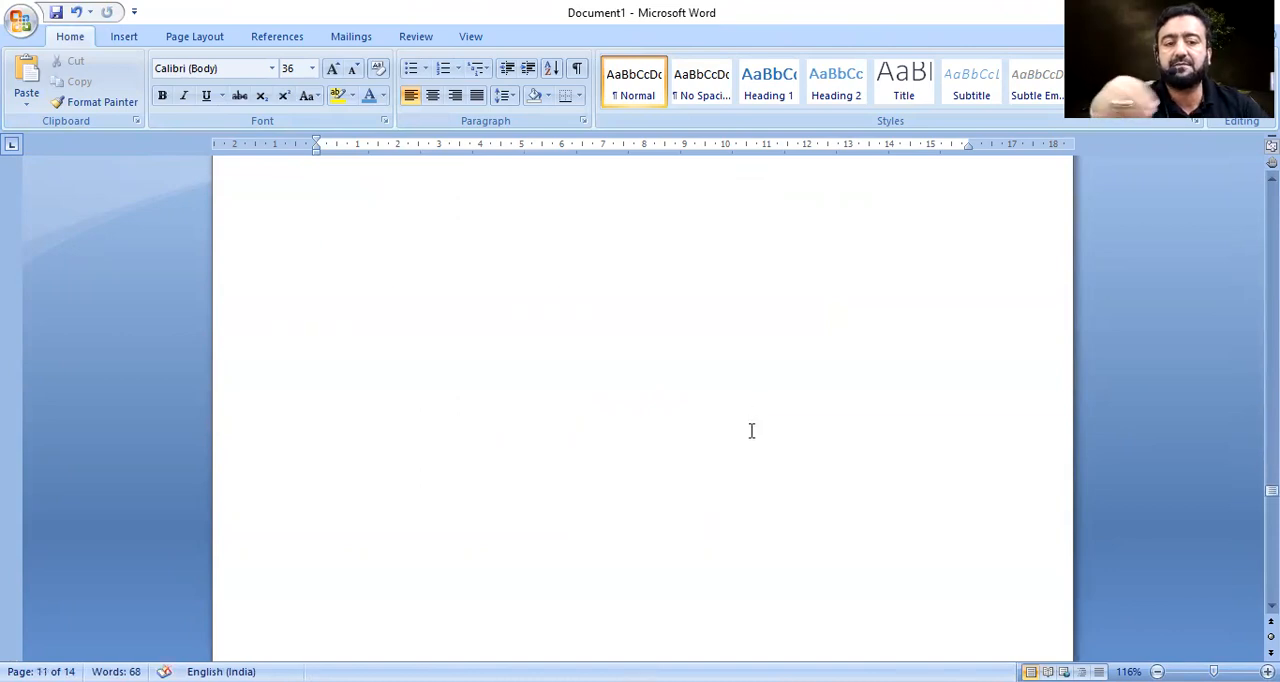
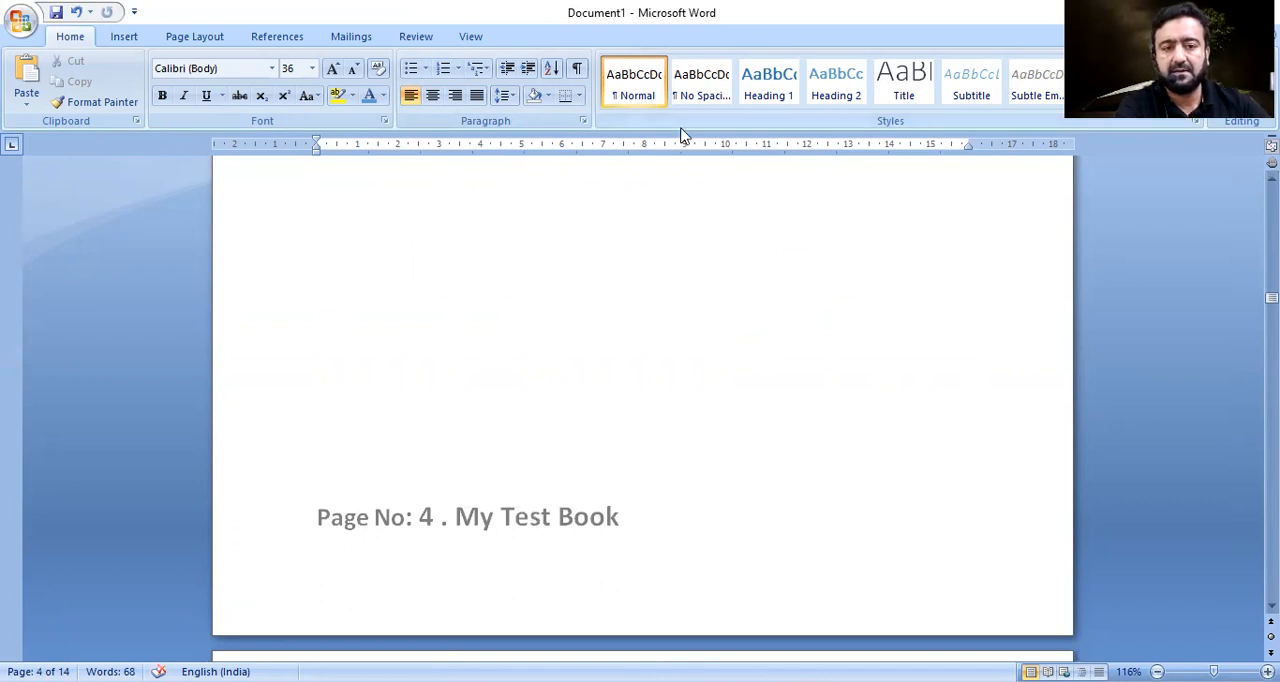
# Change the page number format to lowercase letters (a, b, c, ...).
pyautogui.click(120, 40)
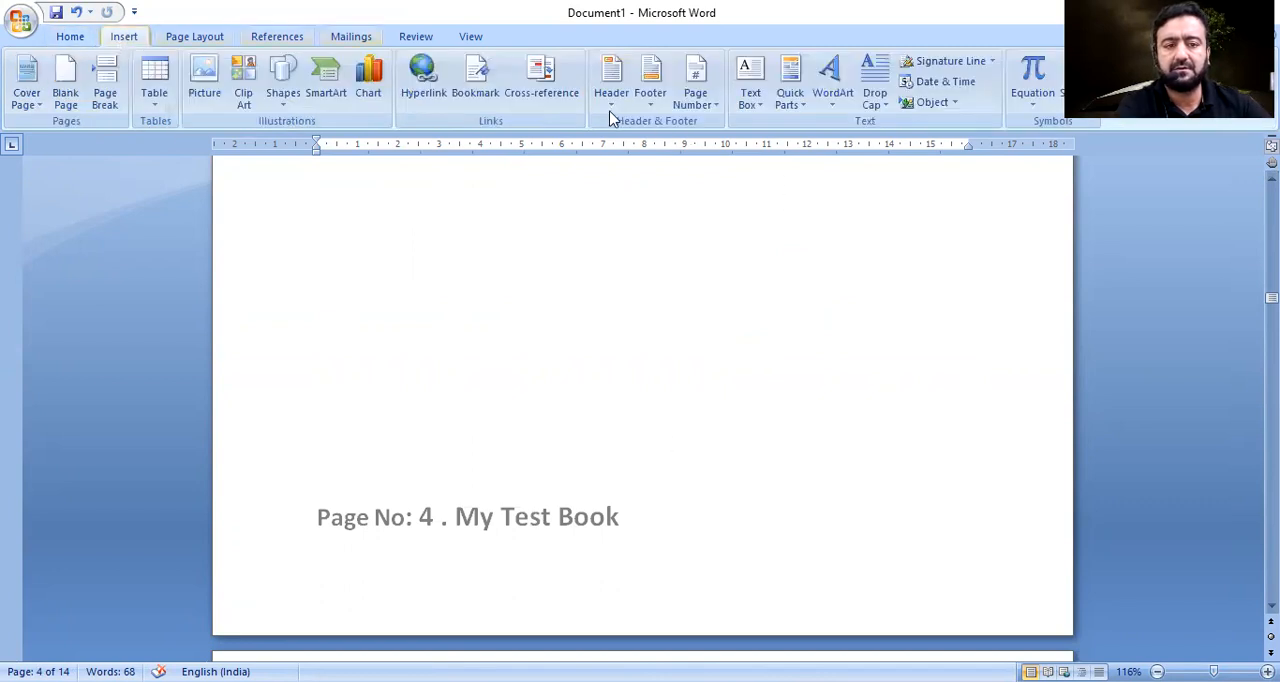
pyautogui.click(716, 110)
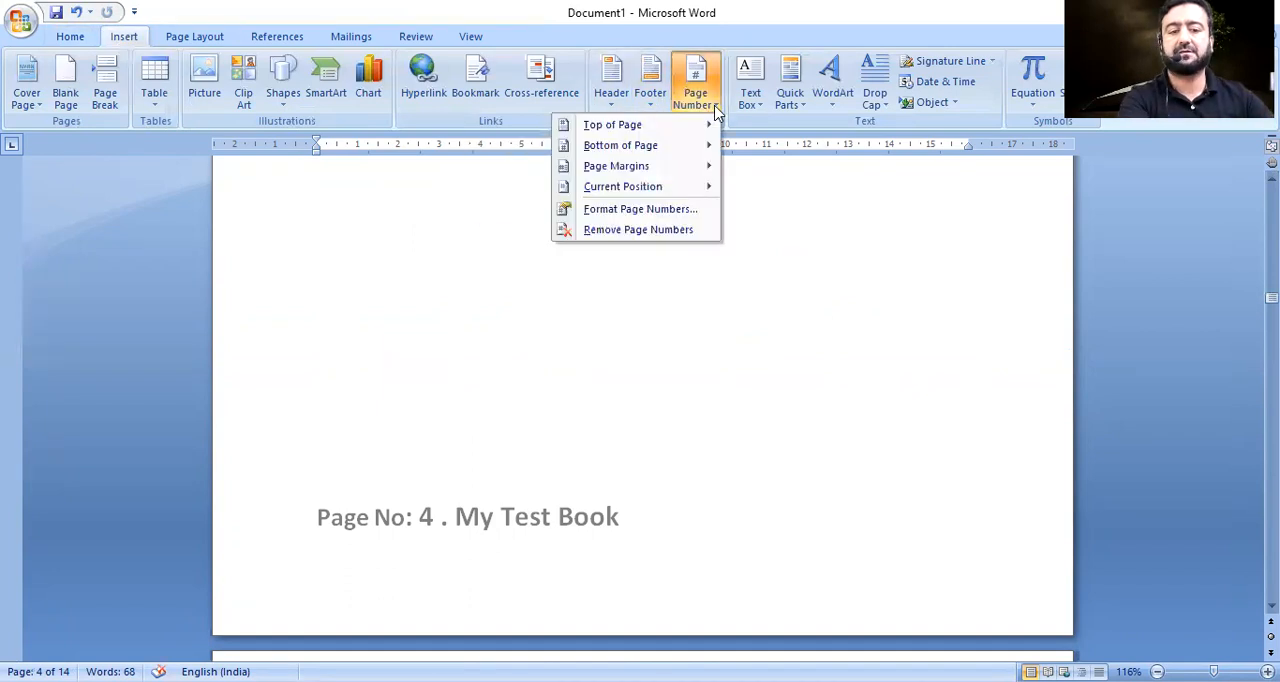
pyautogui.click(643, 212)
pyautogui.click(670, 245)
pyautogui.click(664, 283)
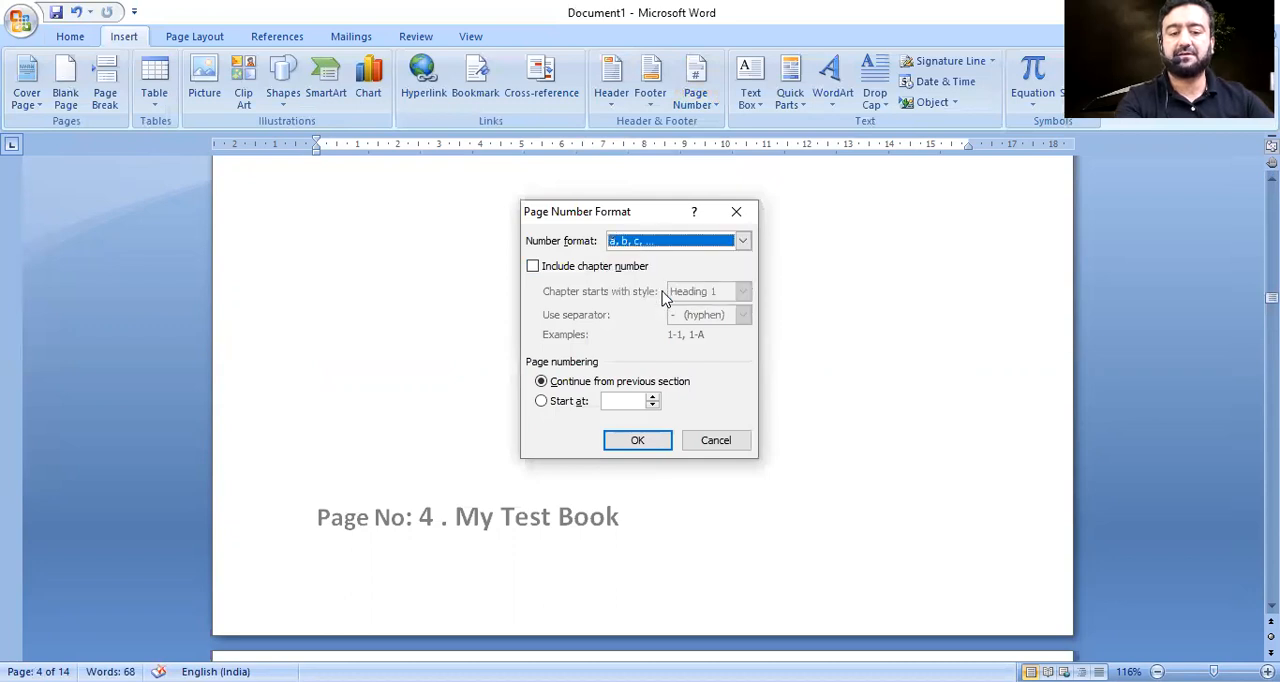
pyautogui.click(648, 446)
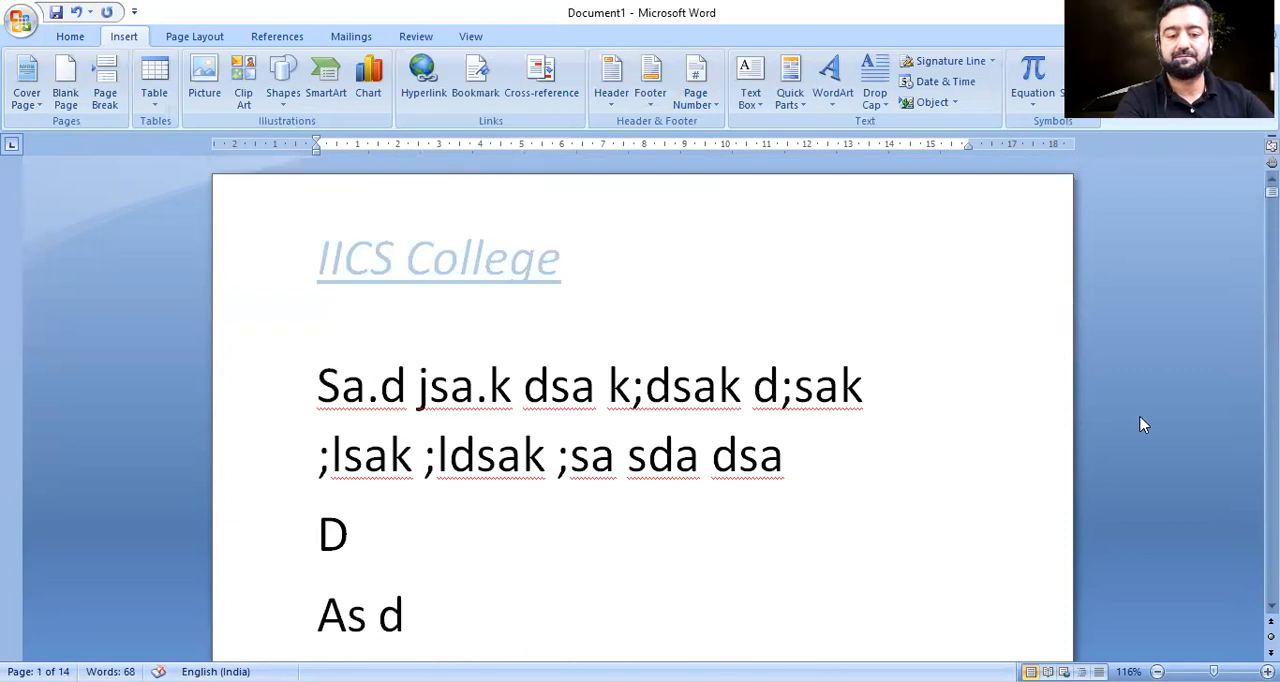
# Extend the document to 32 pages by inserting repeated page breaks.
pyautogui.scroll(-2, 1143, 422)
pyautogui.scroll(-6, 643, 408)
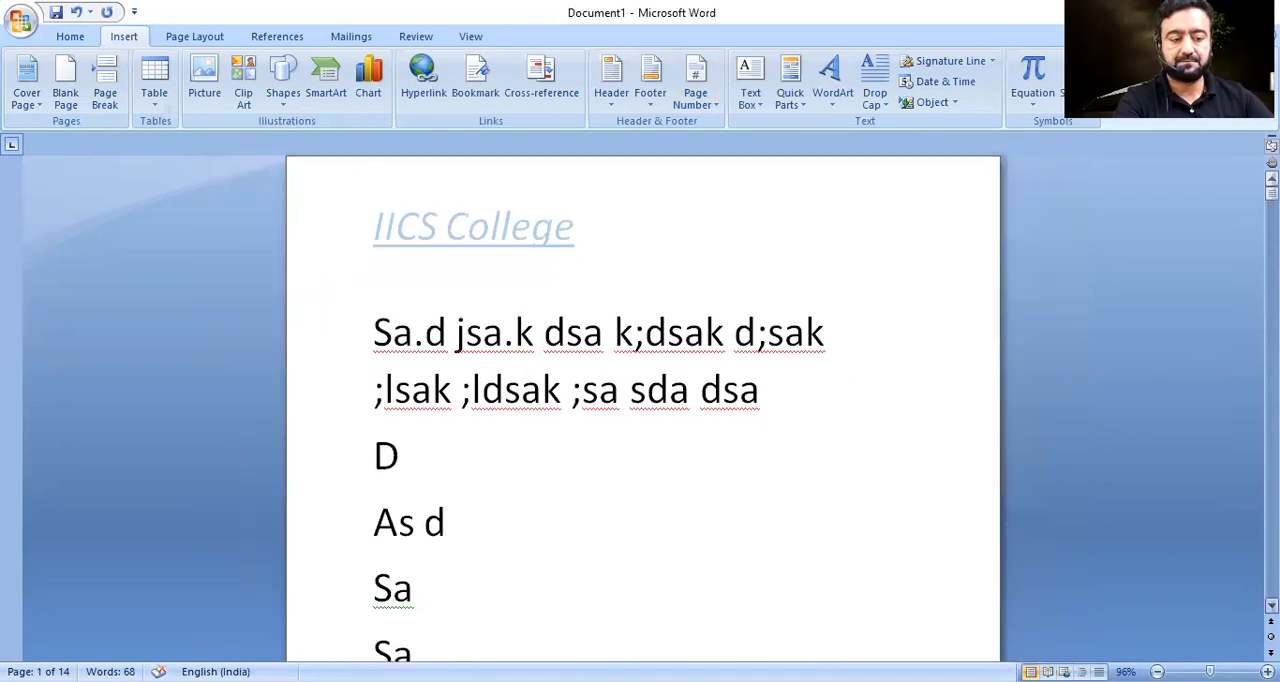
pyautogui.scroll(-6, 518, 397)
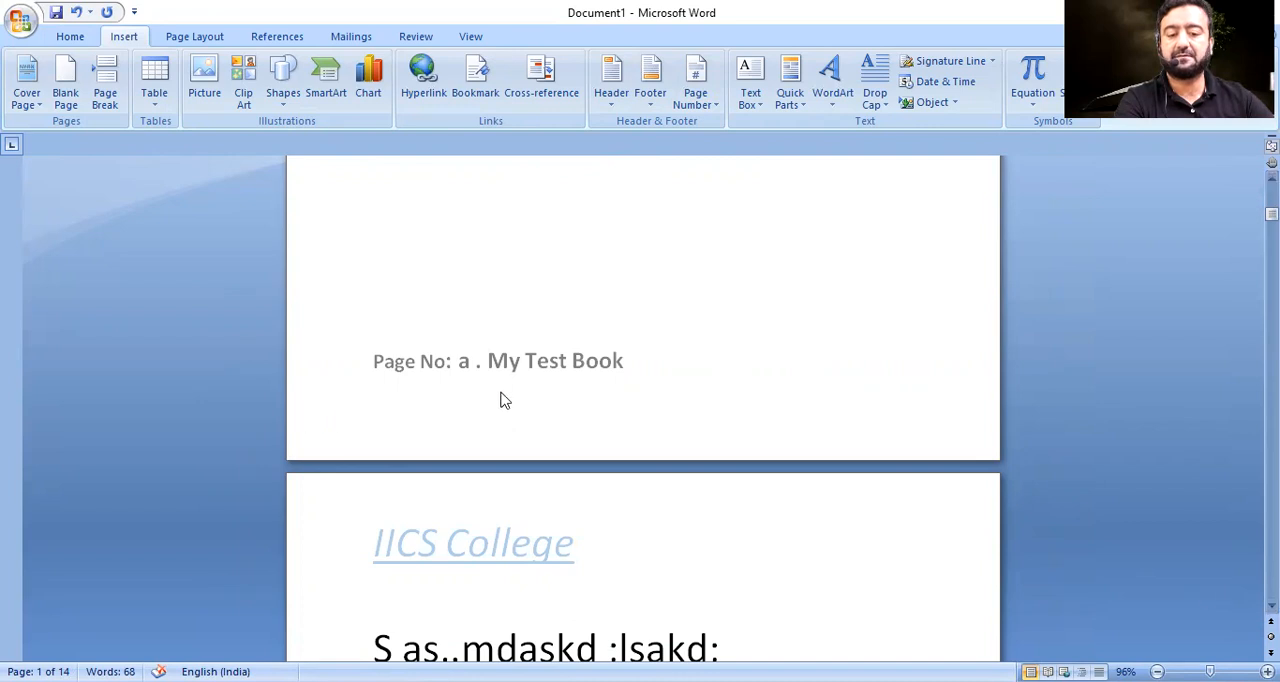
pyautogui.click(110, 88)
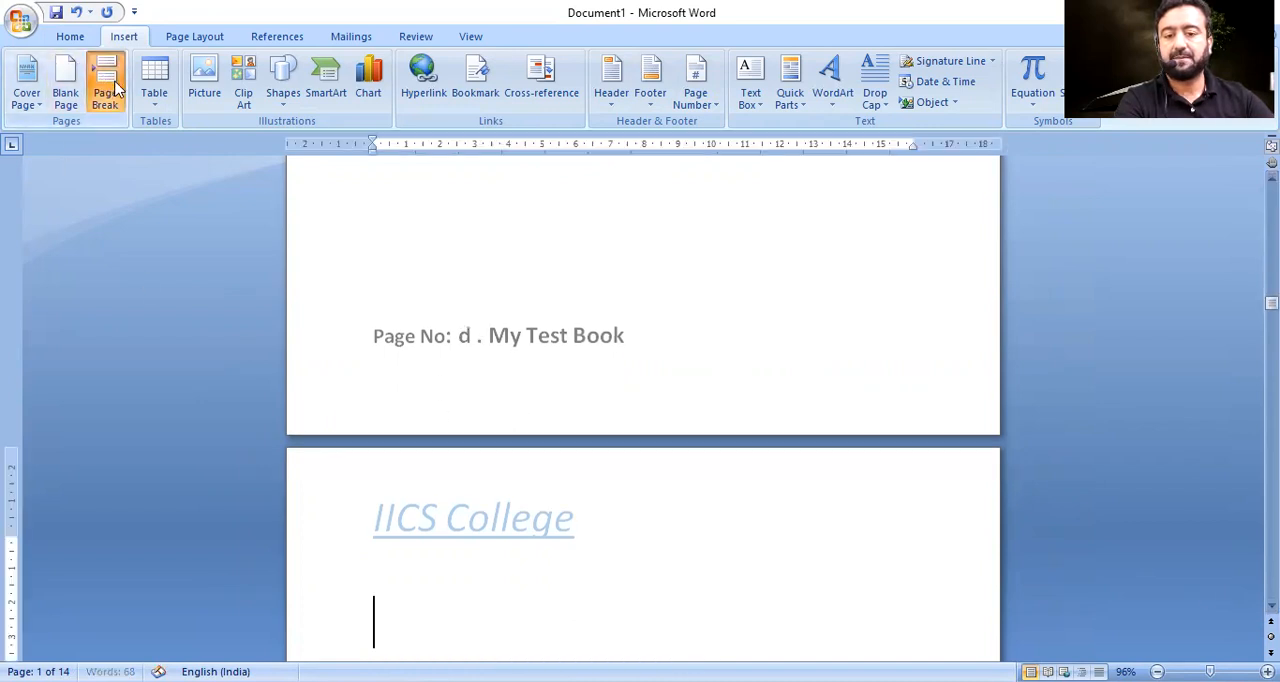
pyautogui.click(110, 88)
pyautogui.click(110, 88)
pyautogui.click(110, 88)
pyautogui.click(110, 88)
pyautogui.click(110, 88)
pyautogui.click(110, 88)
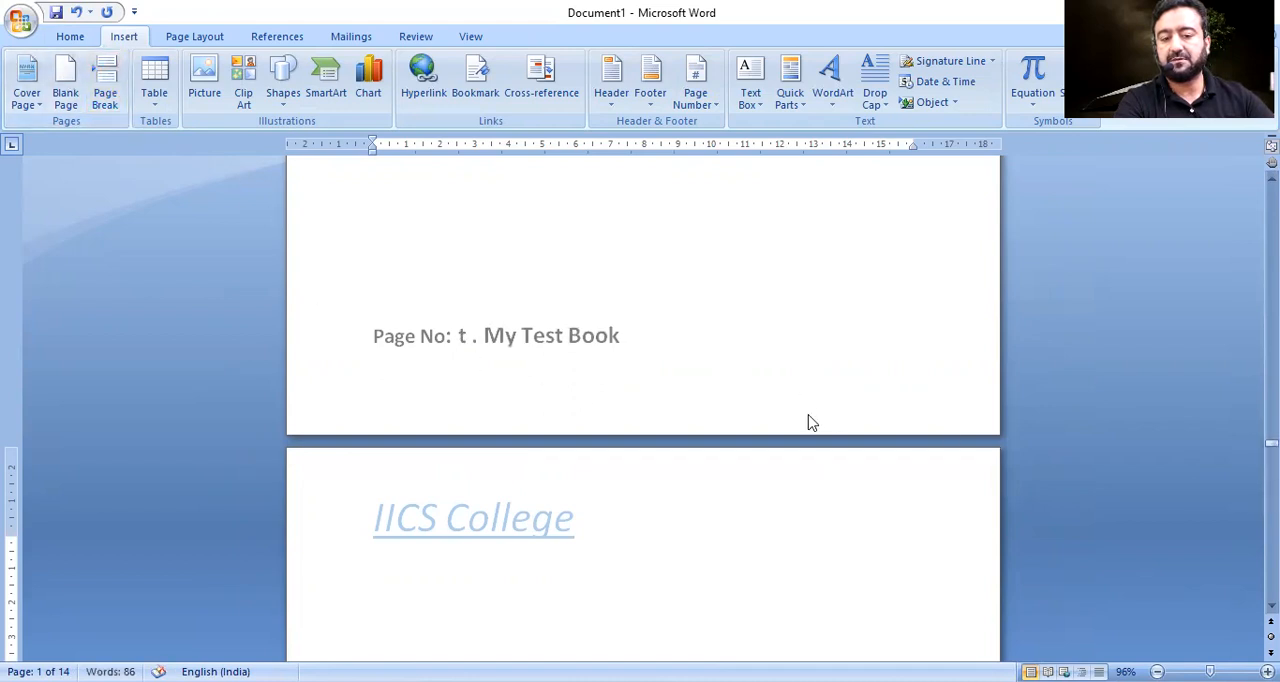
# Examine the lettered page numbers in the footers down to the last page and back to page 18.
pyautogui.scroll(-2, 642, 400)
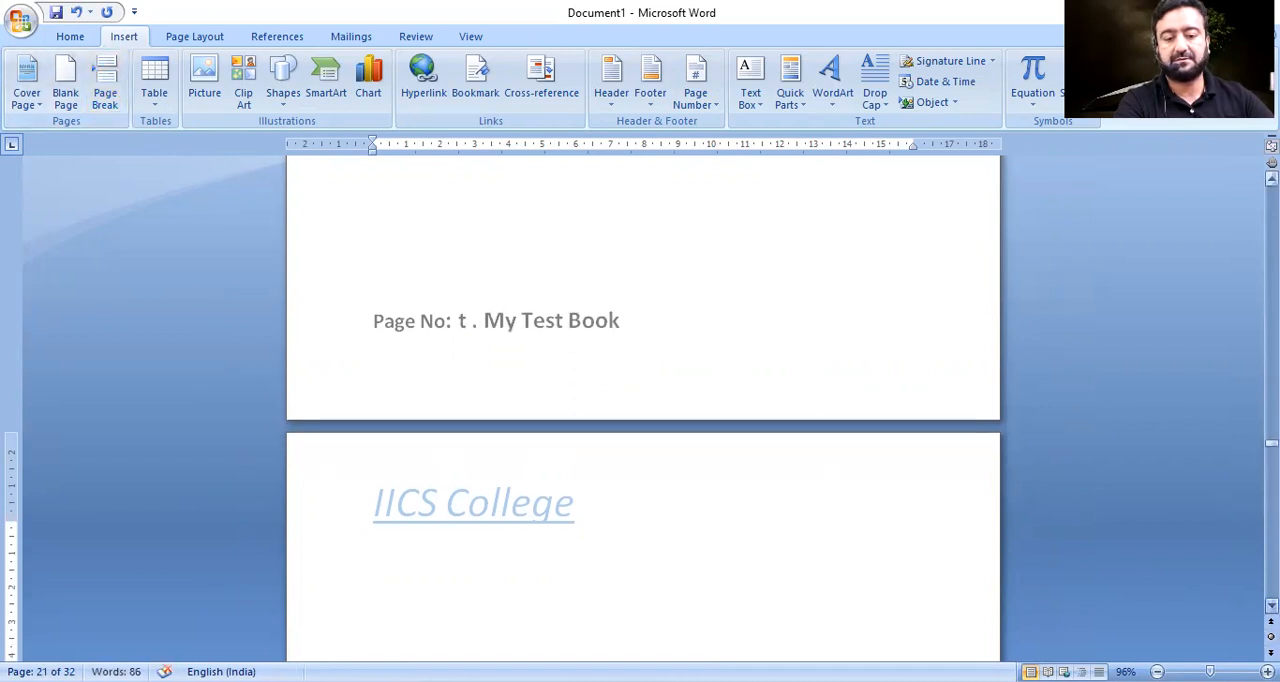
pyautogui.scroll(-4, 642, 400)
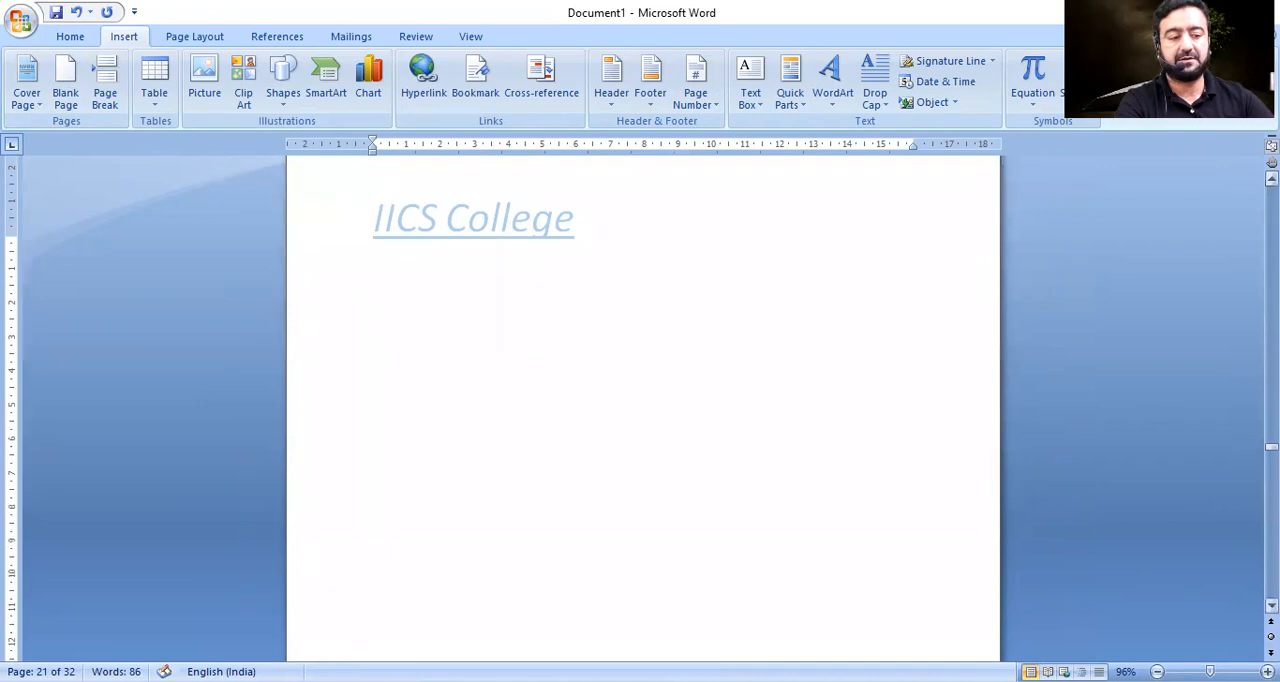
pyautogui.moveTo(1271, 447); pyautogui.dragTo(1271, 600)
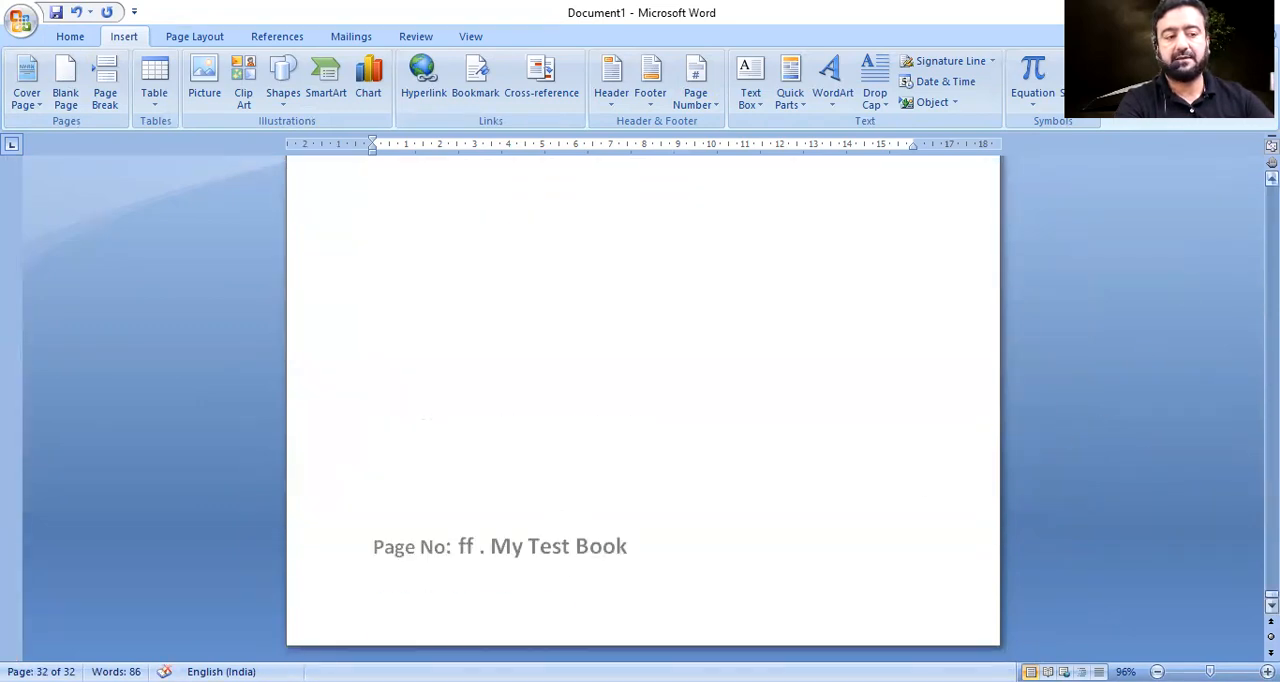
pyautogui.click(1271, 178)
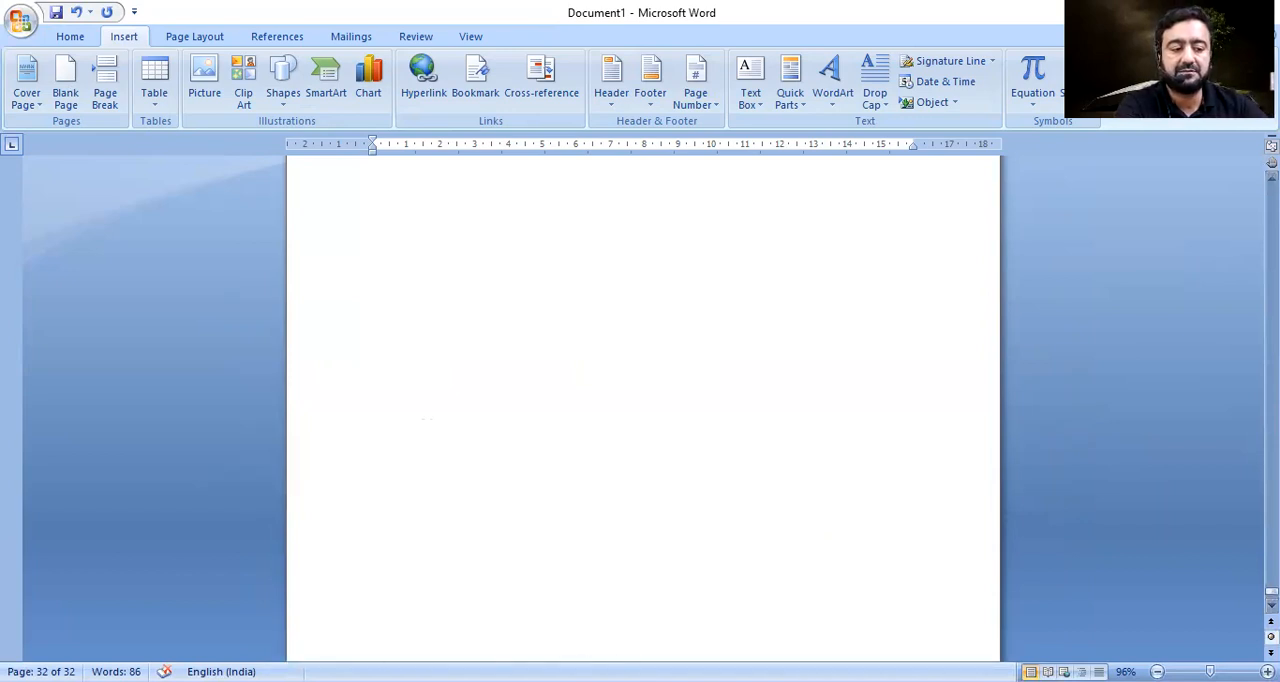
pyautogui.press('pageup')
pyautogui.press('pageup')
pyautogui.press('pageup')
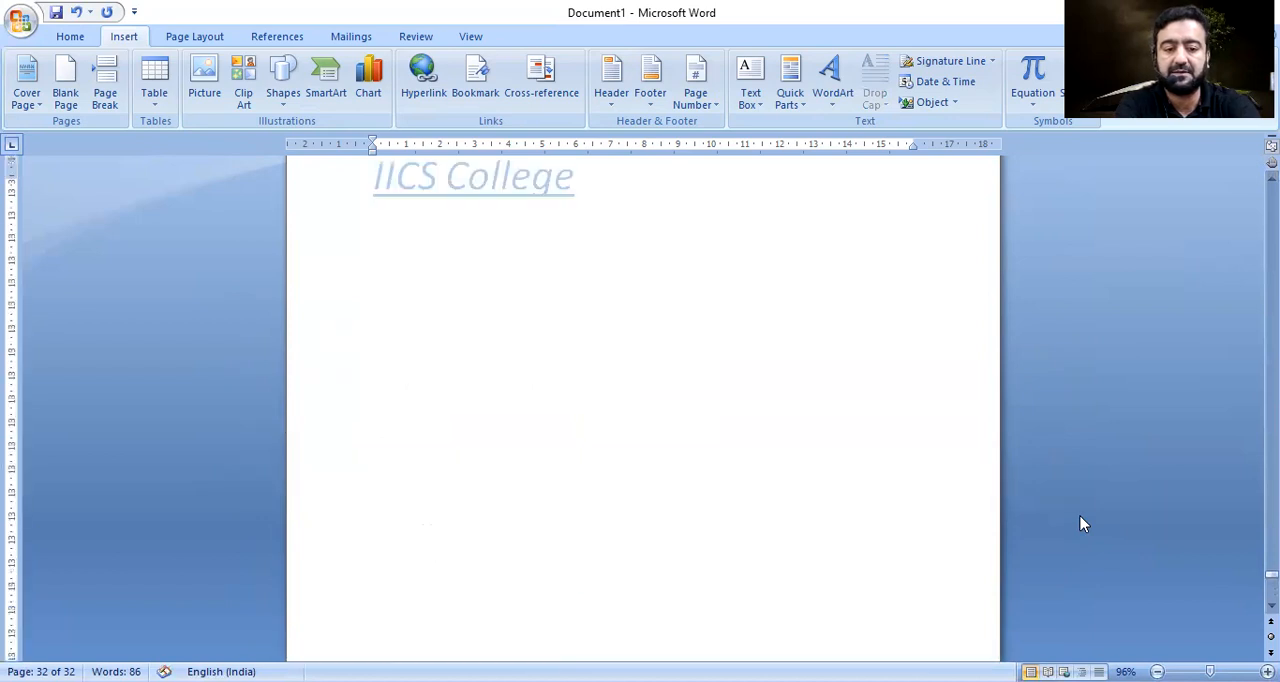
pyautogui.press('pageup')
pyautogui.press('pageup')
pyautogui.press('pageup')
pyautogui.press('pageup')
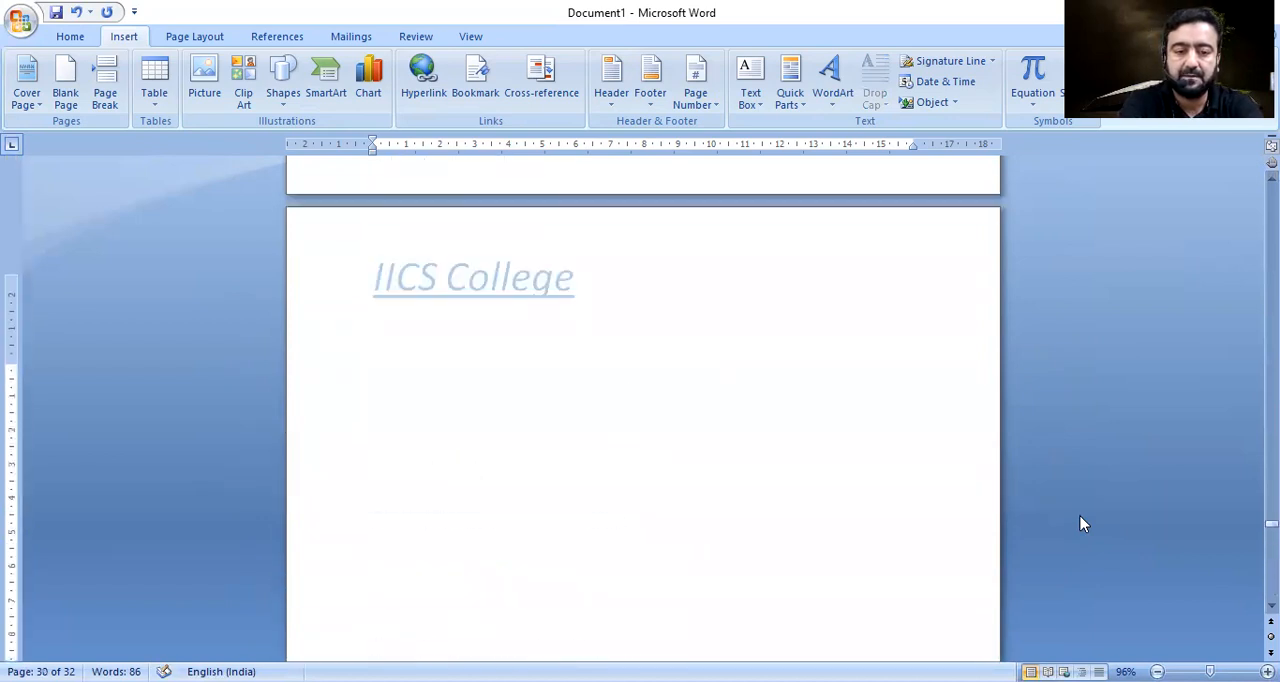
pyautogui.press('pageup')
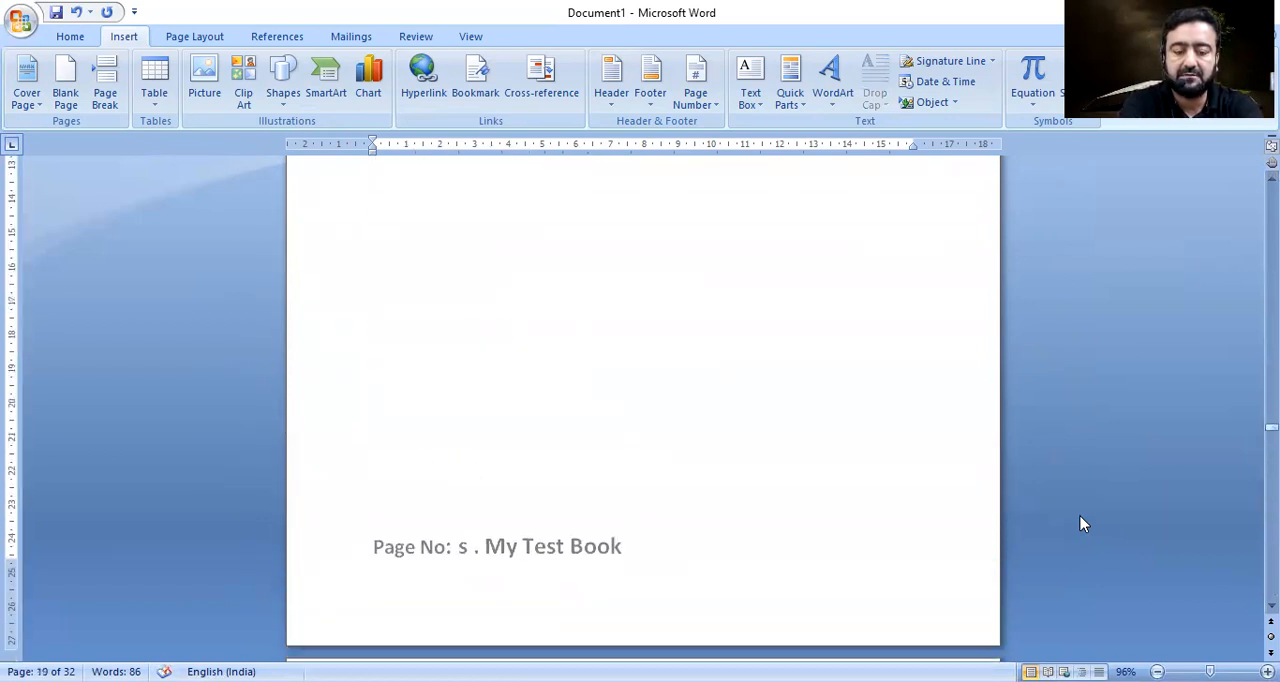
pyautogui.press('pageup')
pyautogui.press('pageup')
pyautogui.press('pageup')
pyautogui.press('pageup')
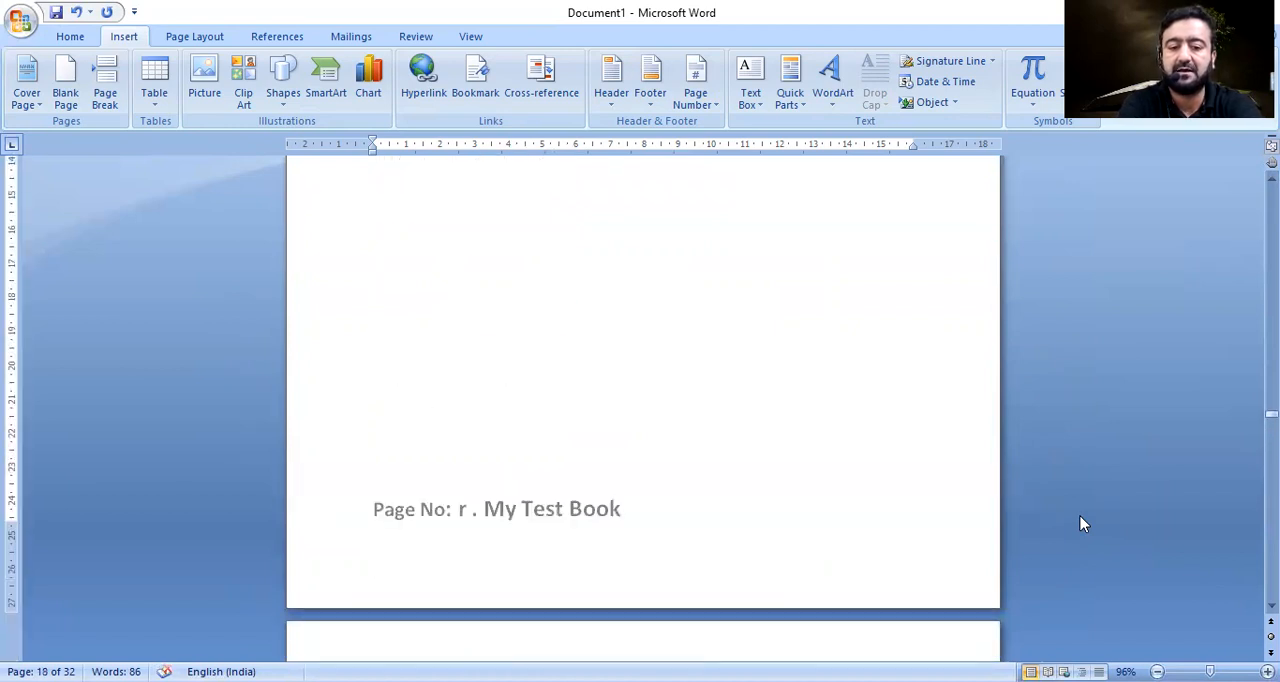
# Examine page by page how the footer lettering continues from page 19 to the end of the document.
pyautogui.press('pagedown')
pyautogui.press('pagedown')
pyautogui.press('pagedown')
pyautogui.press('pageup')
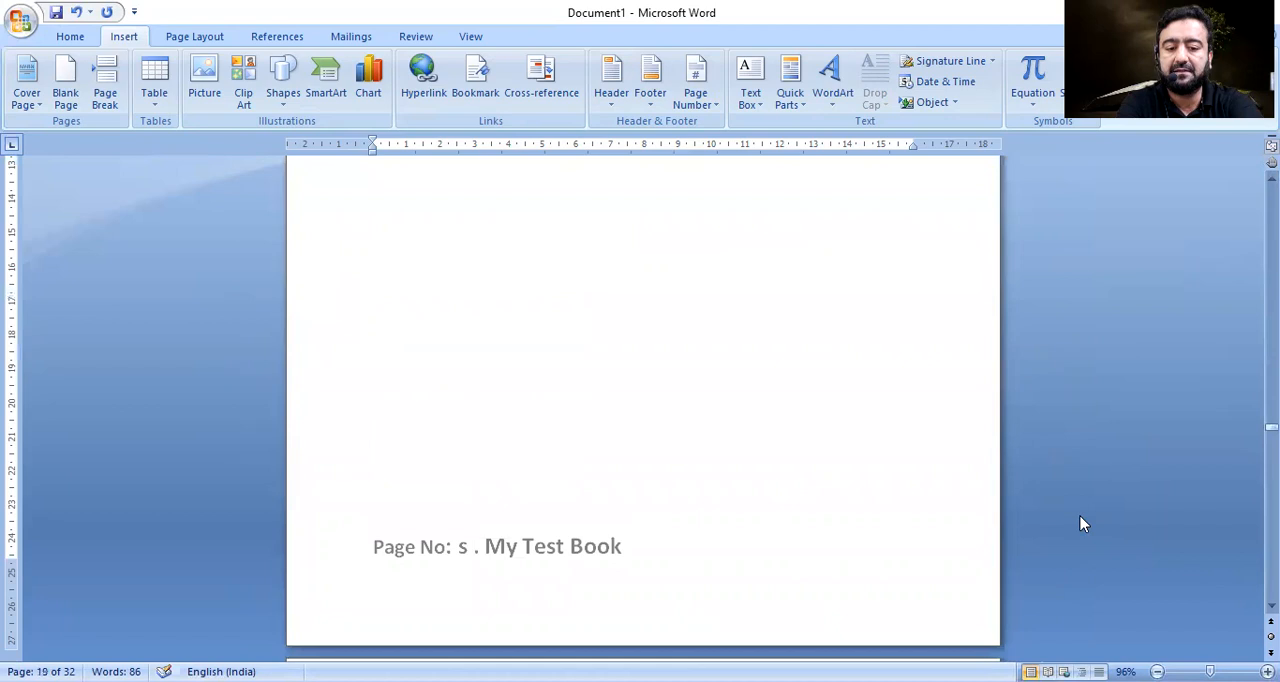
pyautogui.press('pagedown')
pyautogui.press('pagedown')
pyautogui.press('pagedown')
pyautogui.press('pagedown')
pyautogui.press('pagedown')
pyautogui.press('pagedown')
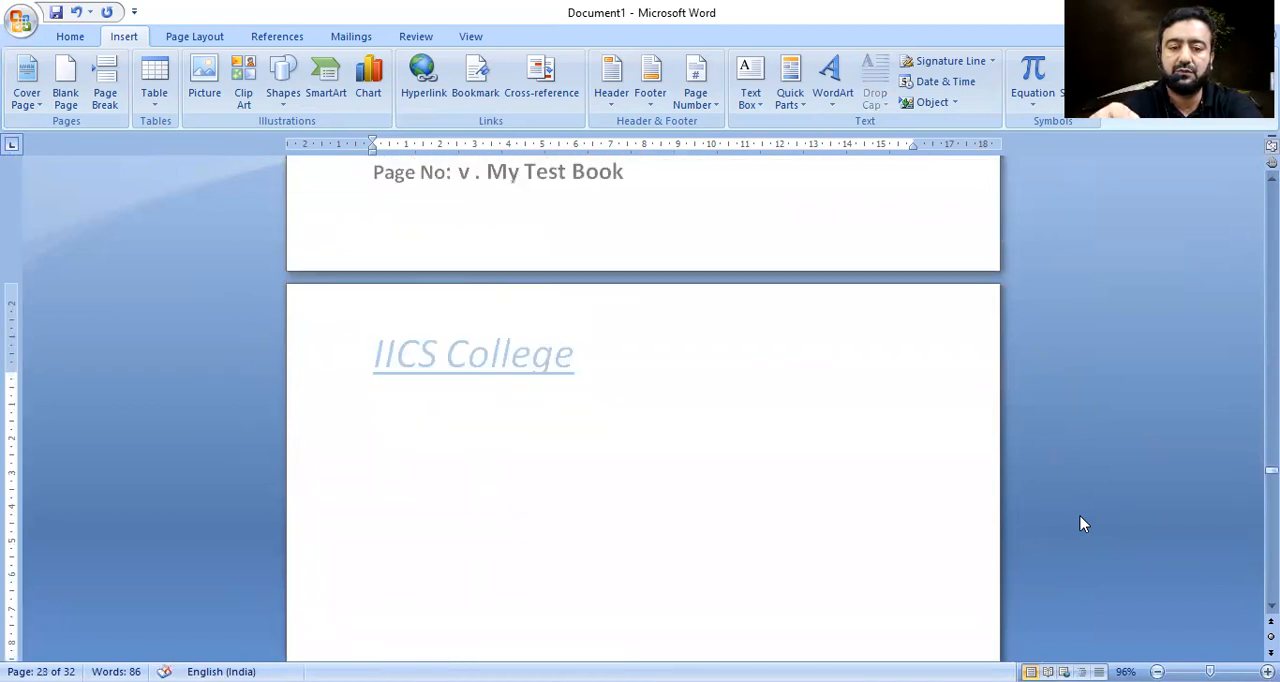
pyautogui.press('pagedown')
pyautogui.press('pagedown')
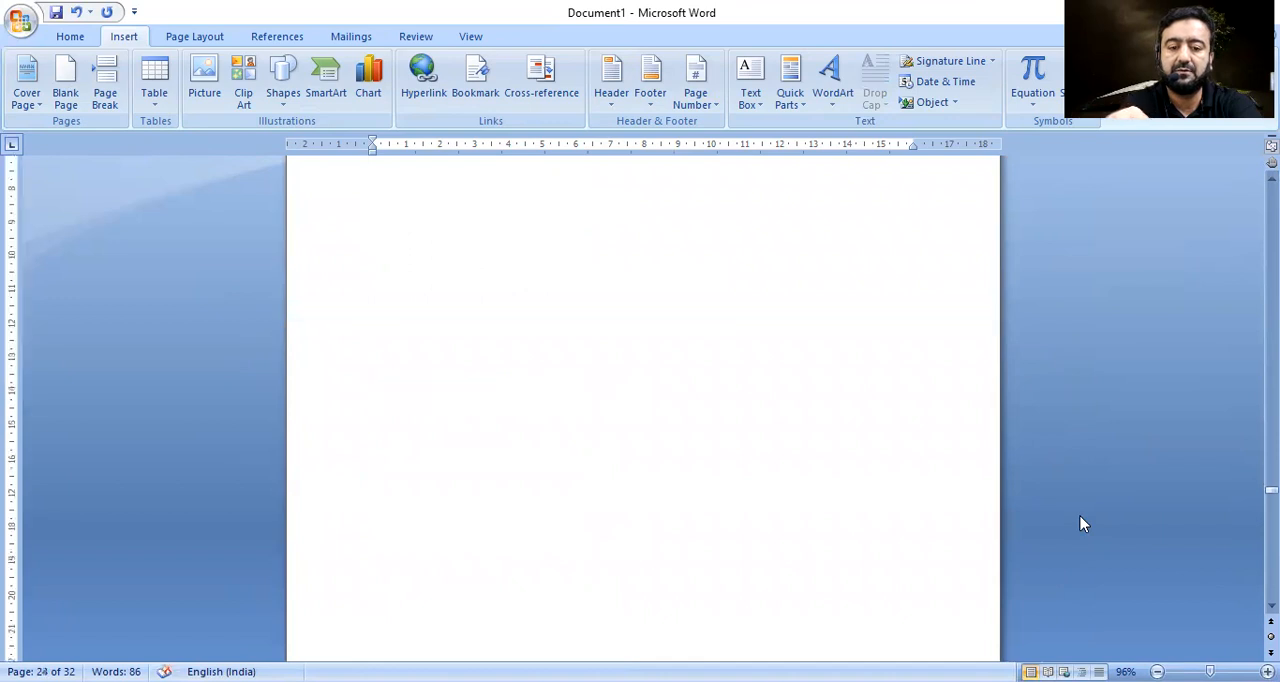
pyautogui.press('pagedown')
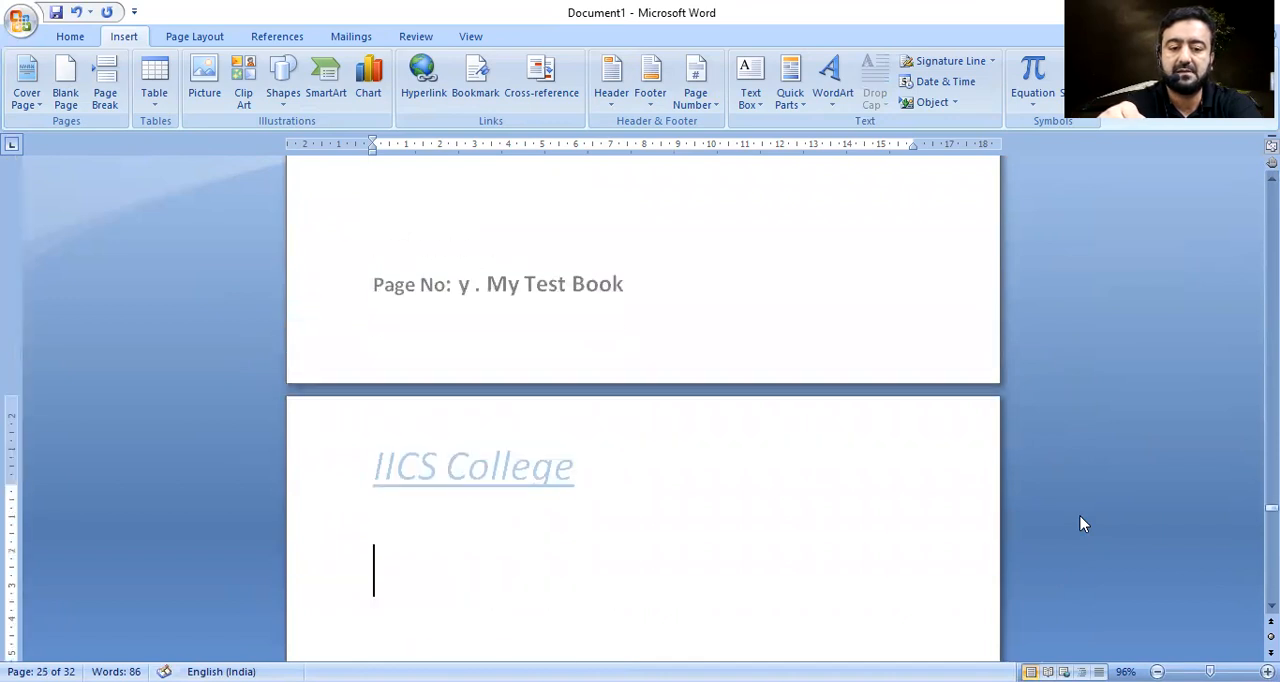
pyautogui.press('pagedown')
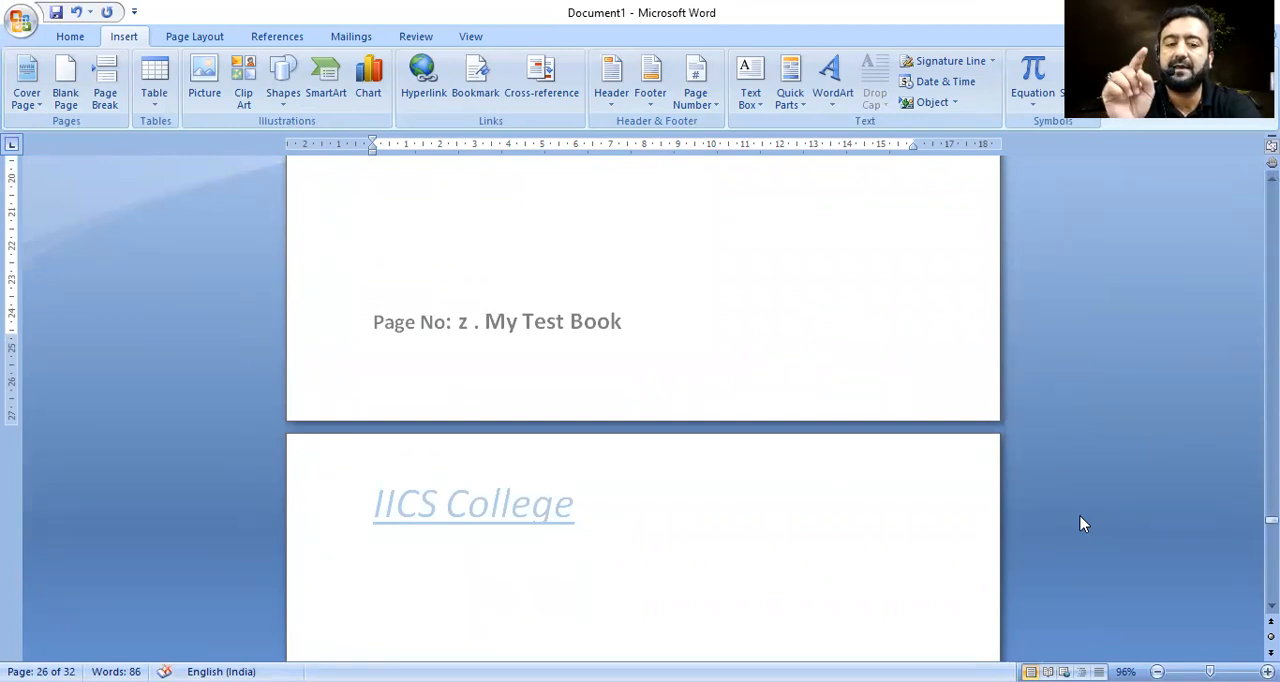
pyautogui.press('pagedown')
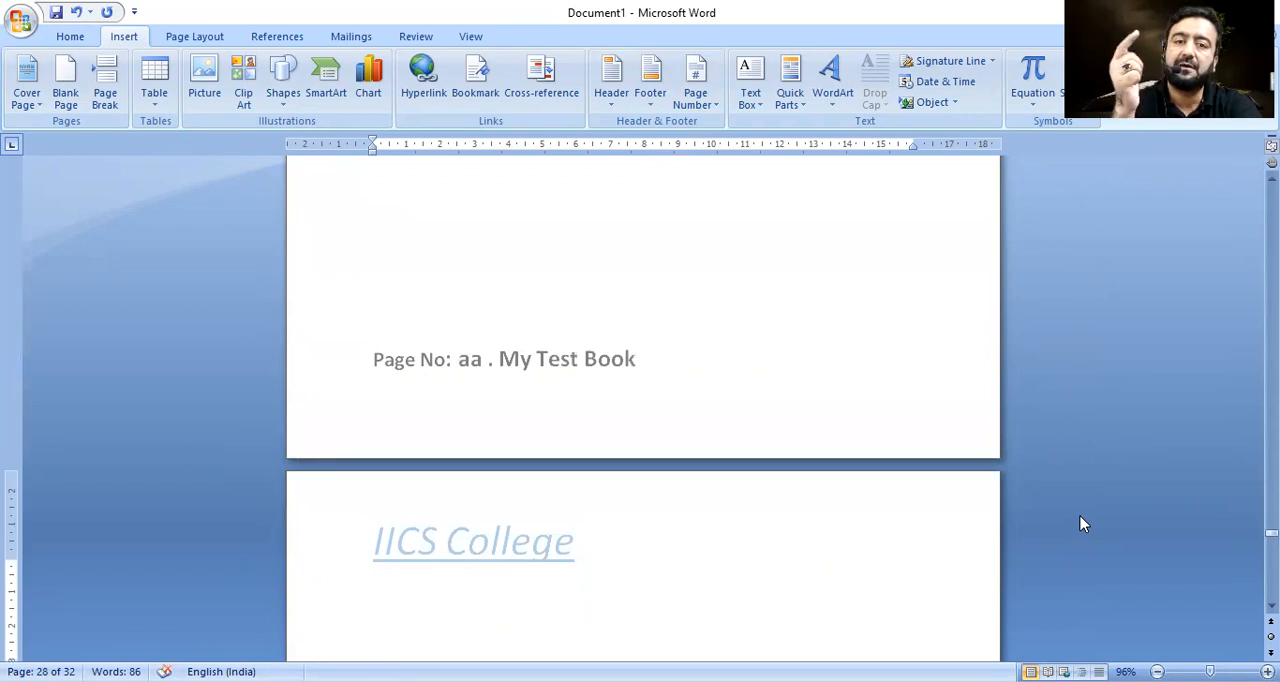
pyautogui.press('pagedown')
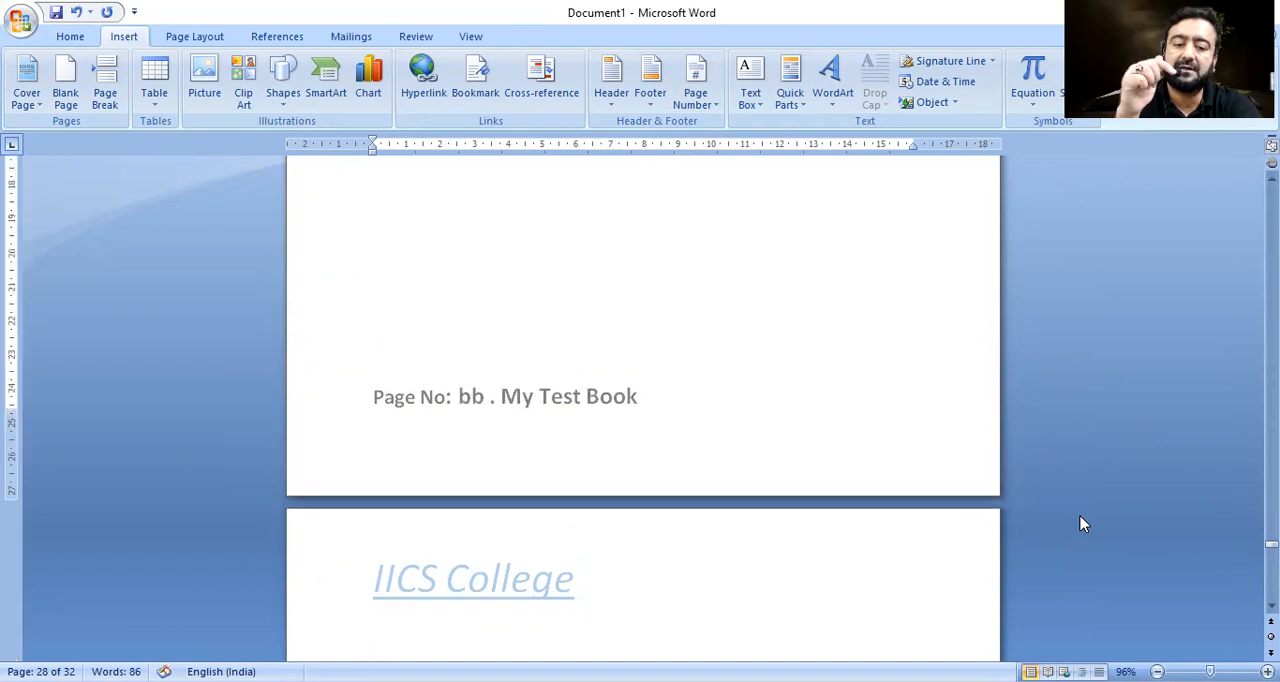
pyautogui.press('pagedown')
pyautogui.press('pagedown')
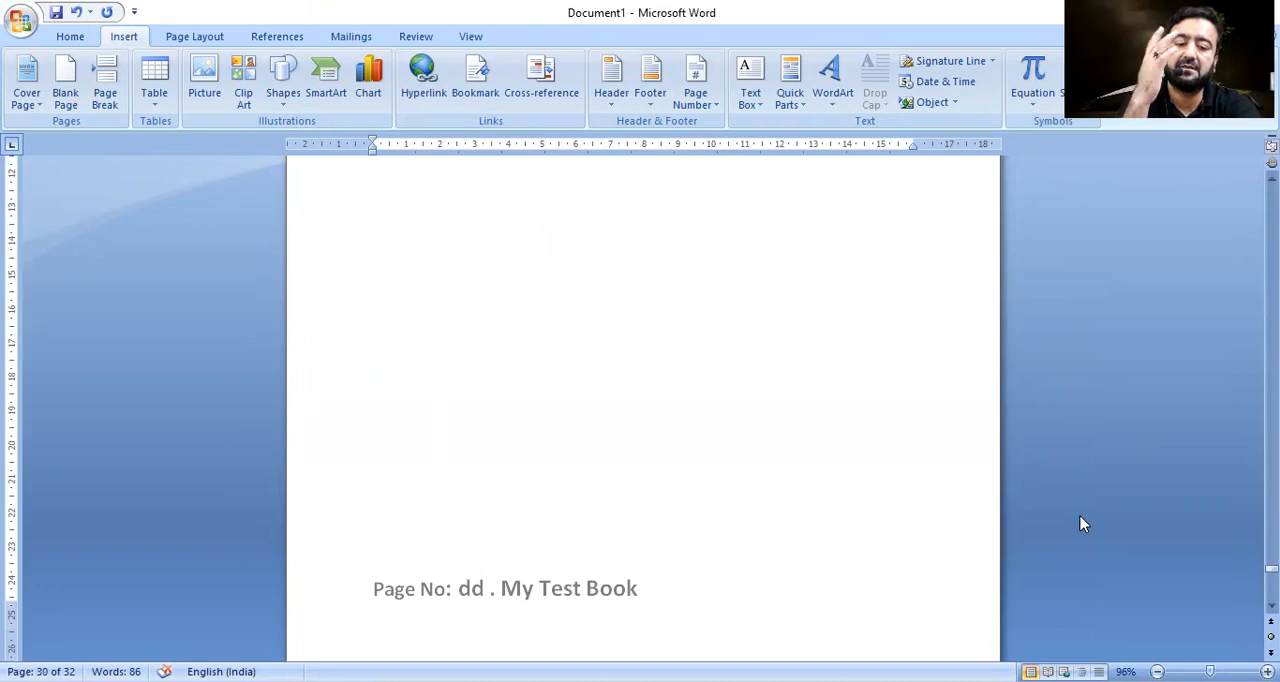
pyautogui.press('pagedown')
pyautogui.press('pagedown')
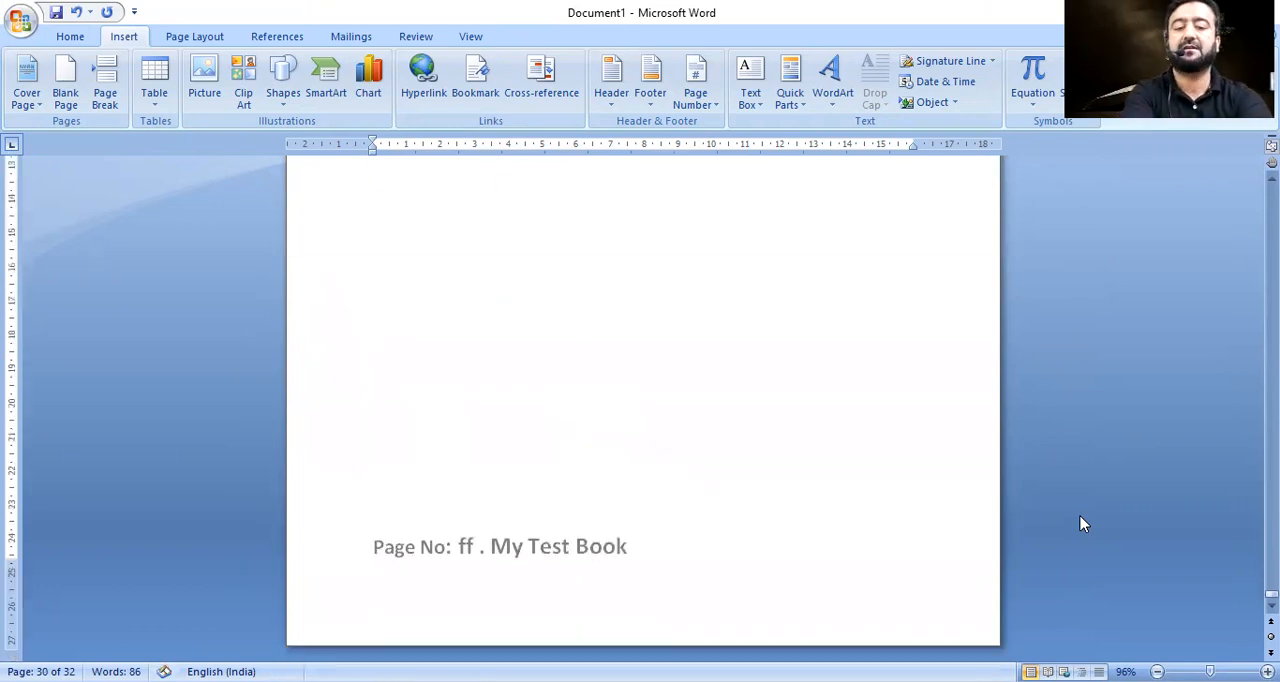
# Select the page number in the last page's footer and set its number format to 1, 2, 3, ...
pyautogui.doubleClick(464, 549)
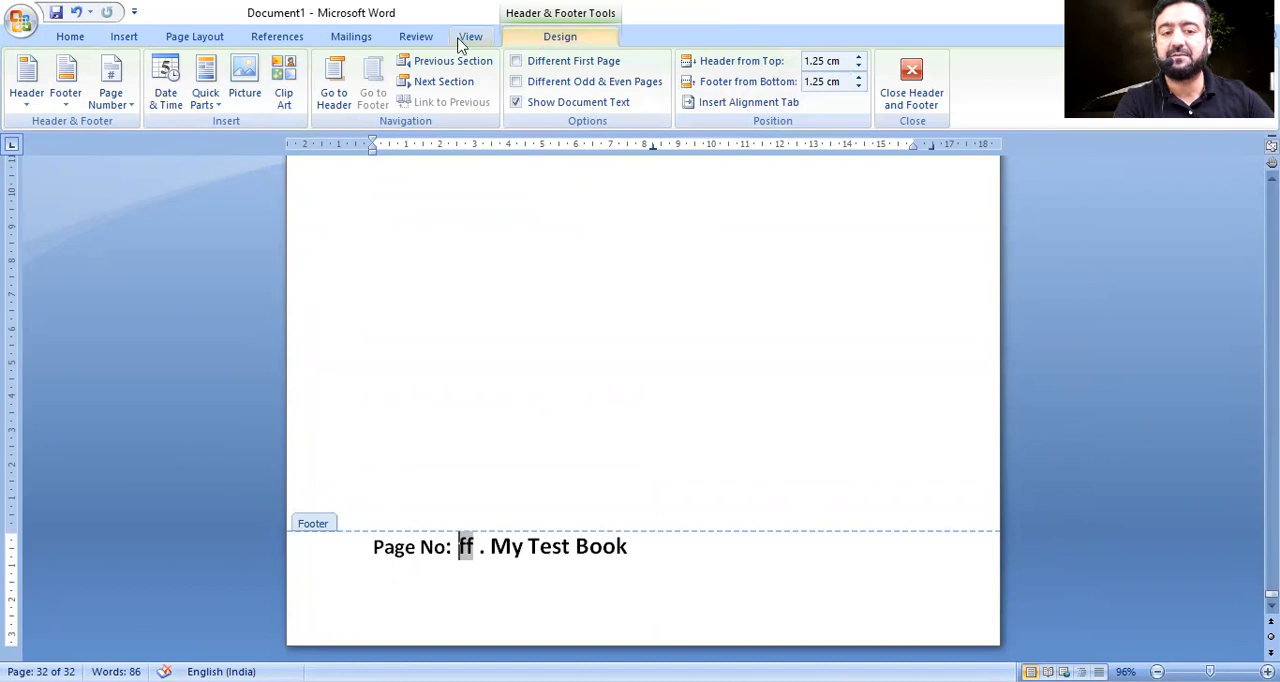
pyautogui.click(124, 37)
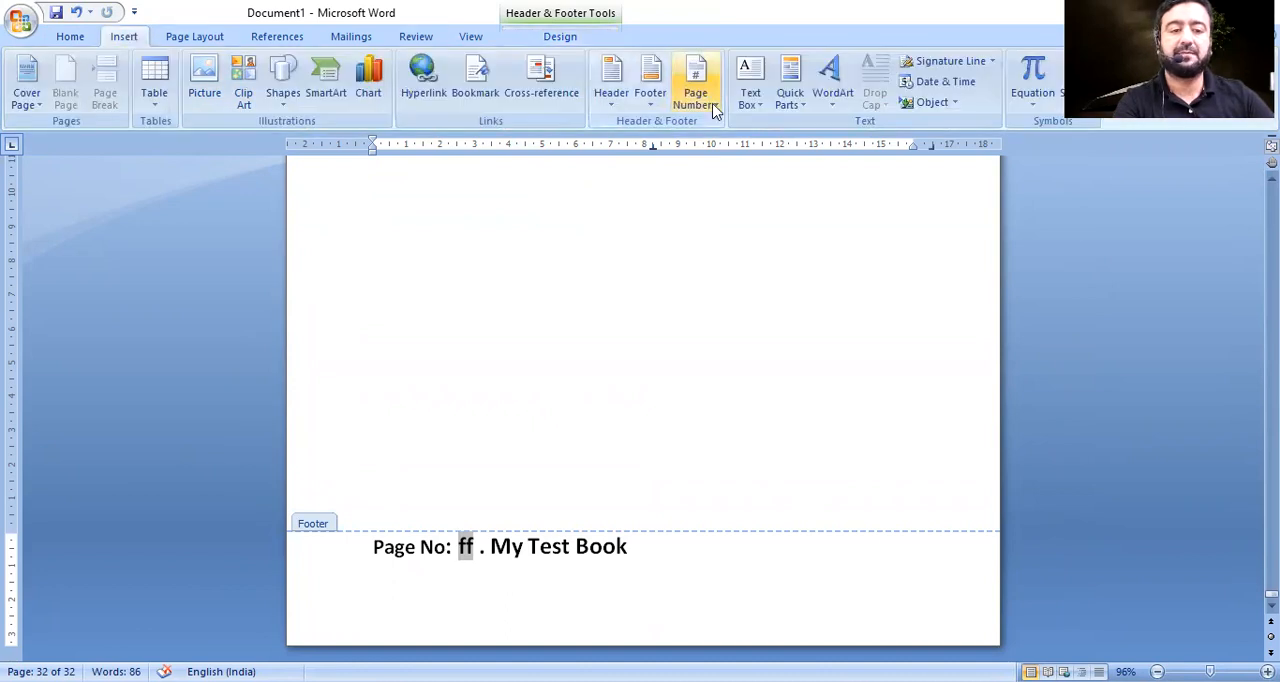
pyautogui.click(712, 106)
pyautogui.click(664, 212)
pyautogui.click(692, 243)
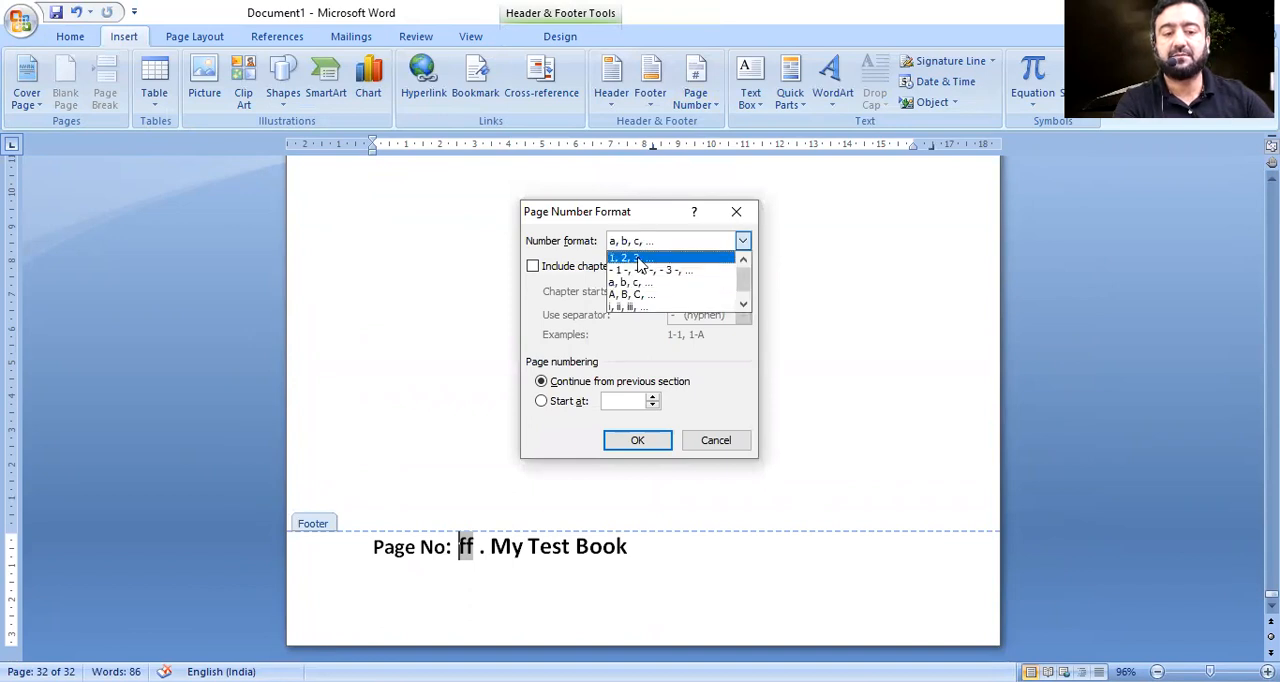
pyautogui.click(638, 262)
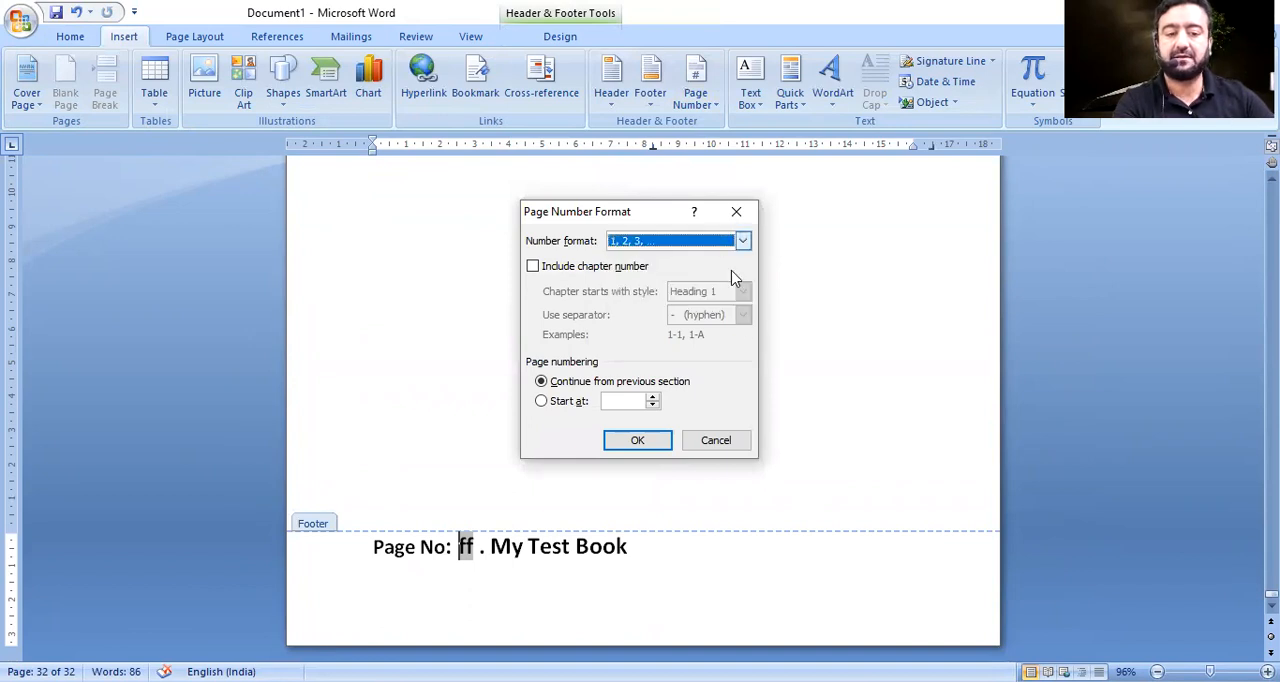
pyautogui.click(637, 440)
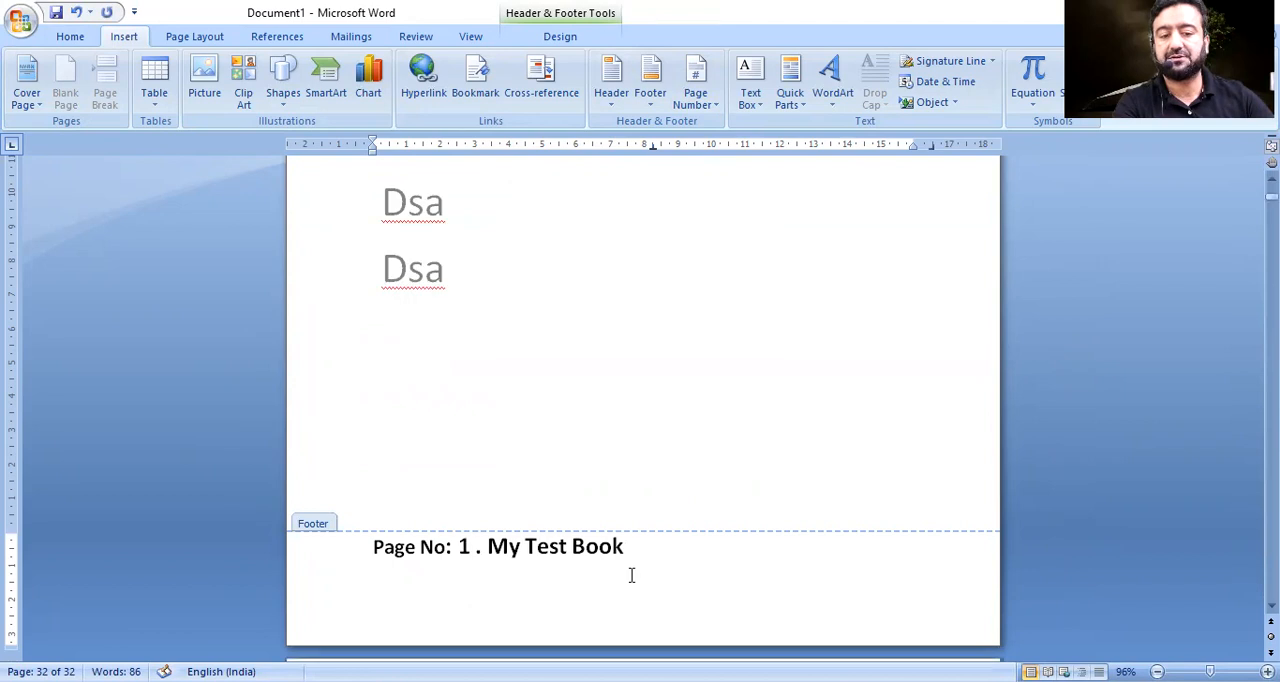
# Set the header position to 2.4 cm from the top and the footer position to 0 cm from the bottom.
pyautogui.hotkey('ctrl', 'a')
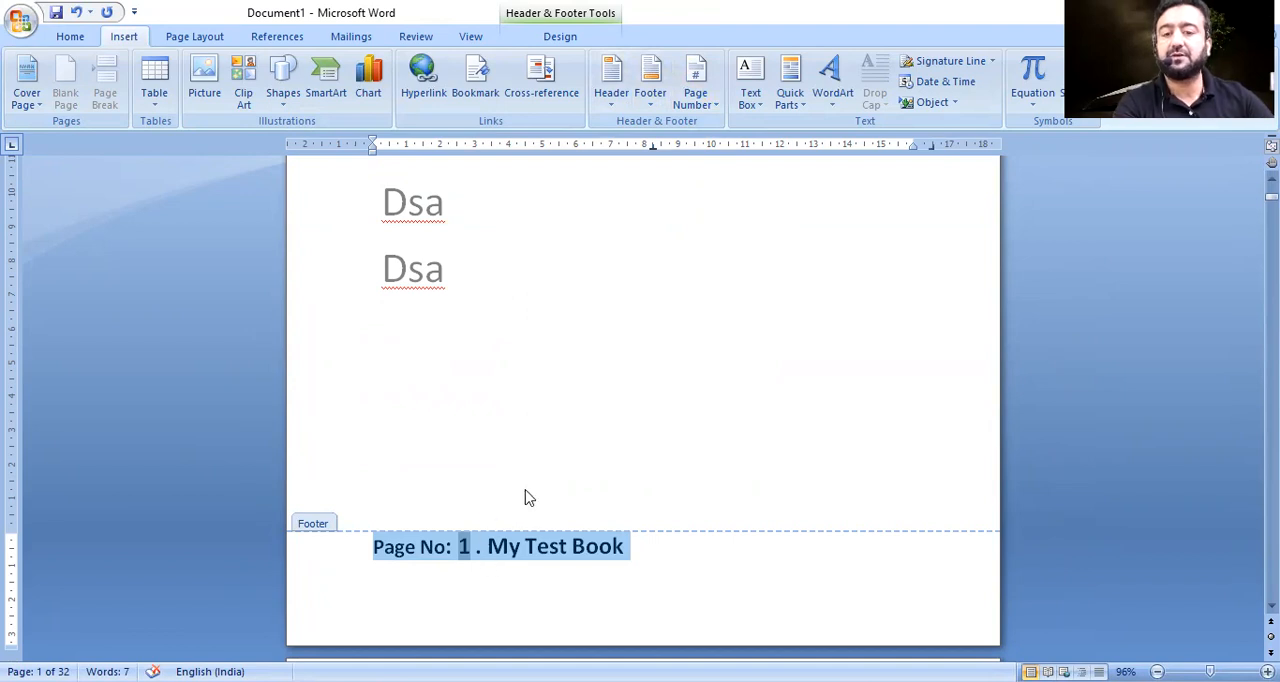
pyautogui.click(609, 562)
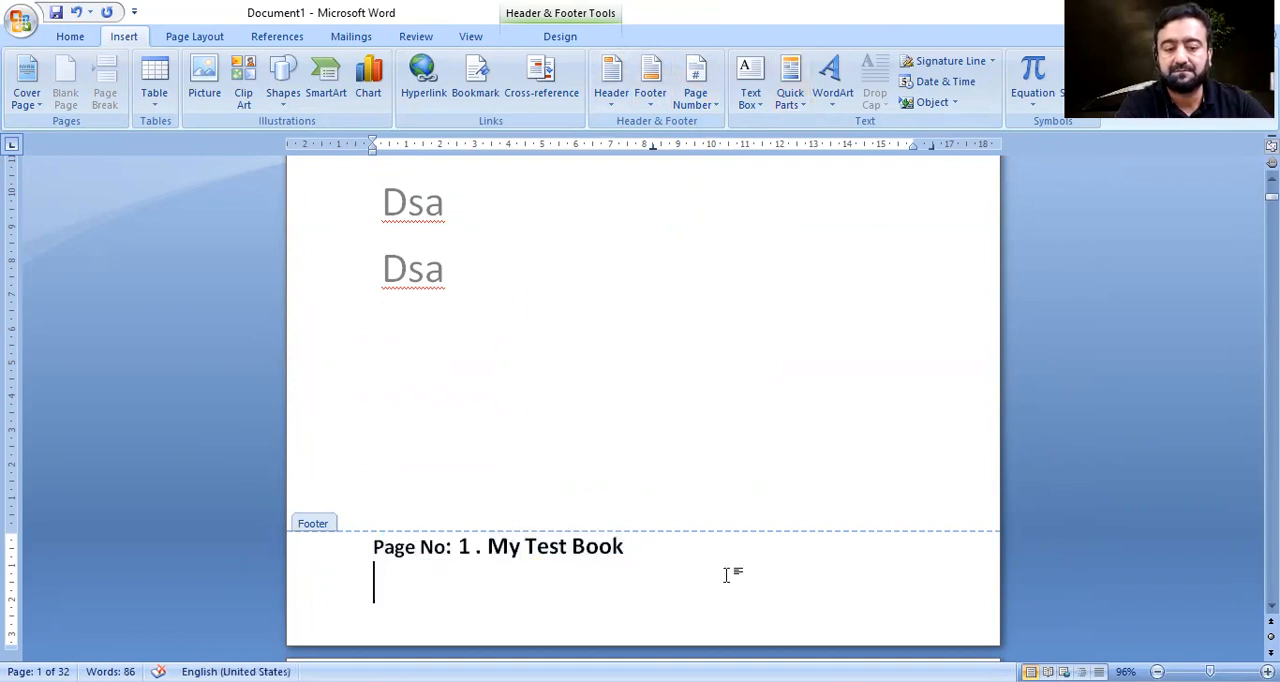
pyautogui.click(562, 37)
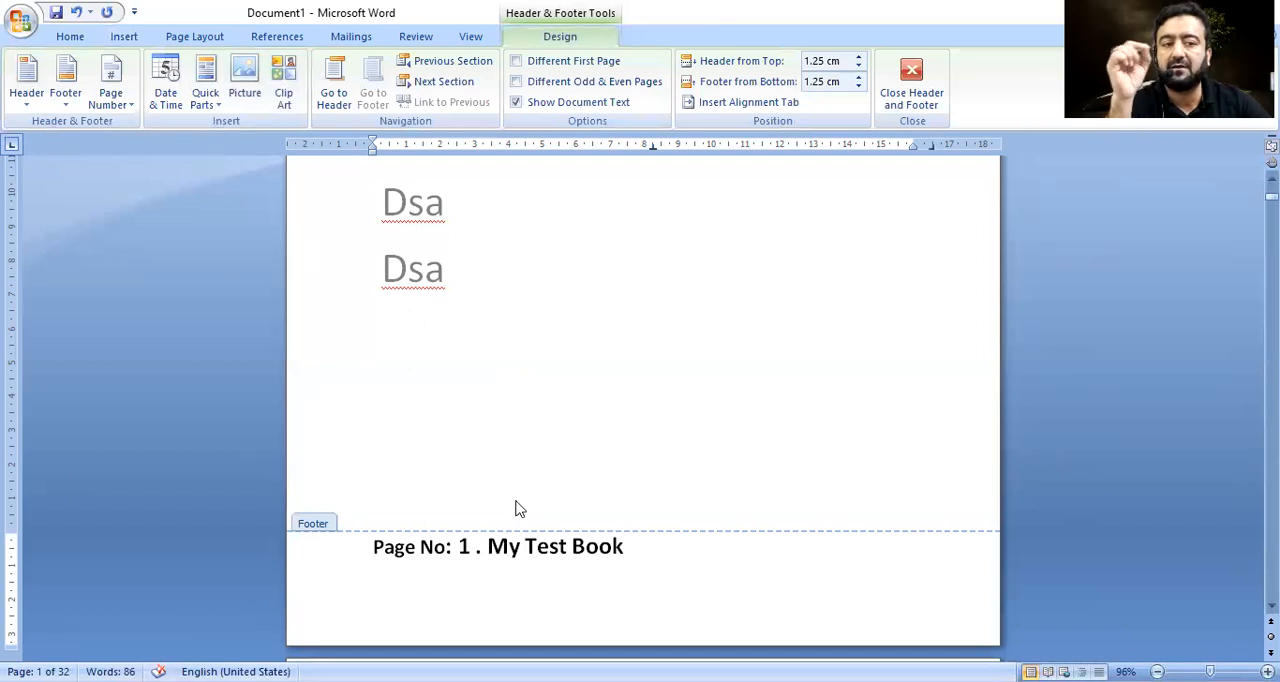
pyautogui.moveTo(858, 61); pyautogui.dragTo(858, 61)
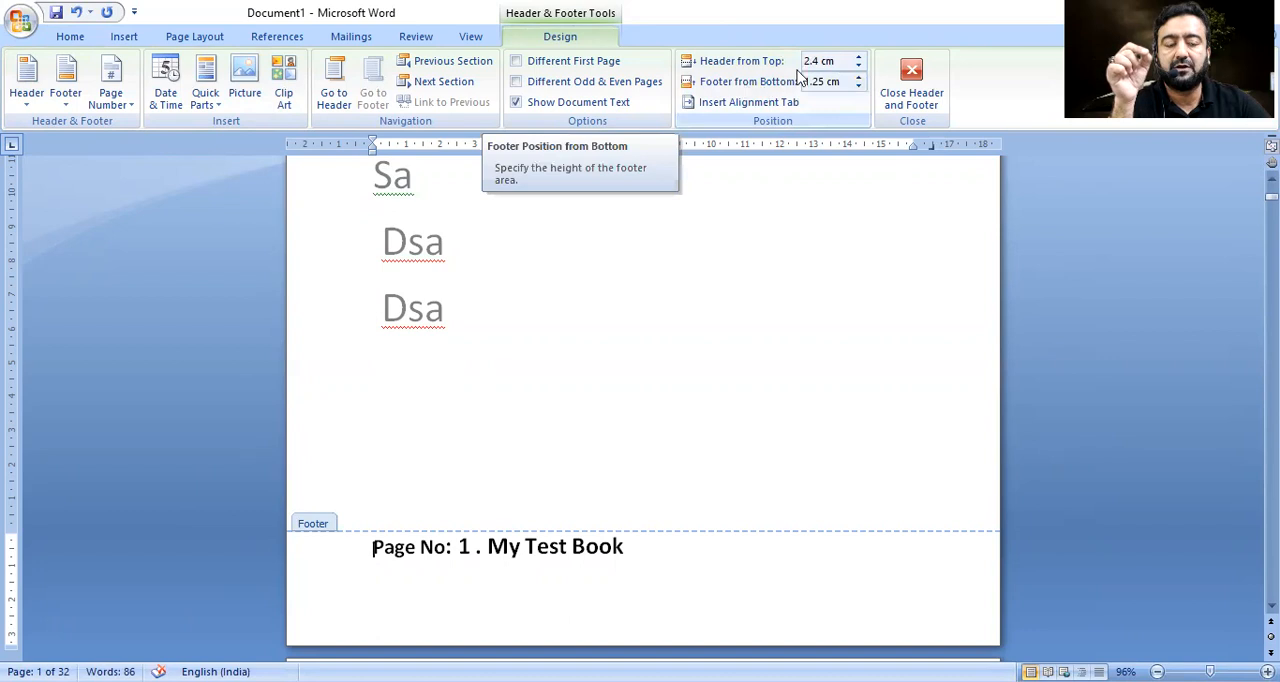
pyautogui.moveTo(859, 86); pyautogui.dragTo(859, 86)
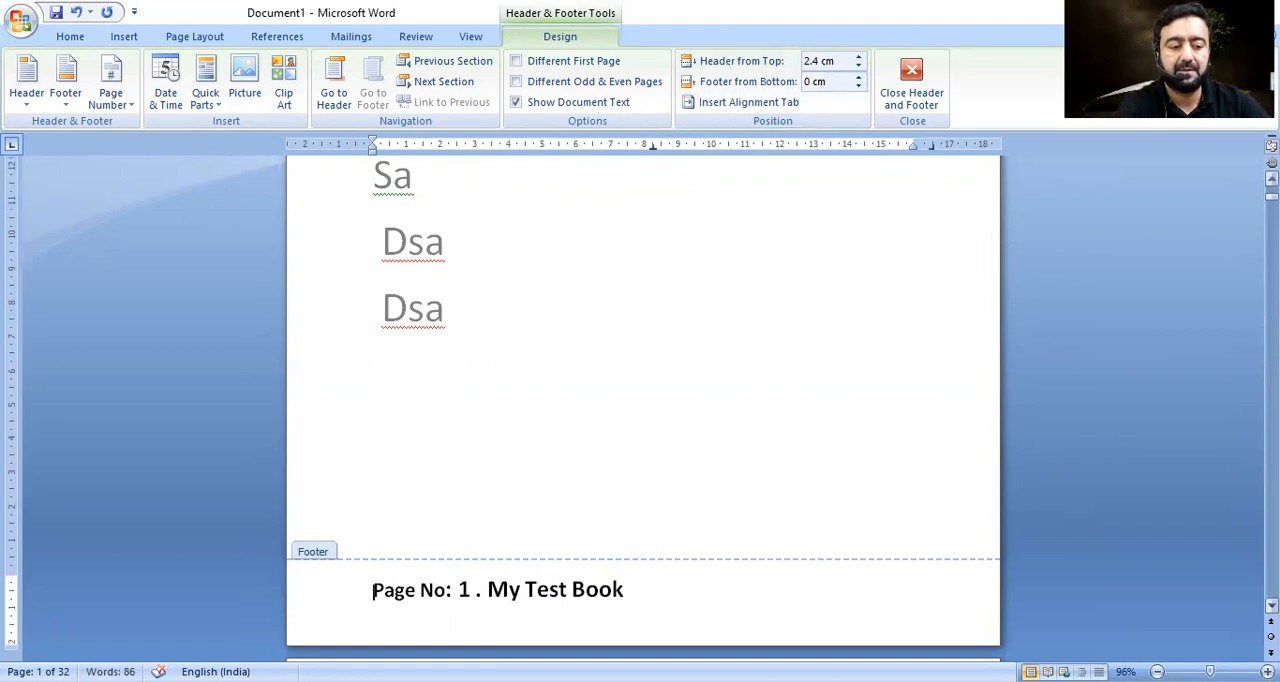
# Set the header position to 2.7 cm from the top.
pyautogui.scroll(-2, 1016, 190)
pyautogui.scroll(-5, 643, 410)
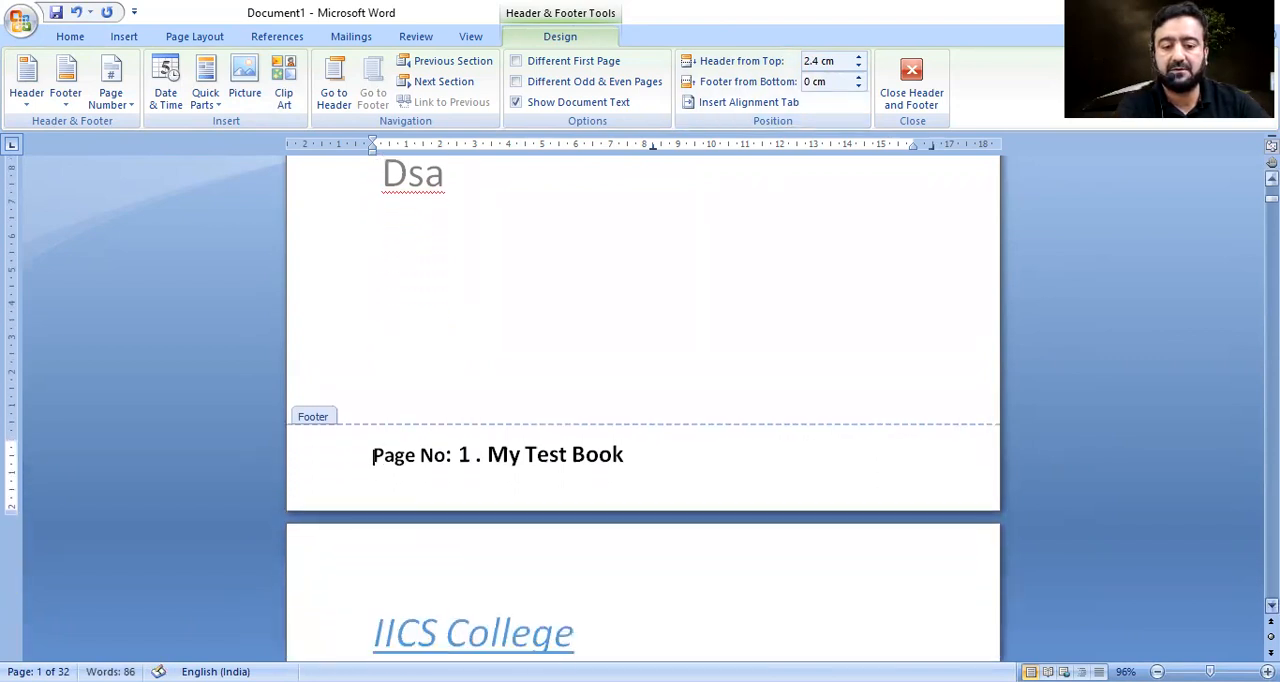
pyautogui.scroll(-3, 600, 403)
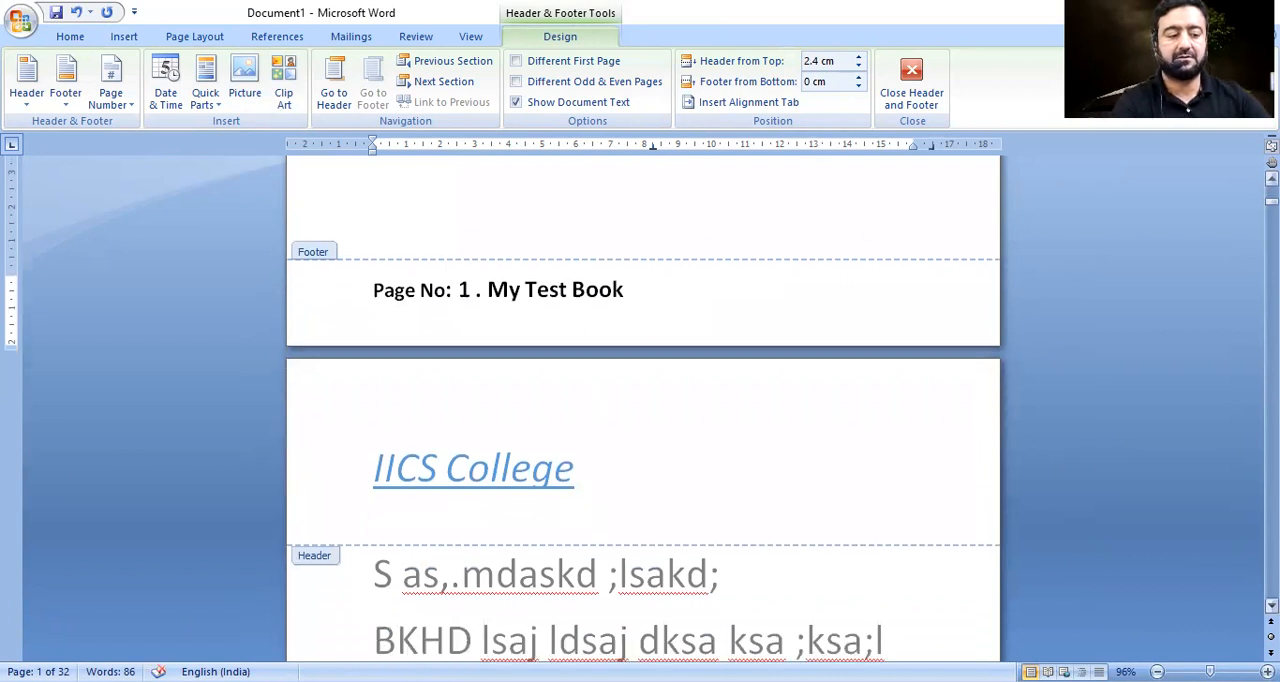
pyautogui.scroll(-1, 643, 410)
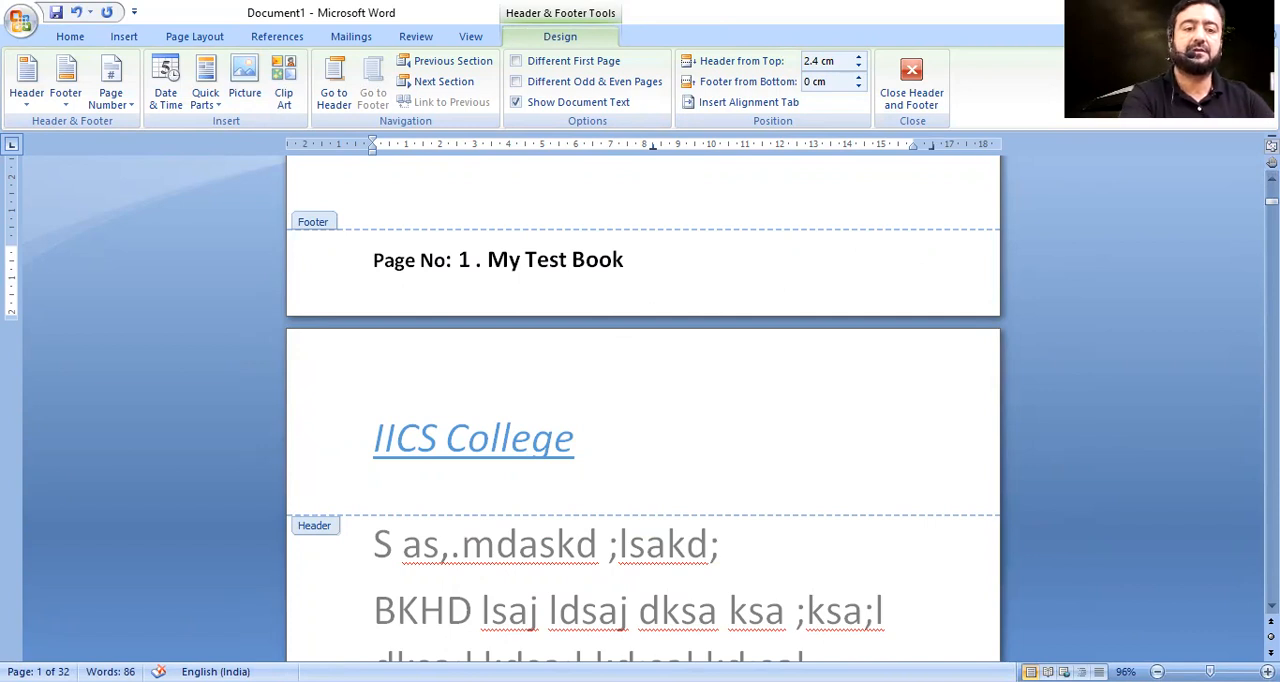
pyautogui.click(859, 58)
pyautogui.click(859, 58)
pyautogui.click(859, 58)
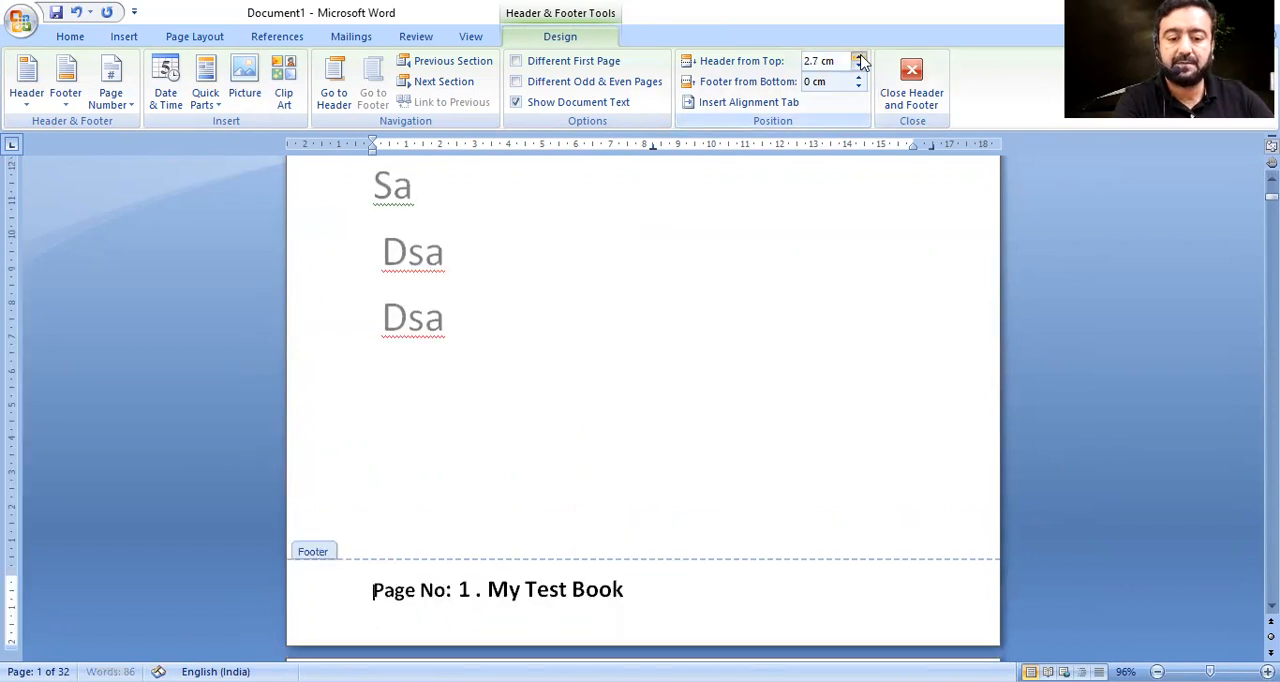
# Set the footer position to 2.2 cm from the bottom.
pyautogui.scroll(-10, 907, 254)
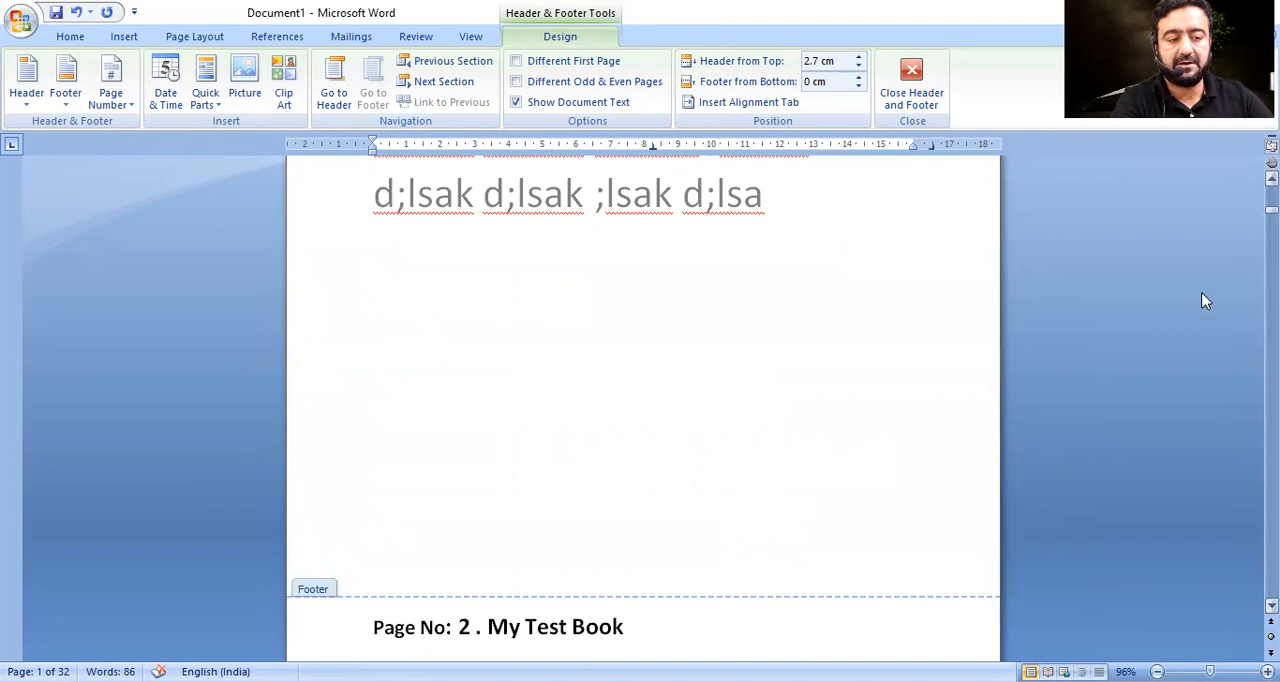
pyautogui.scroll(5, 1205, 301)
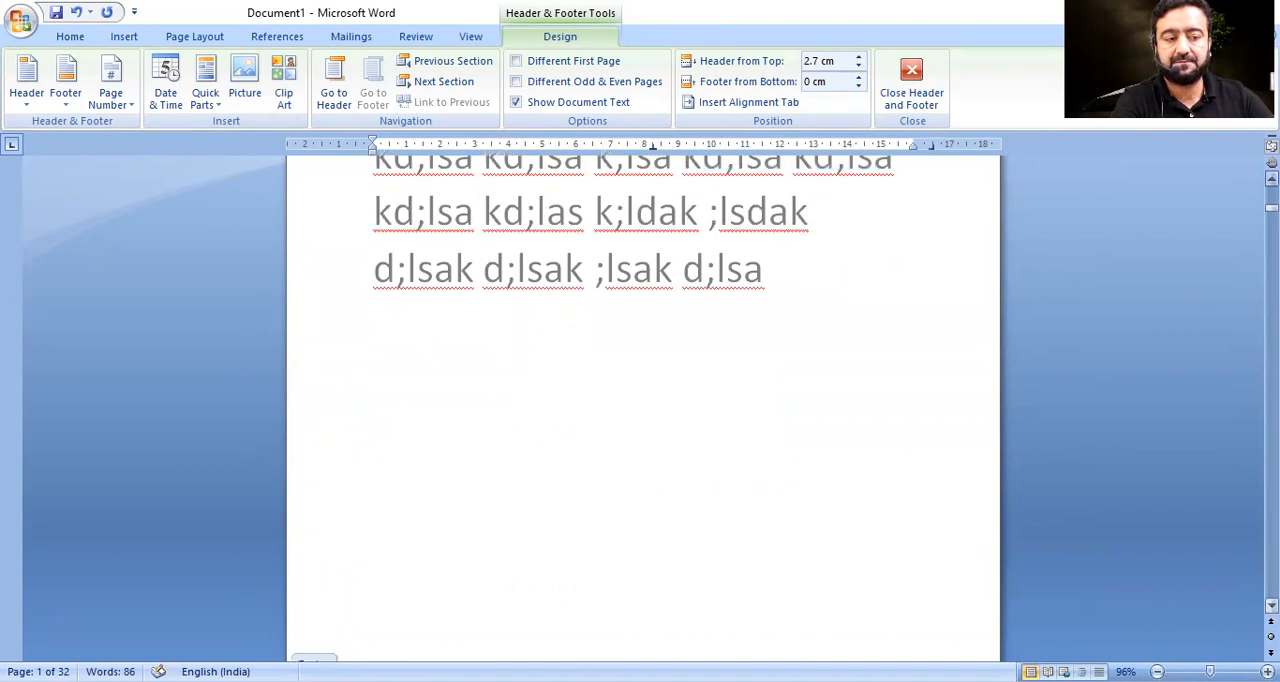
pyautogui.scroll(5, 643, 410)
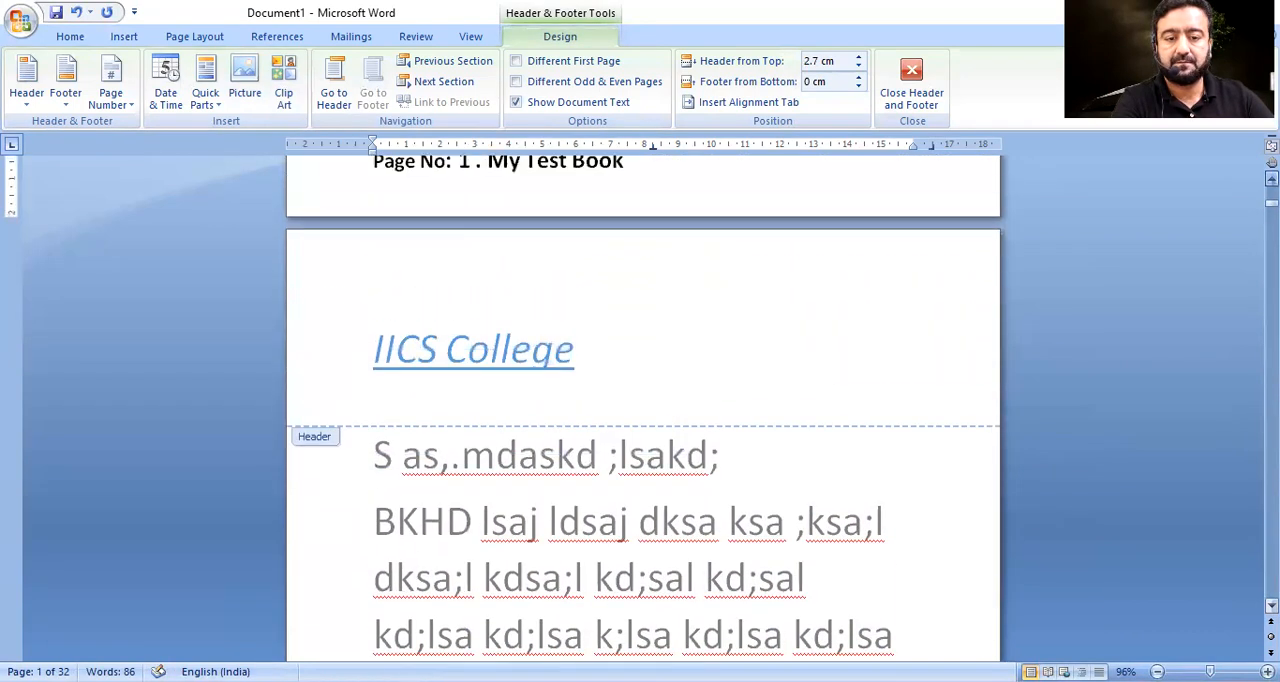
pyautogui.click(858, 78)
pyautogui.click(858, 78)
pyautogui.click(858, 78)
pyautogui.click(858, 78)
pyautogui.click(858, 78)
pyautogui.click(858, 78)
pyautogui.click(858, 78)
pyautogui.click(858, 78)
pyautogui.click(858, 78)
pyautogui.click(858, 78)
pyautogui.click(858, 78)
pyautogui.click(858, 78)
pyautogui.click(858, 79)
pyautogui.click(858, 79)
pyautogui.click(858, 79)
pyautogui.click(858, 79)
pyautogui.click(858, 79)
pyautogui.click(858, 79)
pyautogui.click(858, 79)
pyautogui.click(858, 79)
pyautogui.click(858, 79)
pyautogui.click(858, 79)
pyautogui.click(858, 79)
pyautogui.click(858, 79)
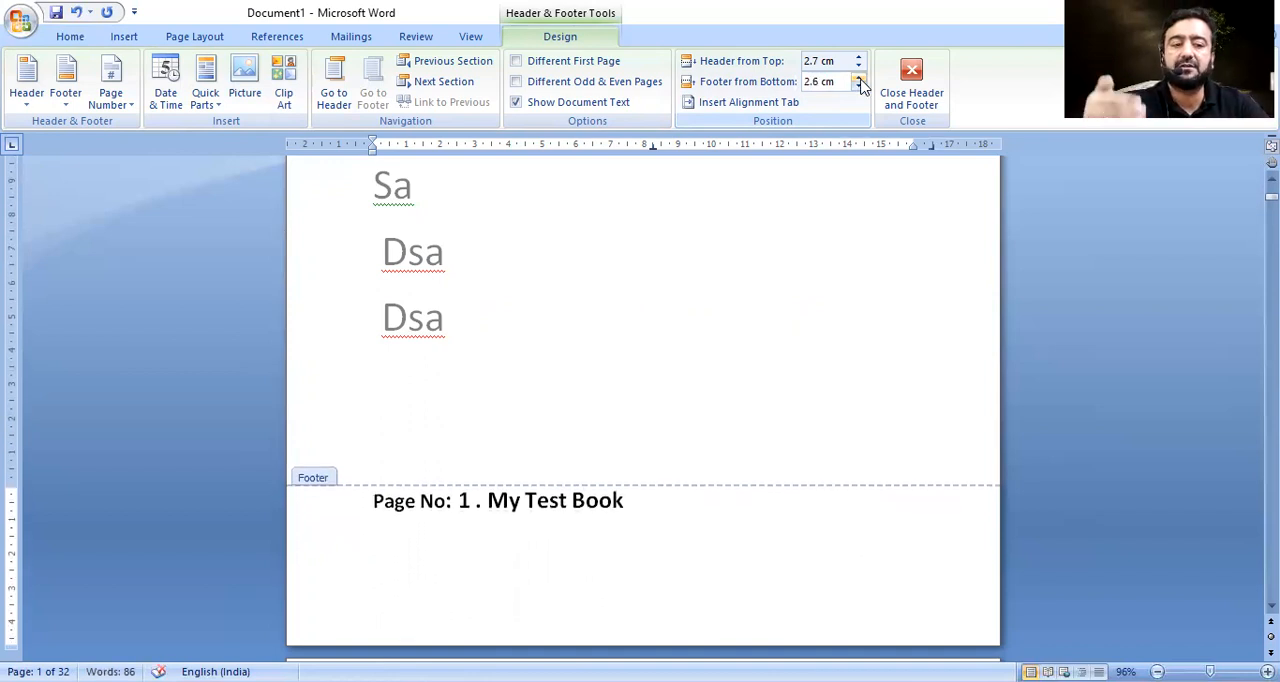
pyautogui.click(858, 79)
pyautogui.click(858, 79)
pyautogui.click(858, 79)
pyautogui.click(859, 87)
pyautogui.click(859, 87)
pyautogui.click(859, 87)
pyautogui.click(859, 87)
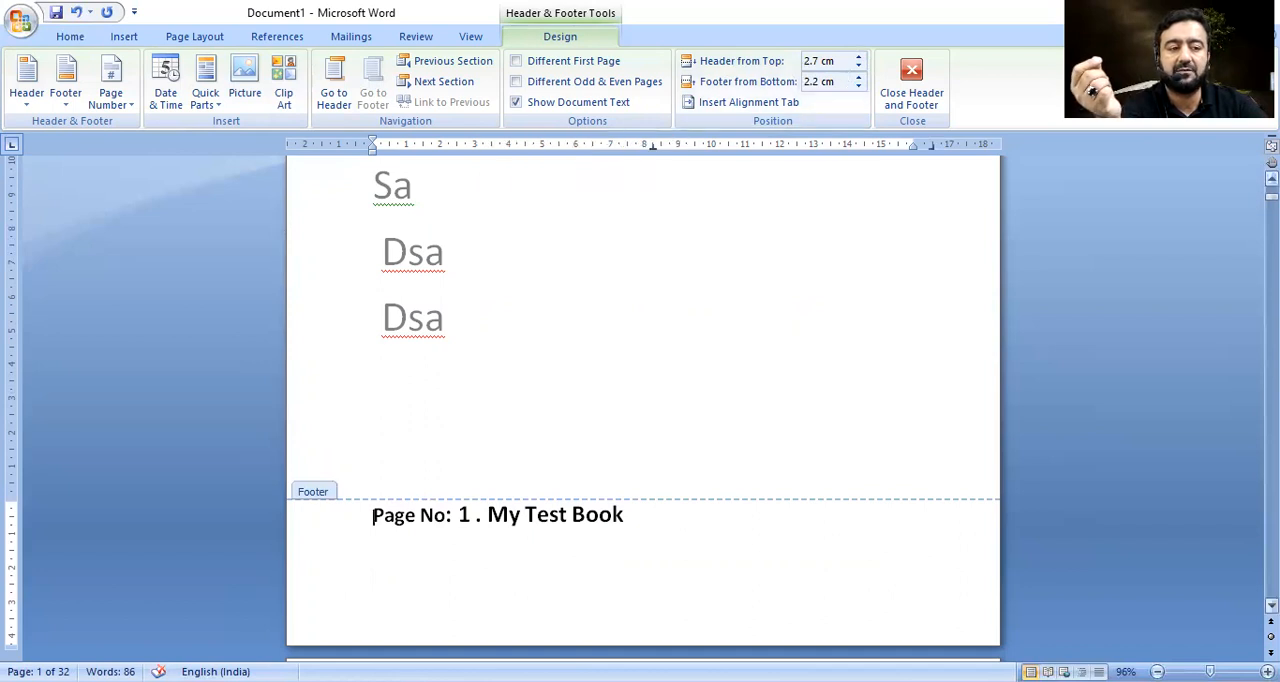
# Set the header position to 1.4 cm from the top and view the first two pages side by side.
pyautogui.scroll(-5, 643, 400)
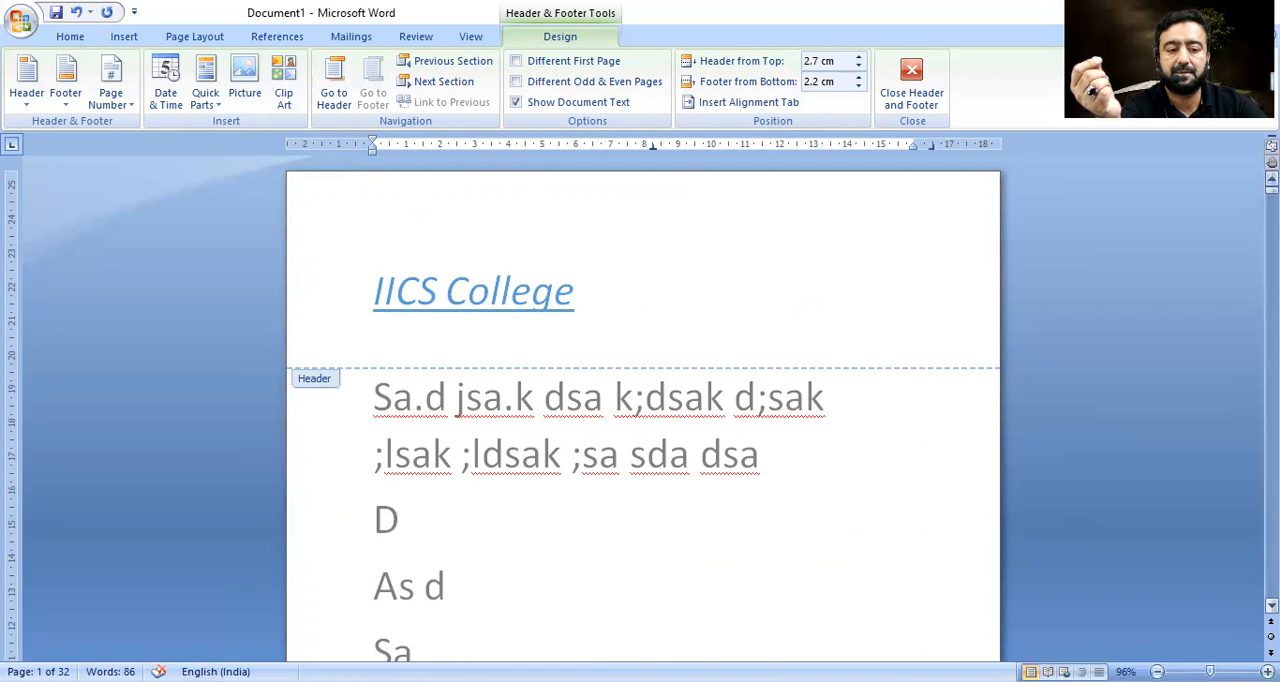
pyautogui.scroll(-1, 902, 306)
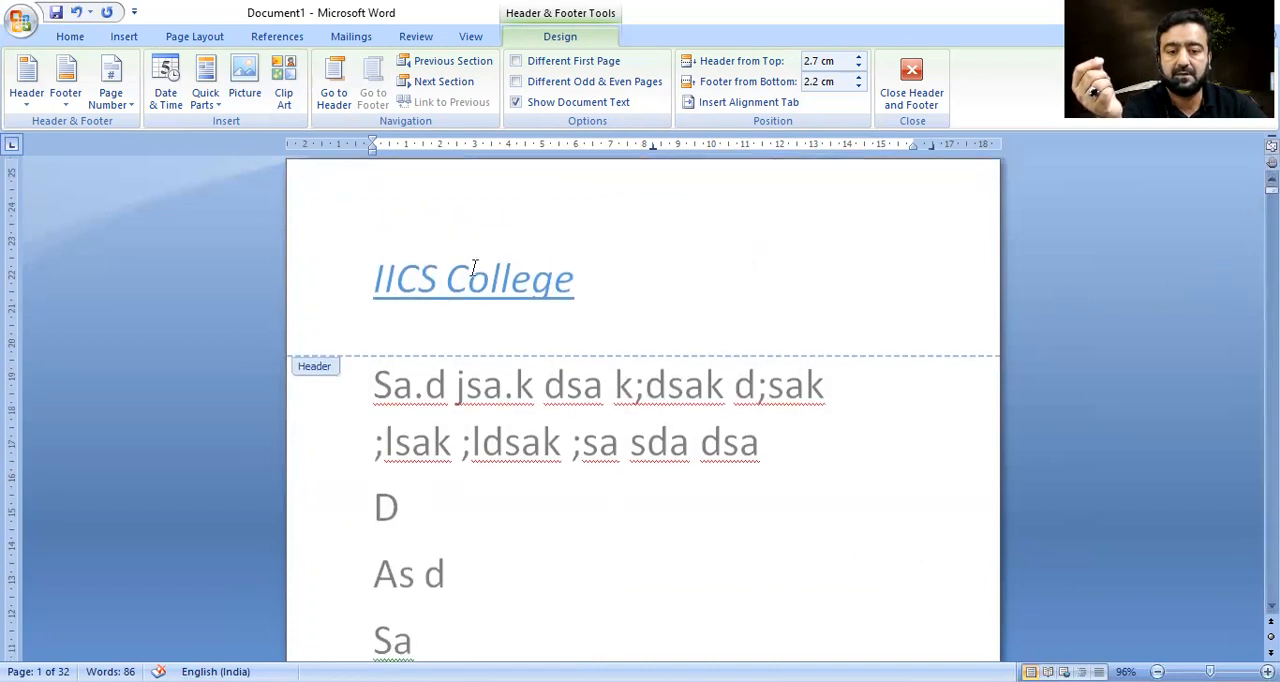
pyautogui.click(860, 58)
pyautogui.click(860, 58)
pyautogui.click(860, 58)
pyautogui.click(860, 58)
pyautogui.click(860, 58)
pyautogui.click(860, 58)
pyautogui.click(860, 58)
pyautogui.click(859, 67)
pyautogui.click(859, 67)
pyautogui.click(859, 67)
pyautogui.scroll(-7, 886, 440)
pyautogui.scroll(-2, 893, 437)
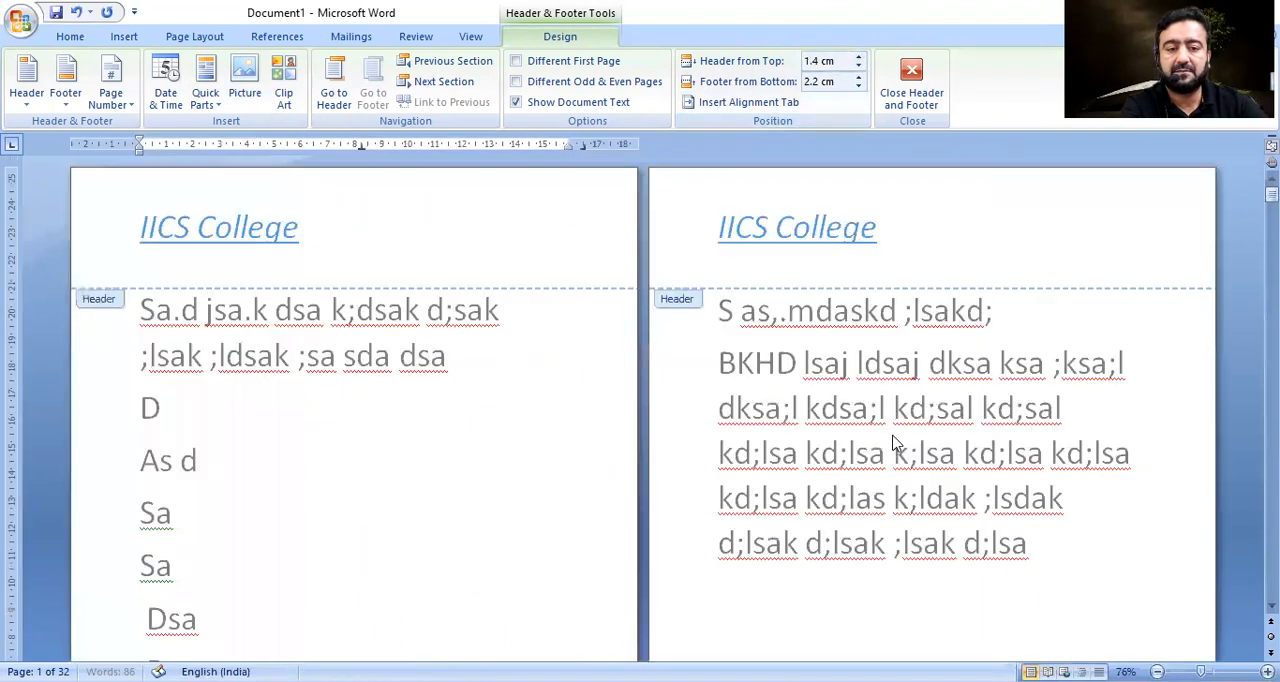
pyautogui.scroll(-2, 893, 444)
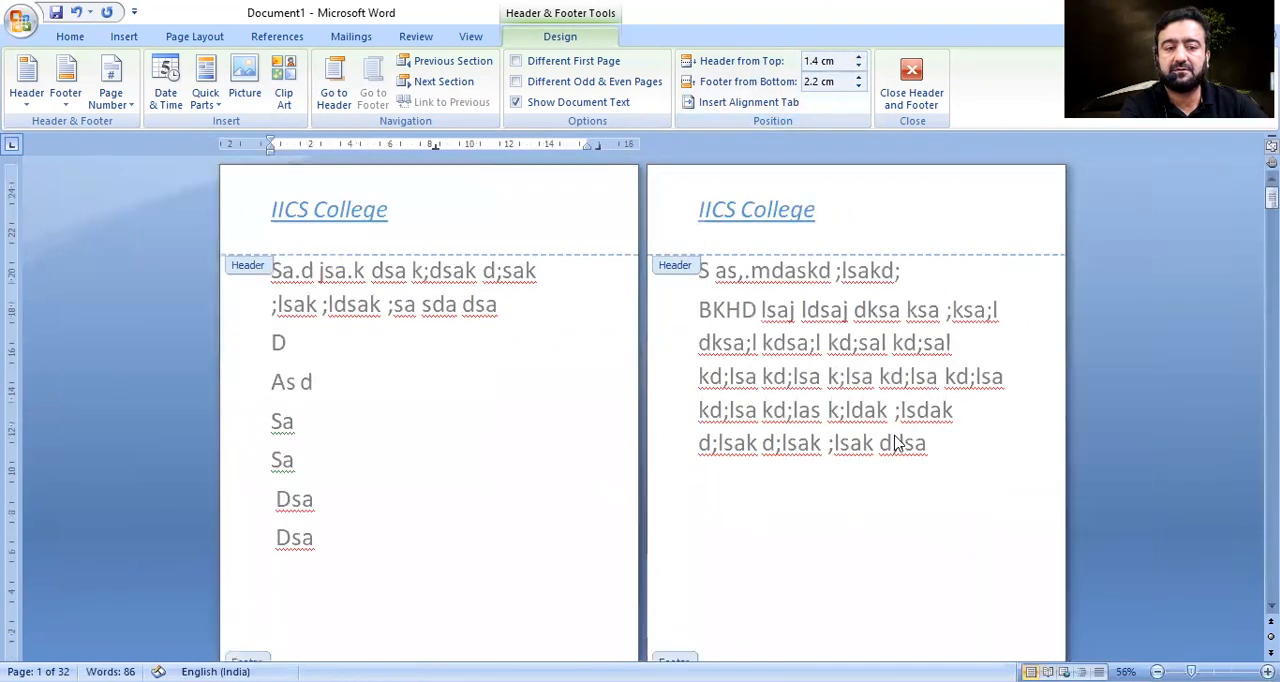
# Place the cursor in page 2's header and set the header position to 3.4 cm from the top.
pyautogui.click(795, 211)
pyautogui.click(859, 57)
pyautogui.click(859, 57)
pyautogui.click(859, 57)
pyautogui.click(859, 57)
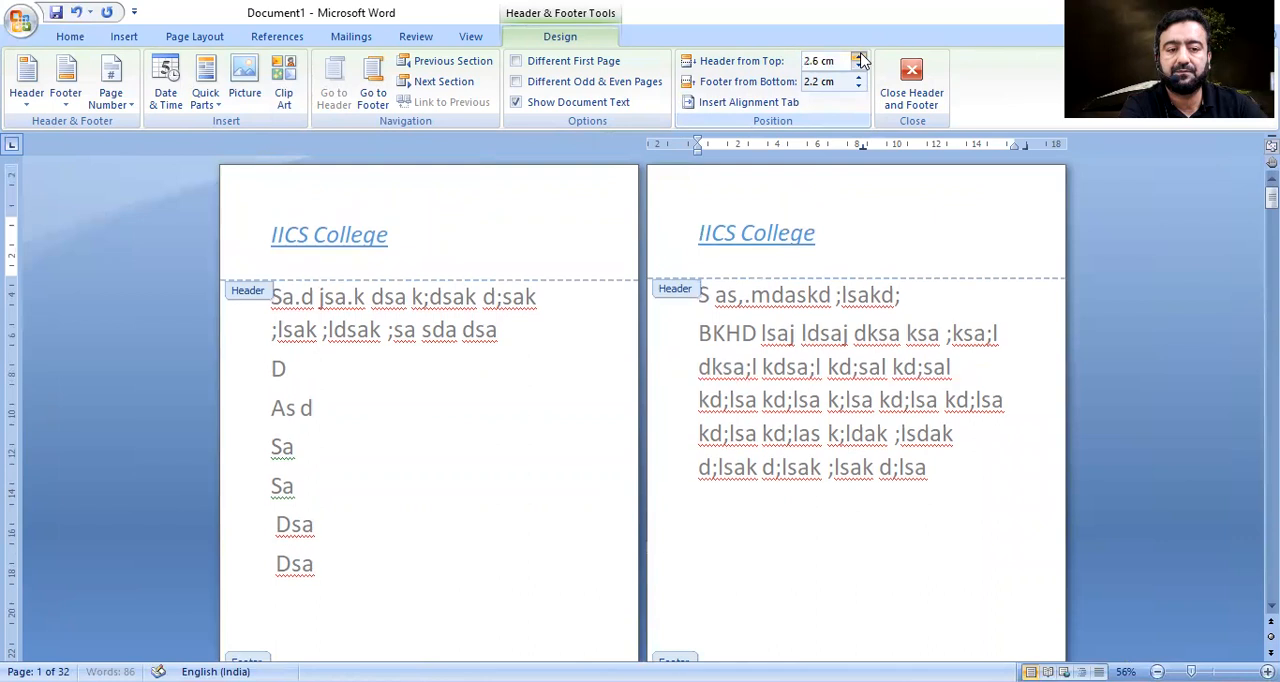
pyautogui.click(859, 58)
pyautogui.click(859, 58)
pyautogui.click(859, 58)
pyautogui.click(859, 58)
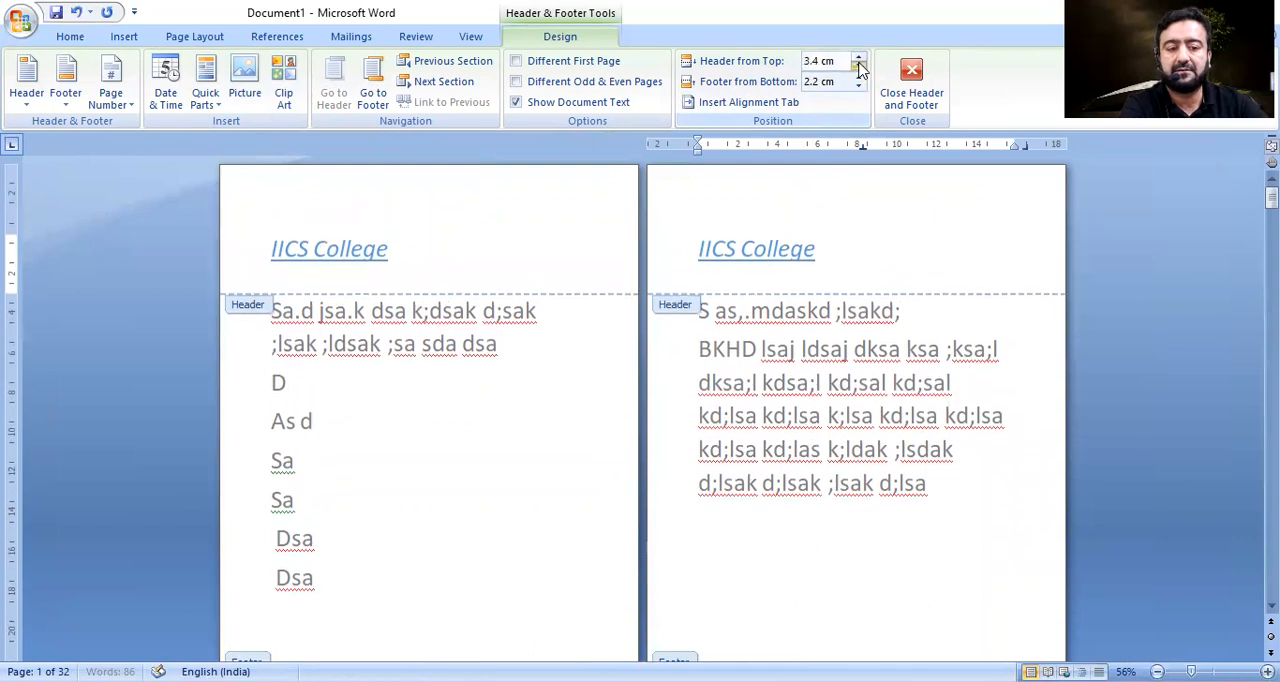
# Set the header position to 0 cm from the top and the footer position to 2.3 cm from the bottom.
pyautogui.click(859, 64)
pyautogui.click(859, 64)
pyautogui.click(859, 64)
pyautogui.click(859, 64)
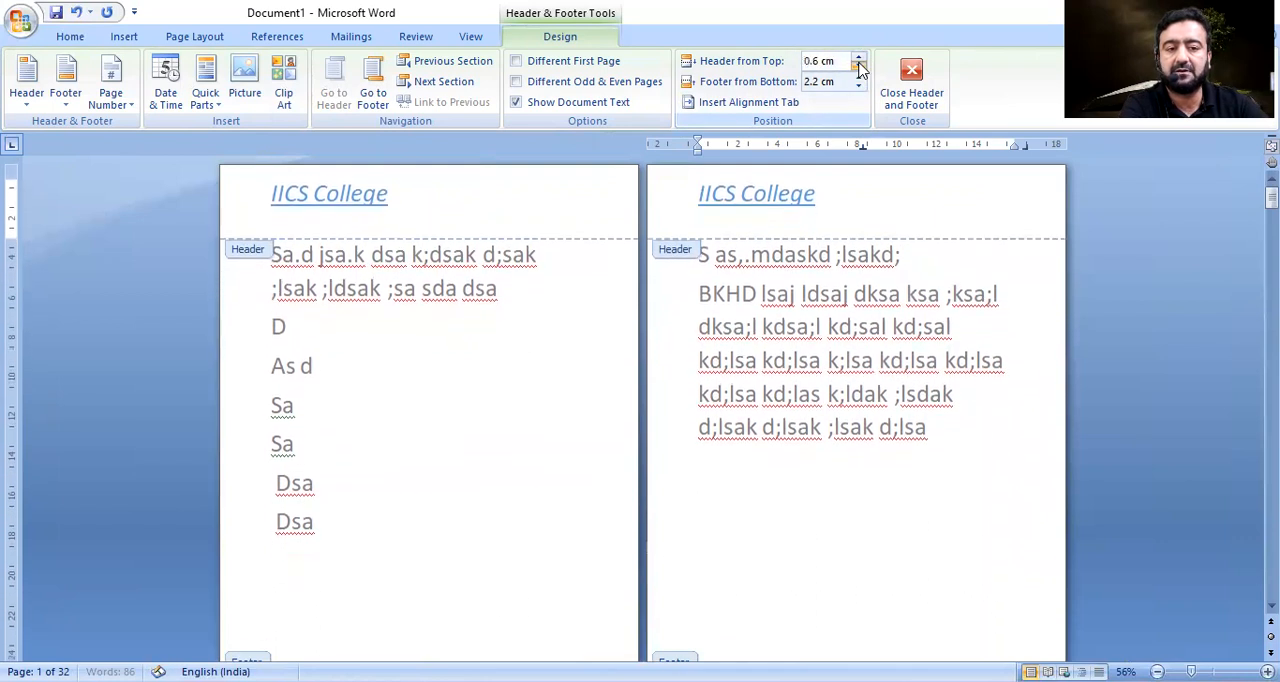
pyautogui.click(859, 64)
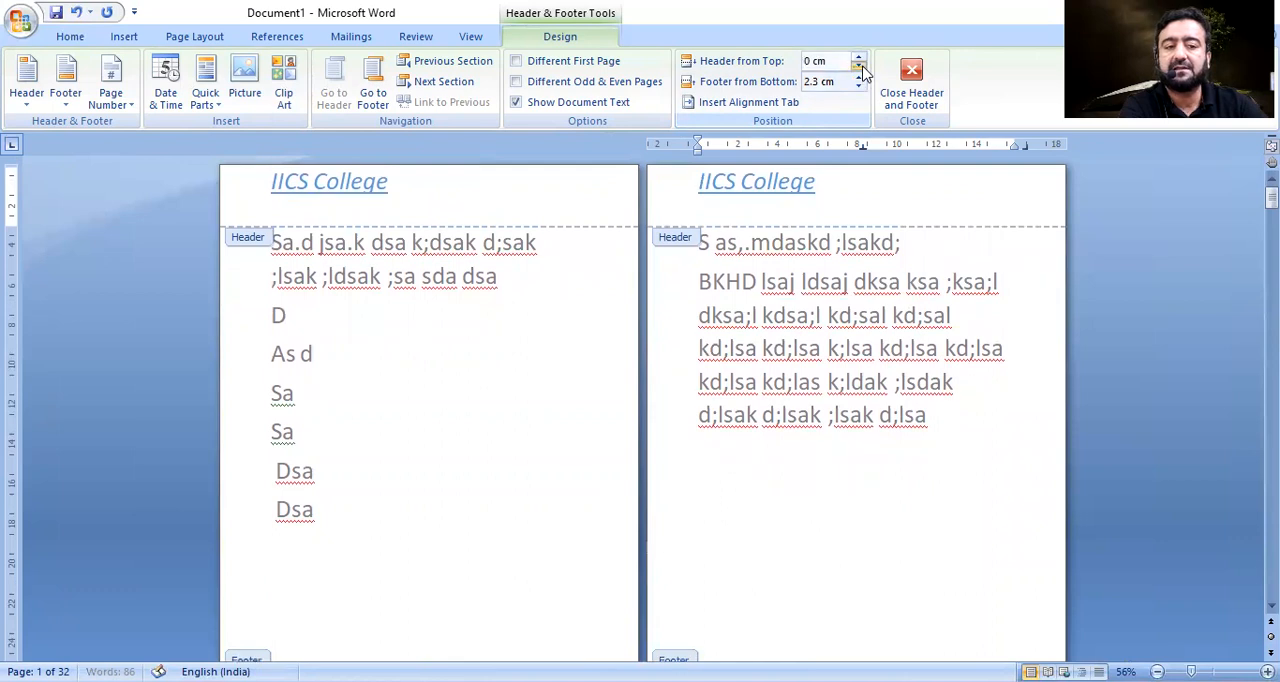
# Set the header position to 1.6 cm from the top.
pyautogui.click(859, 58)
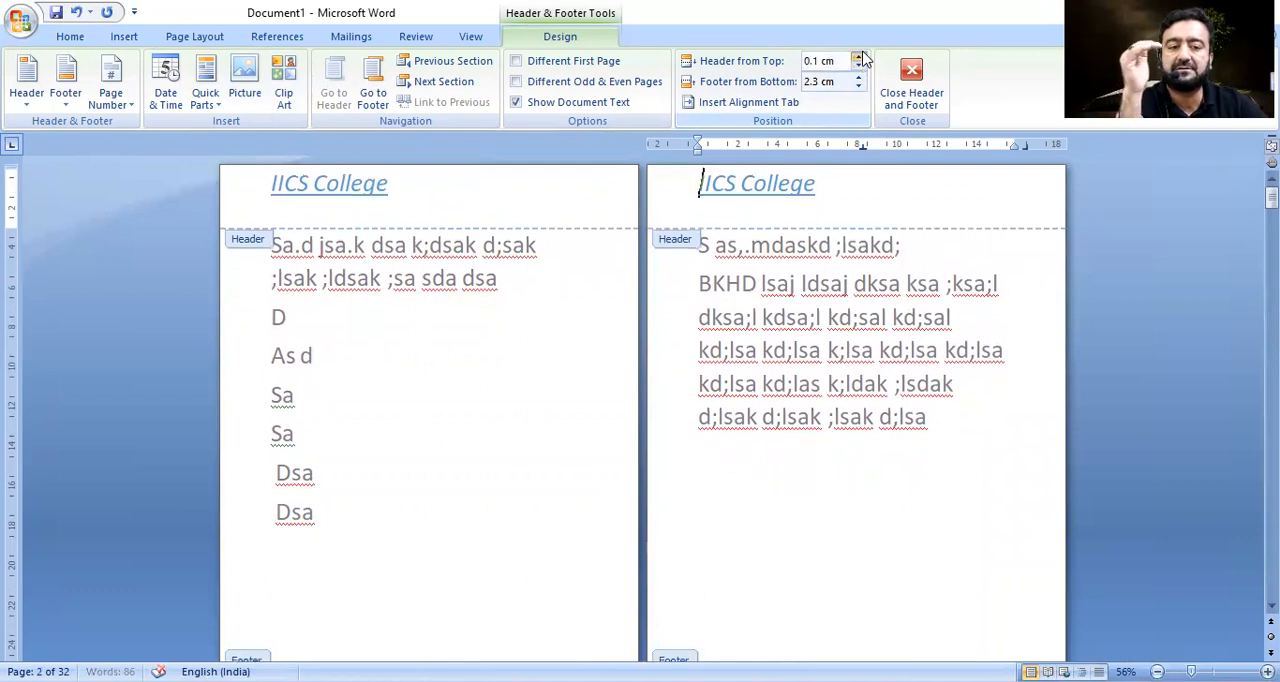
pyautogui.click(859, 58)
pyautogui.click(859, 58)
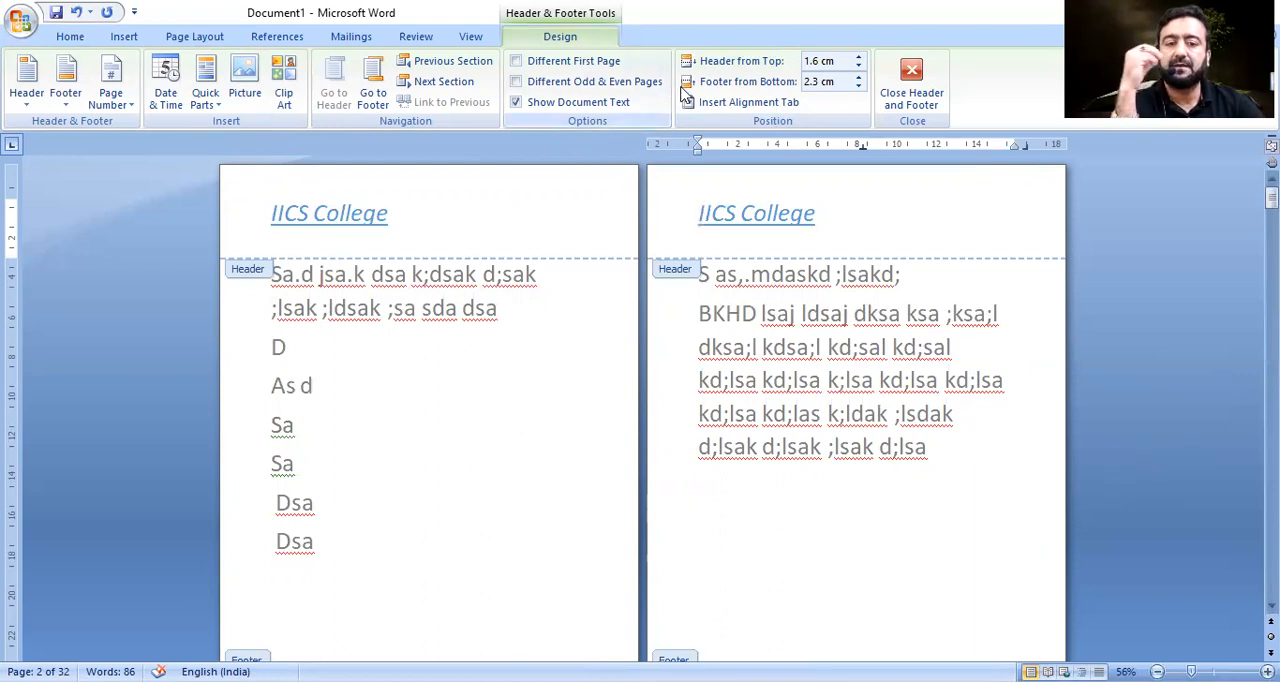
# Remove the page numbers from the document and check the footers on the following pages.
pyautogui.click(126, 38)
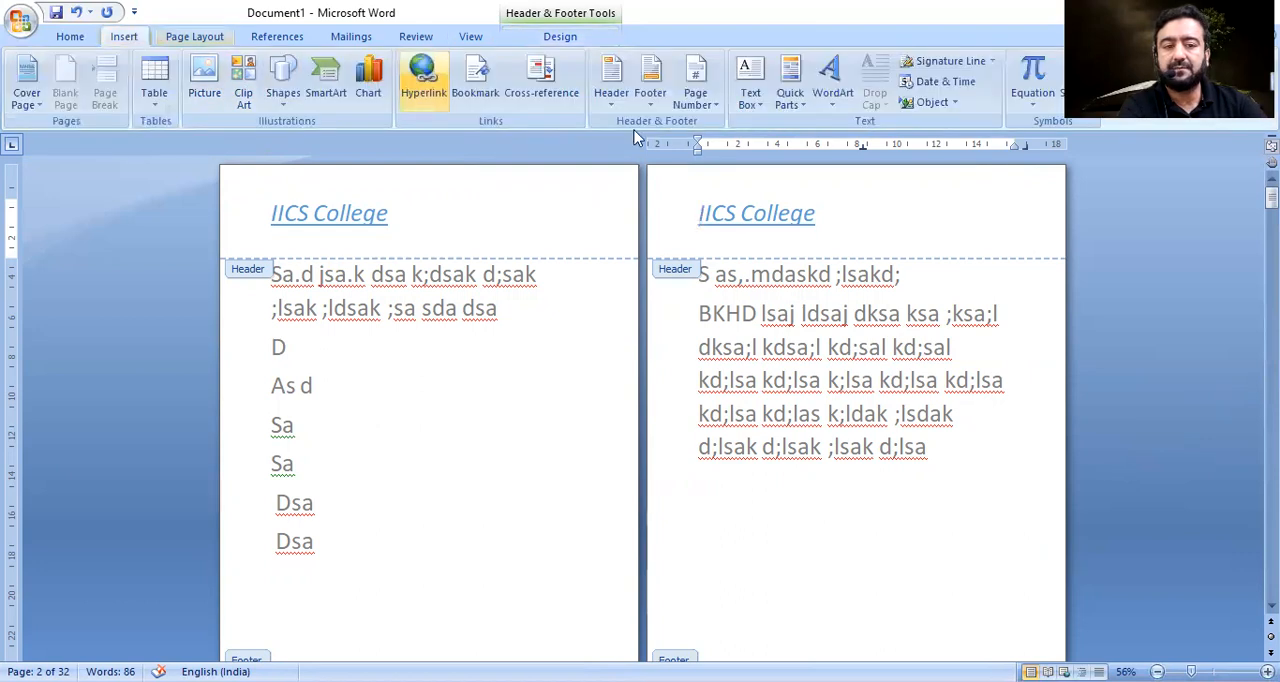
pyautogui.click(695, 85)
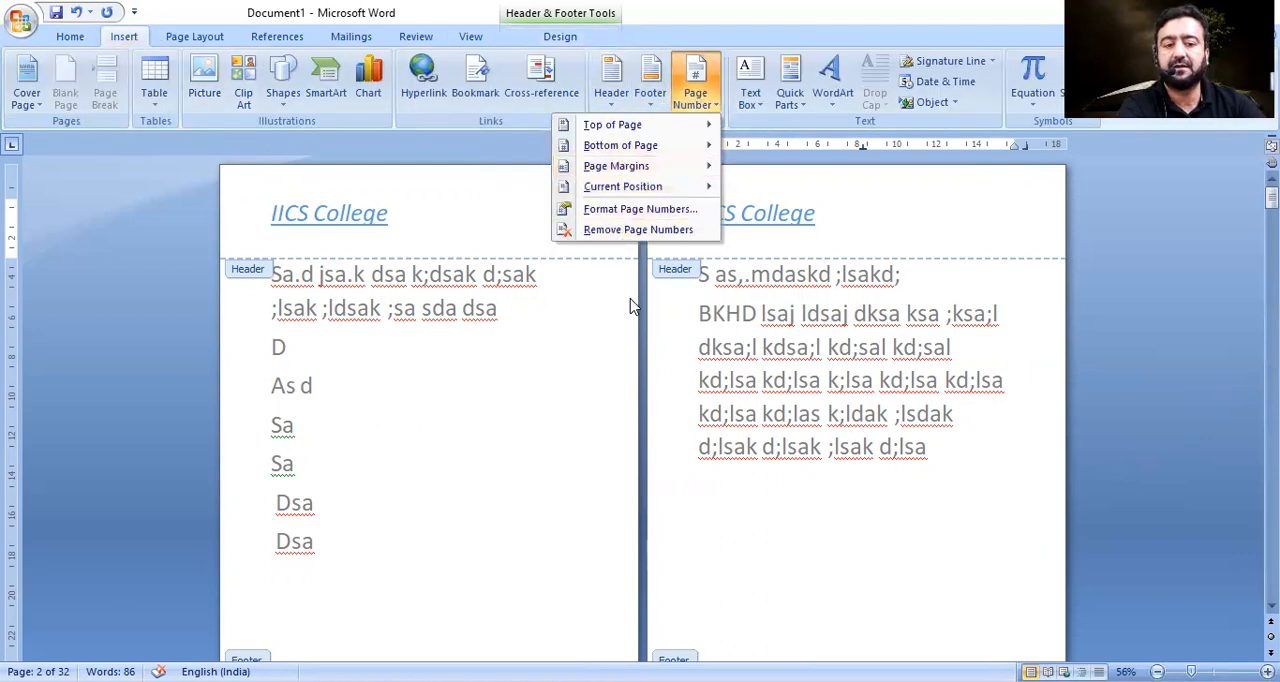
pyautogui.click(637, 230)
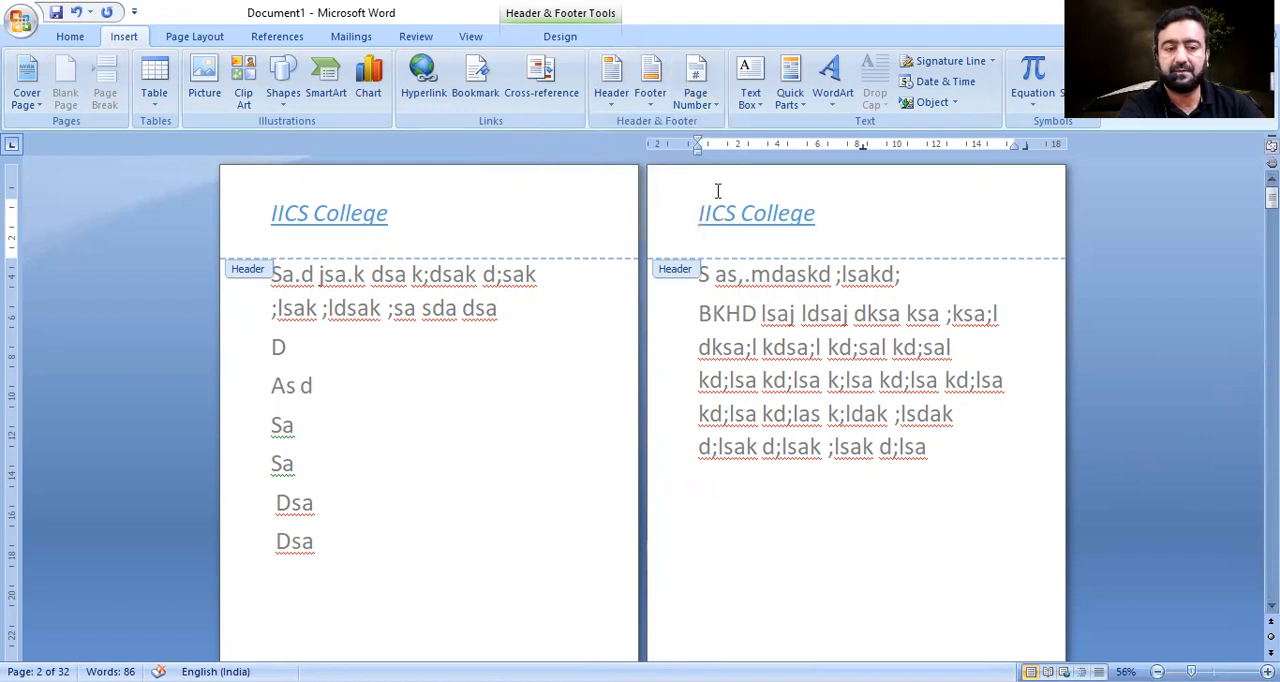
pyautogui.click(698, 108)
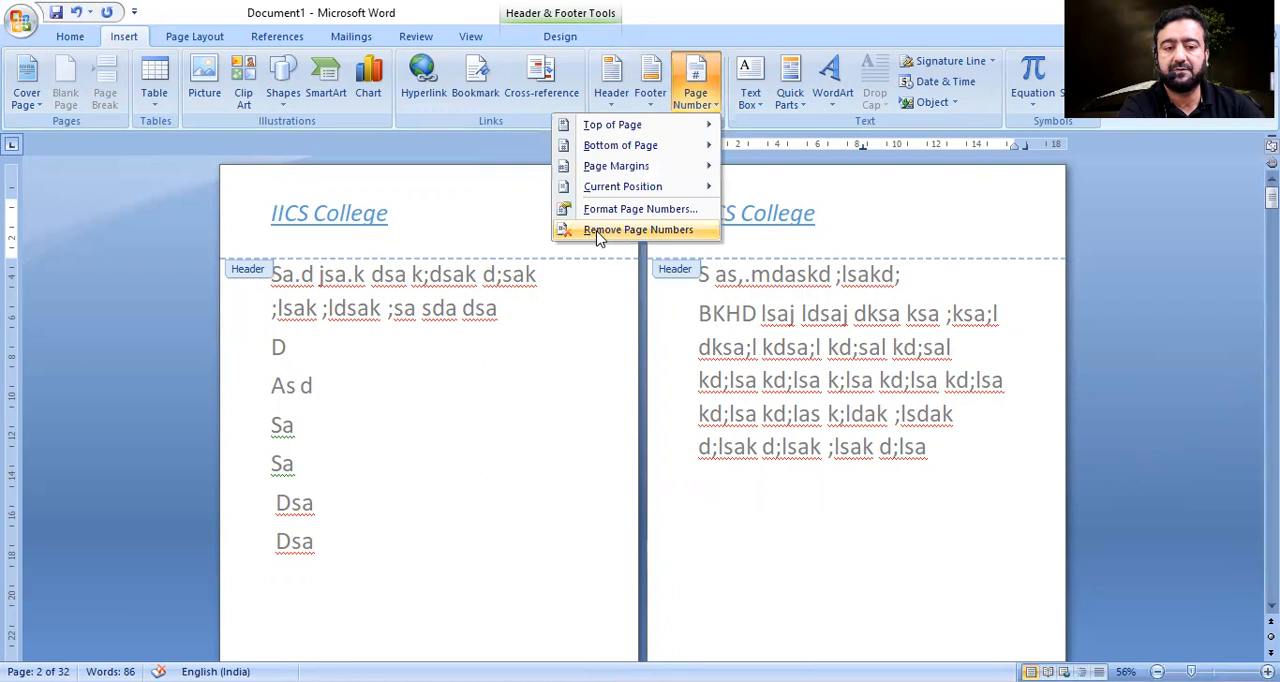
pyautogui.click(637, 230)
pyautogui.scroll(-5, 637, 230)
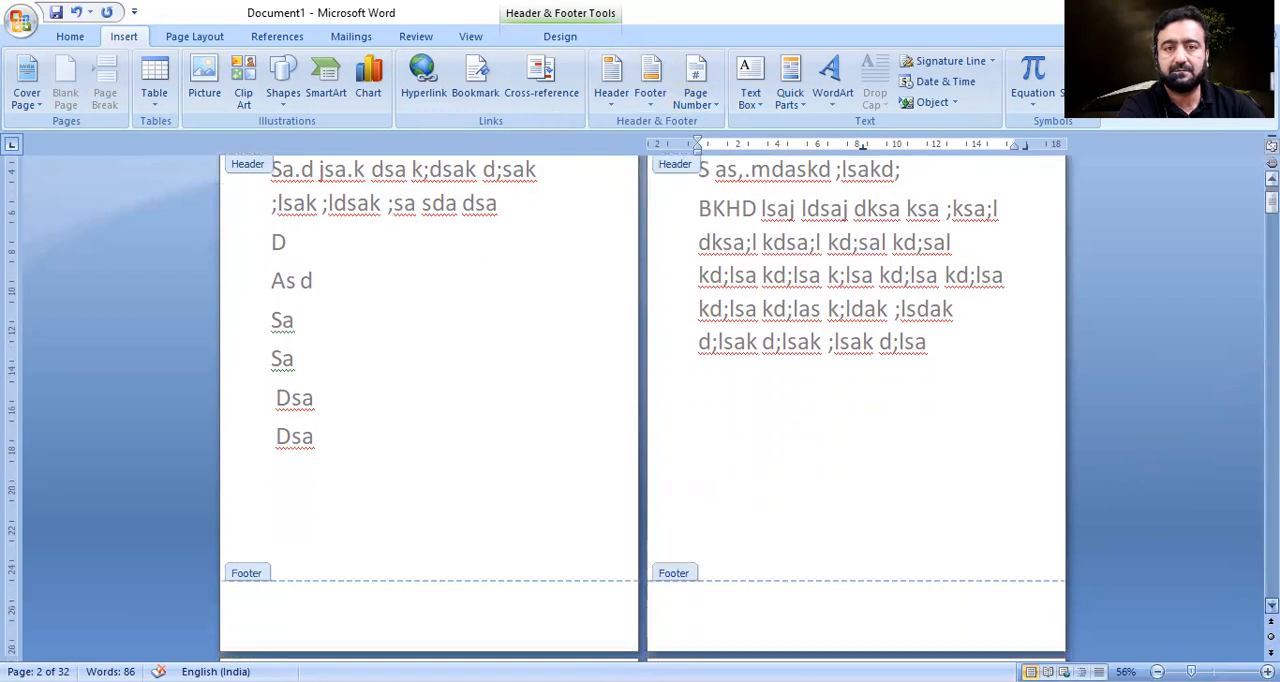
pyautogui.scroll(-4, 755, 261)
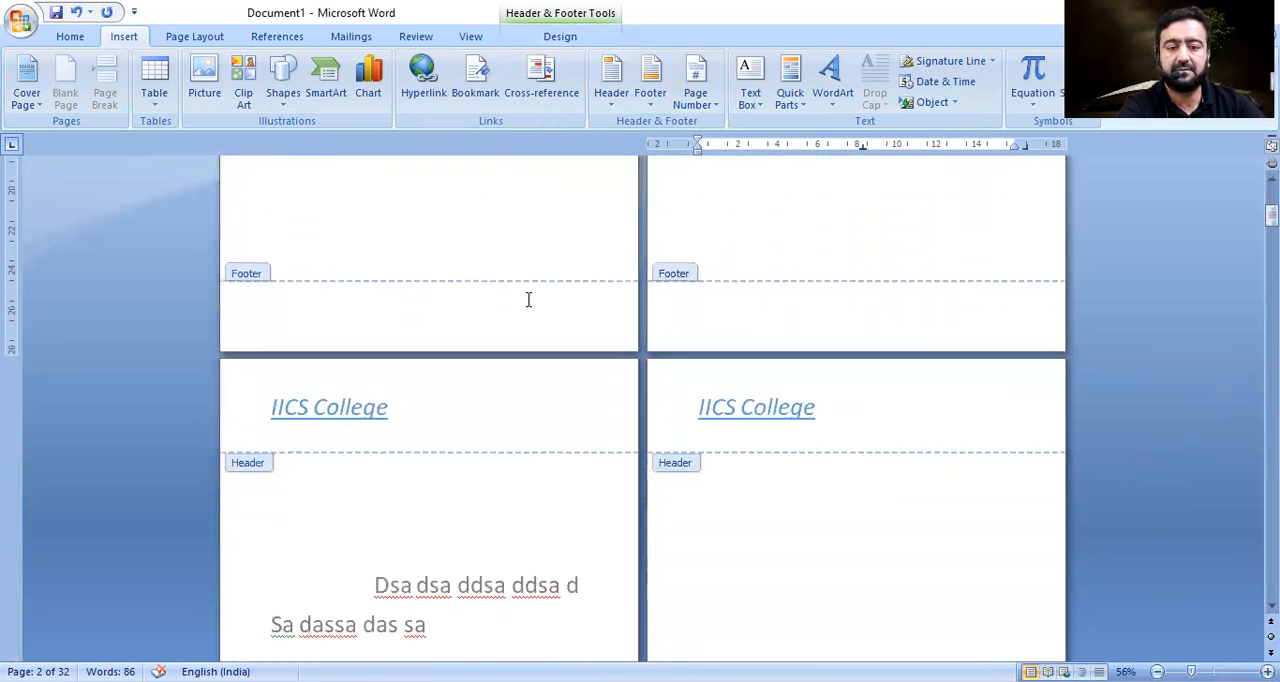
# Insert a centred page number at the bottom of the pages and set its font size to 11.
pyautogui.click(700, 110)
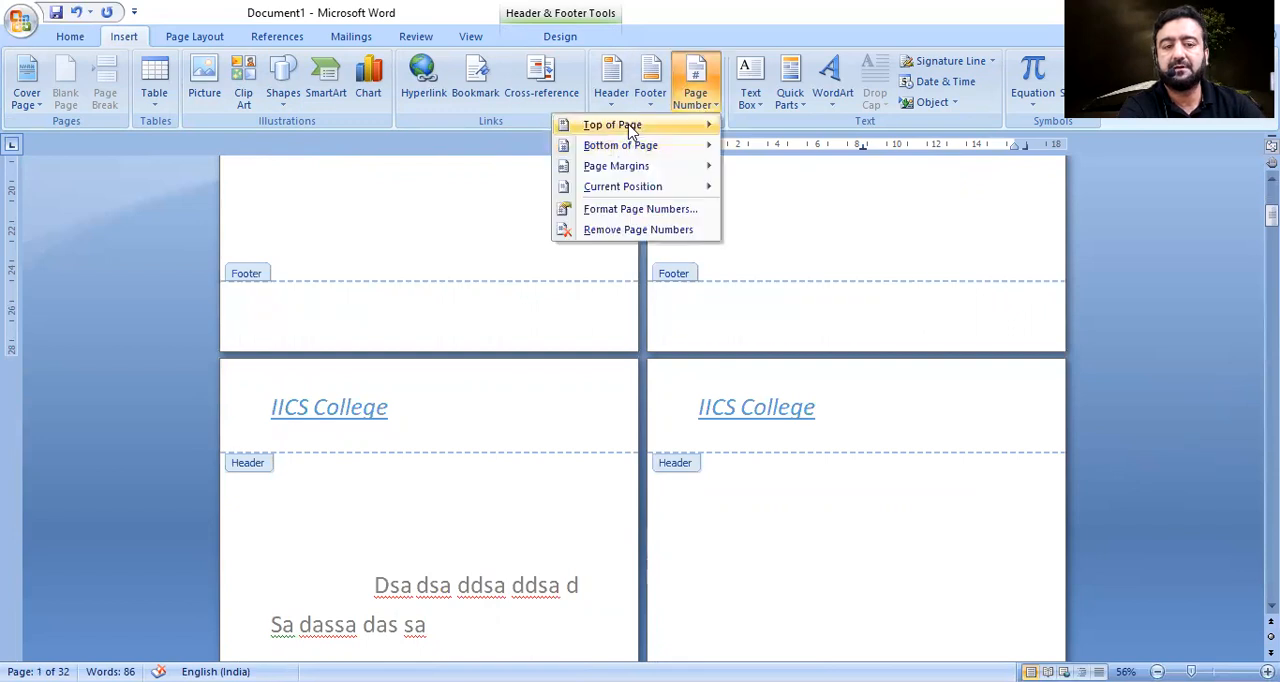
pyautogui.moveTo(620, 145)
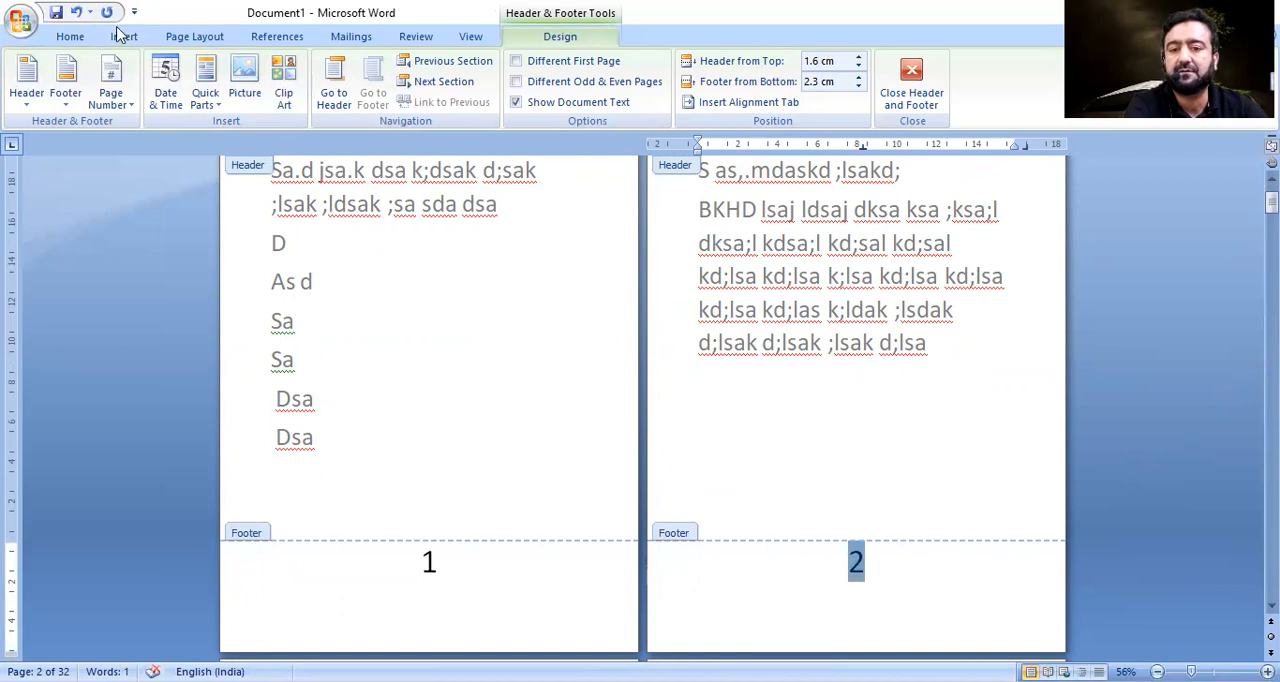
pyautogui.click(70, 36)
pyautogui.click(312, 68)
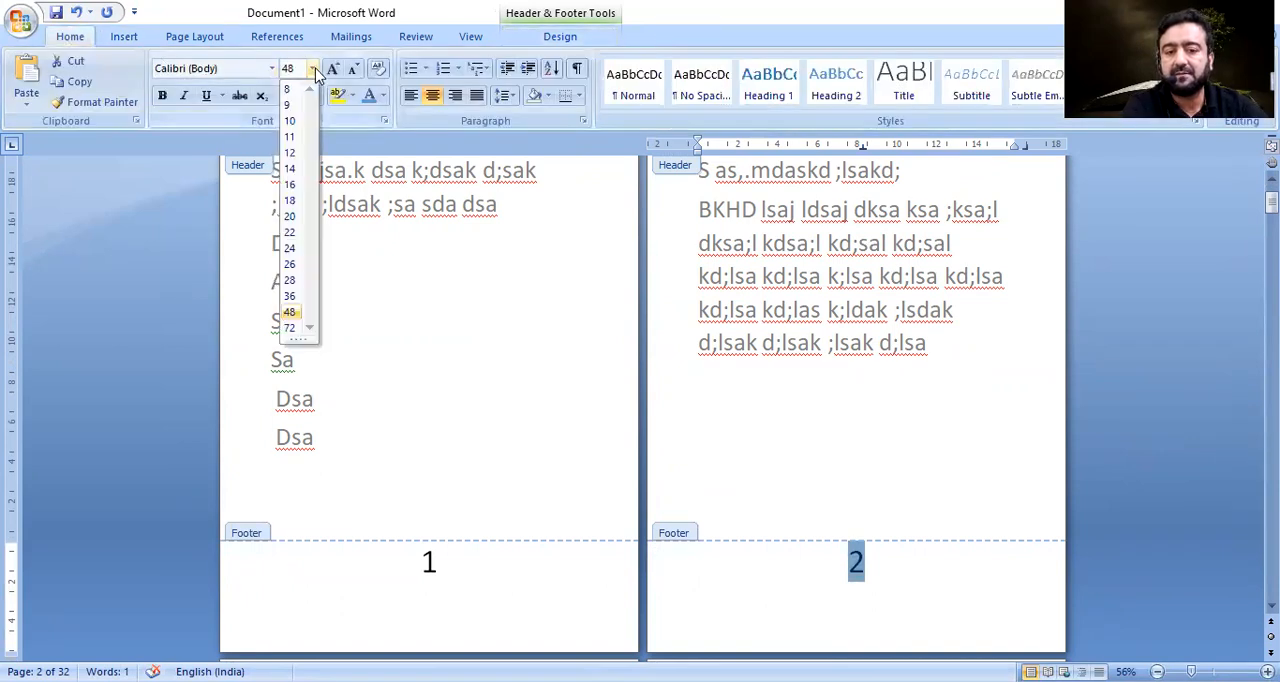
pyautogui.click(289, 136)
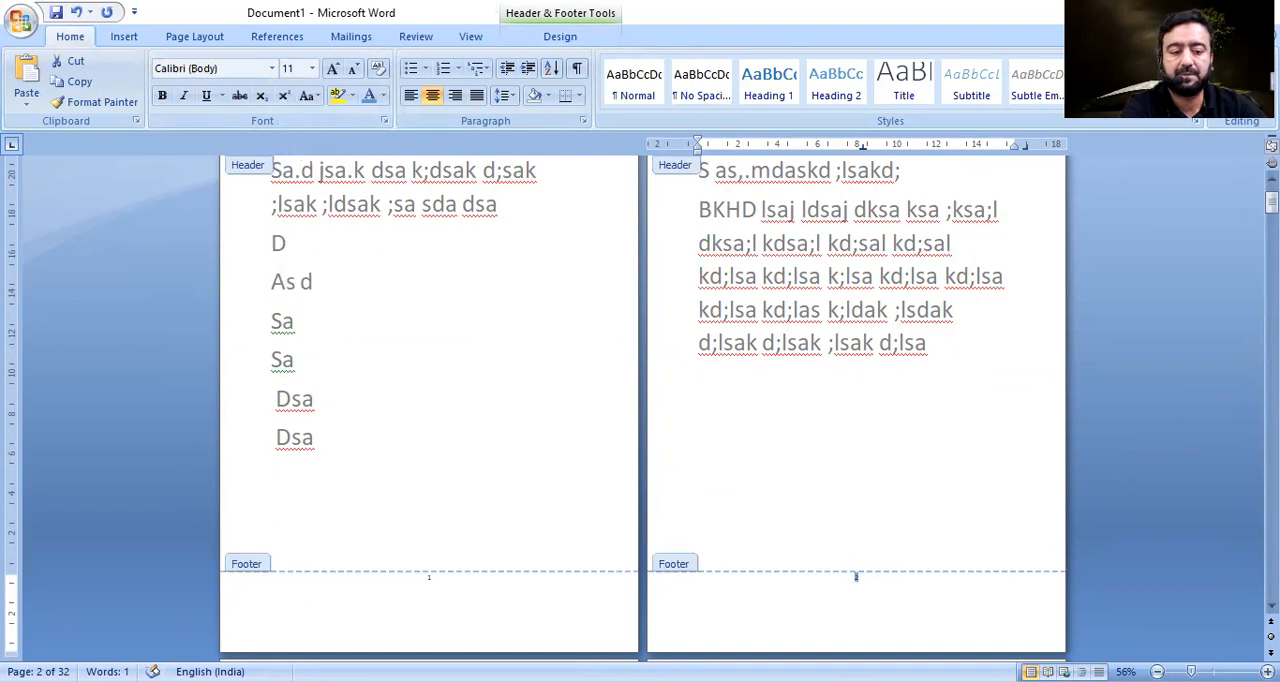
# Enlarge the selected footer page number to font size 26, deselect it and check the footers.
pyautogui.click(312, 68)
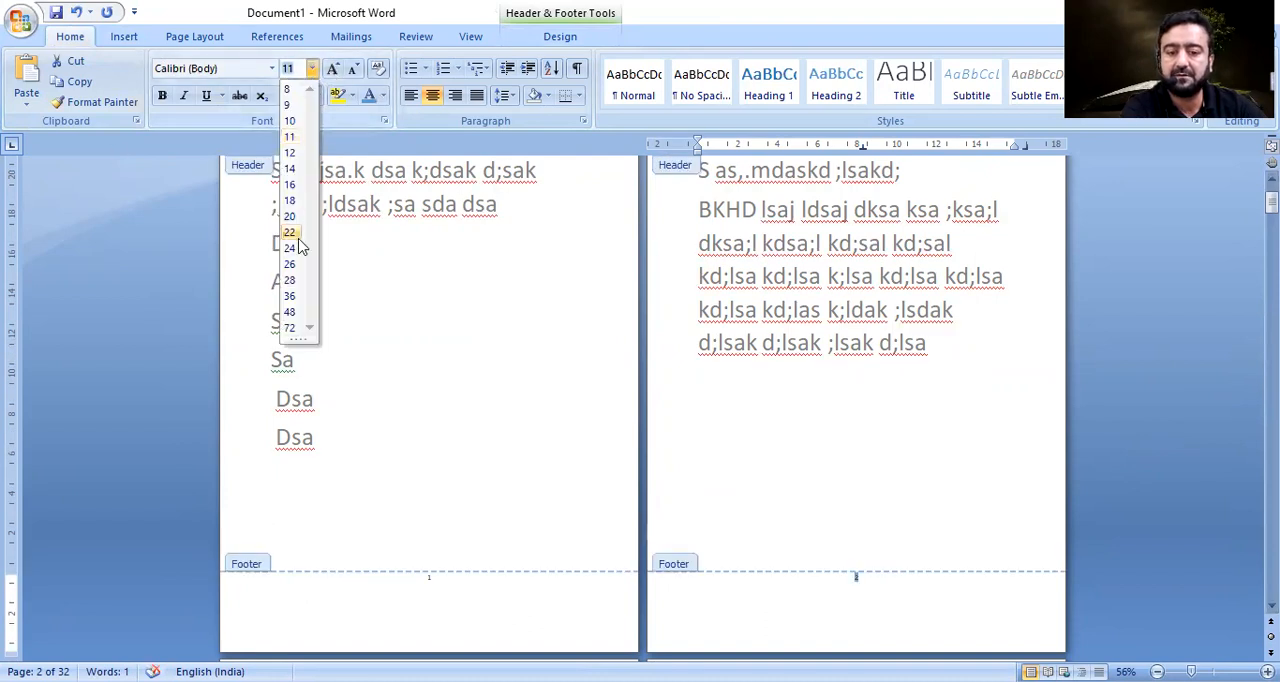
pyautogui.click(291, 269)
pyautogui.click(1208, 426)
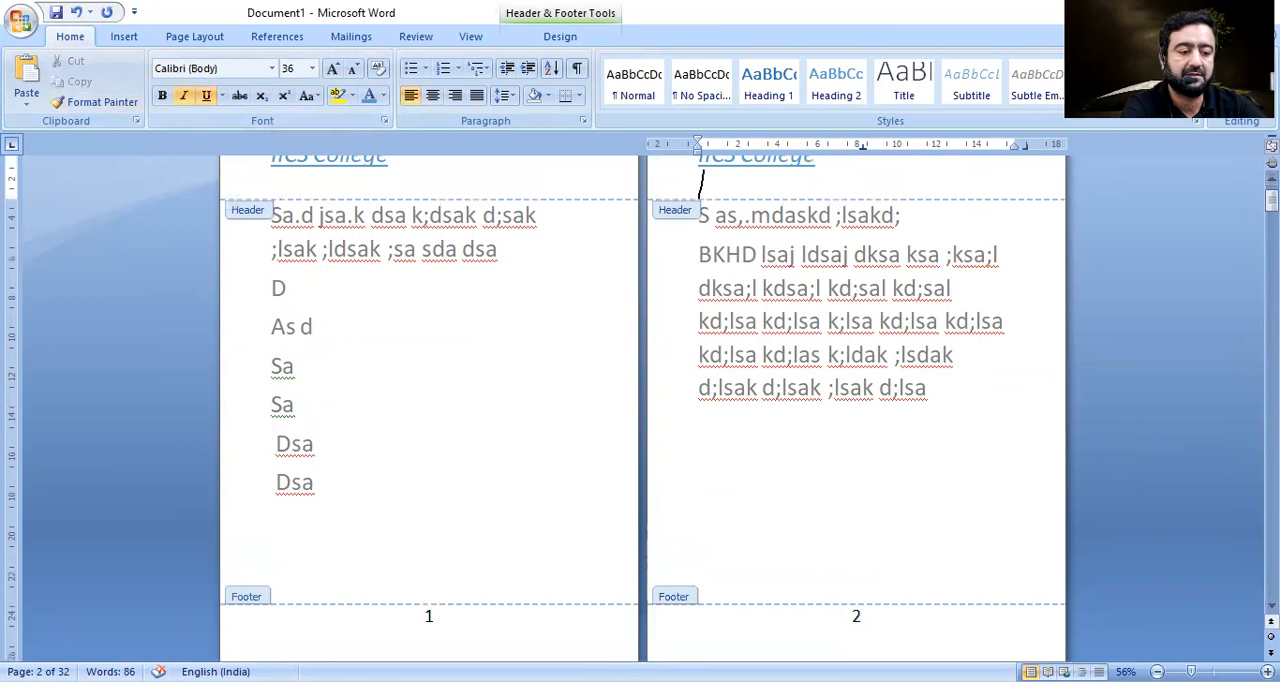
pyautogui.click(1272, 606)
pyautogui.scroll(-2, 640, 400)
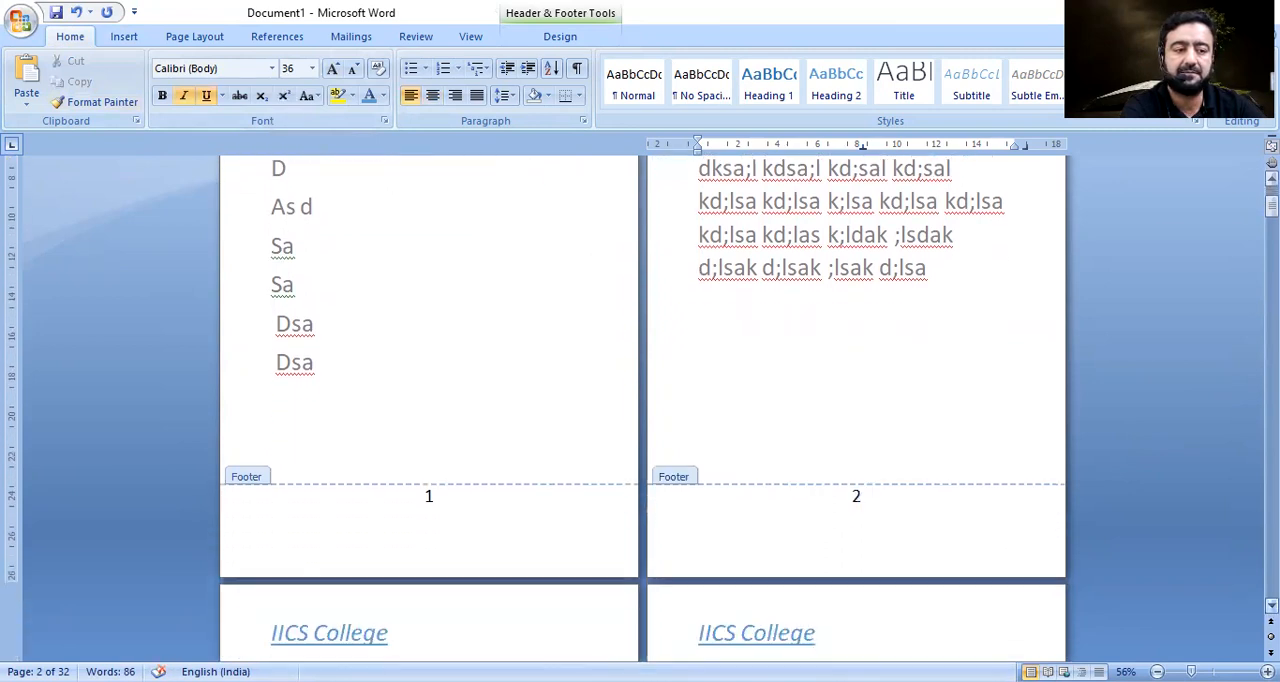